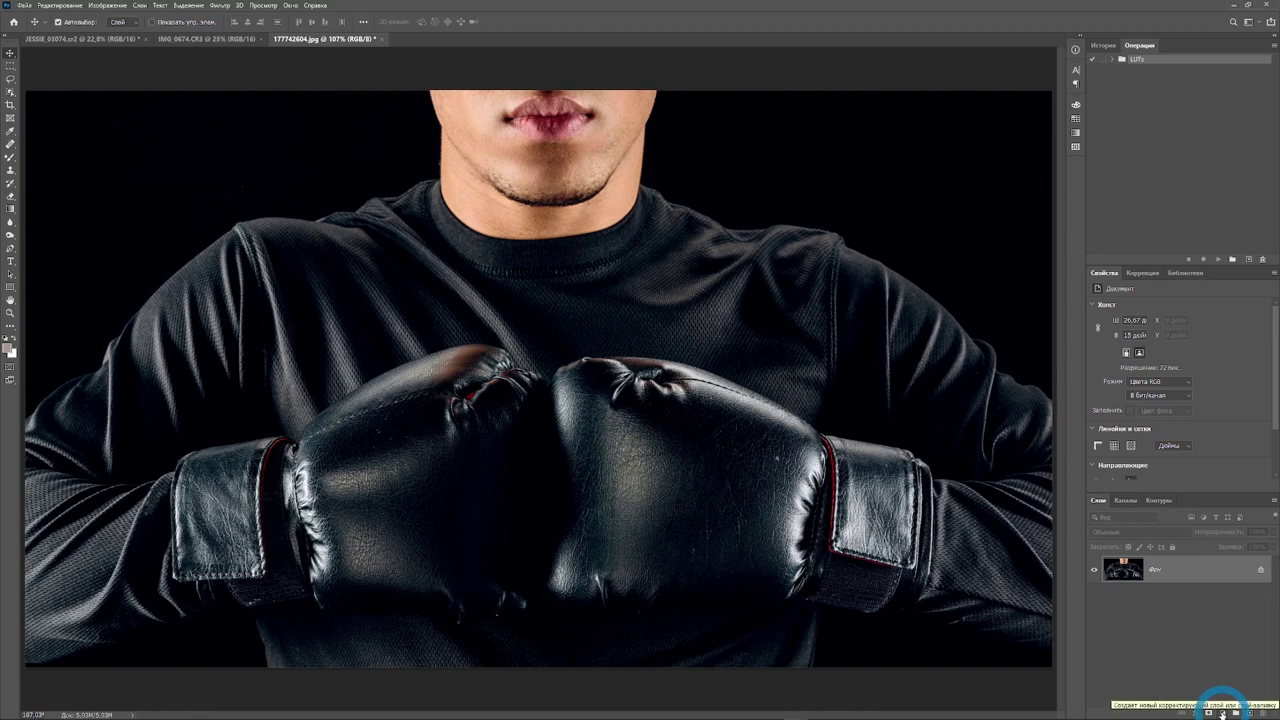
Add a Gradient Map layer to the boxer photo and start importing gradient presets from a file
click(1222, 713)
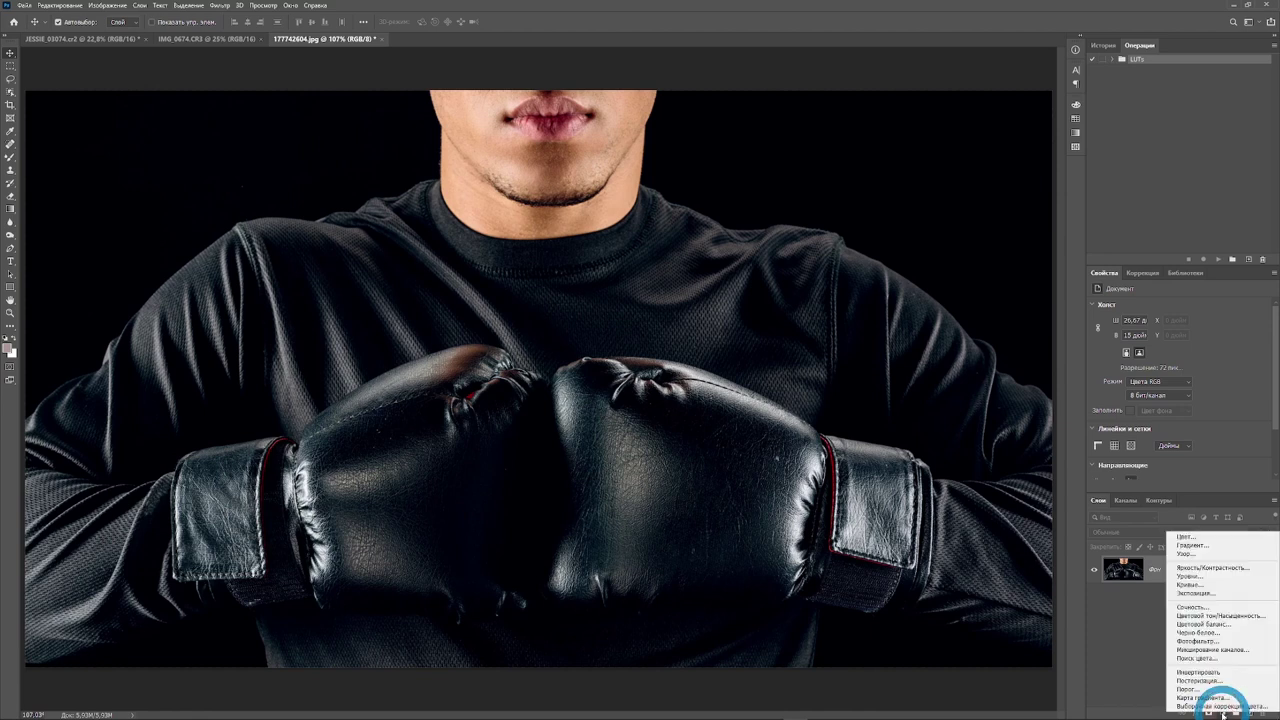
click(1211, 698)
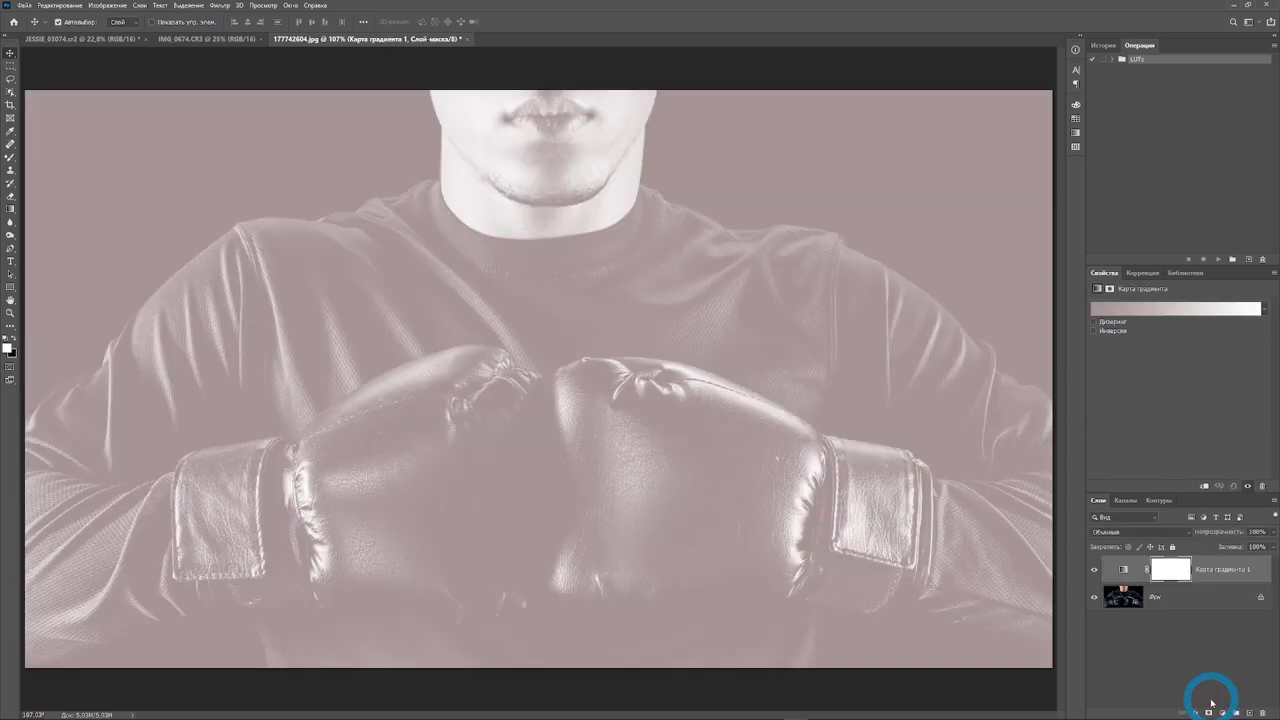
click(1175, 310)
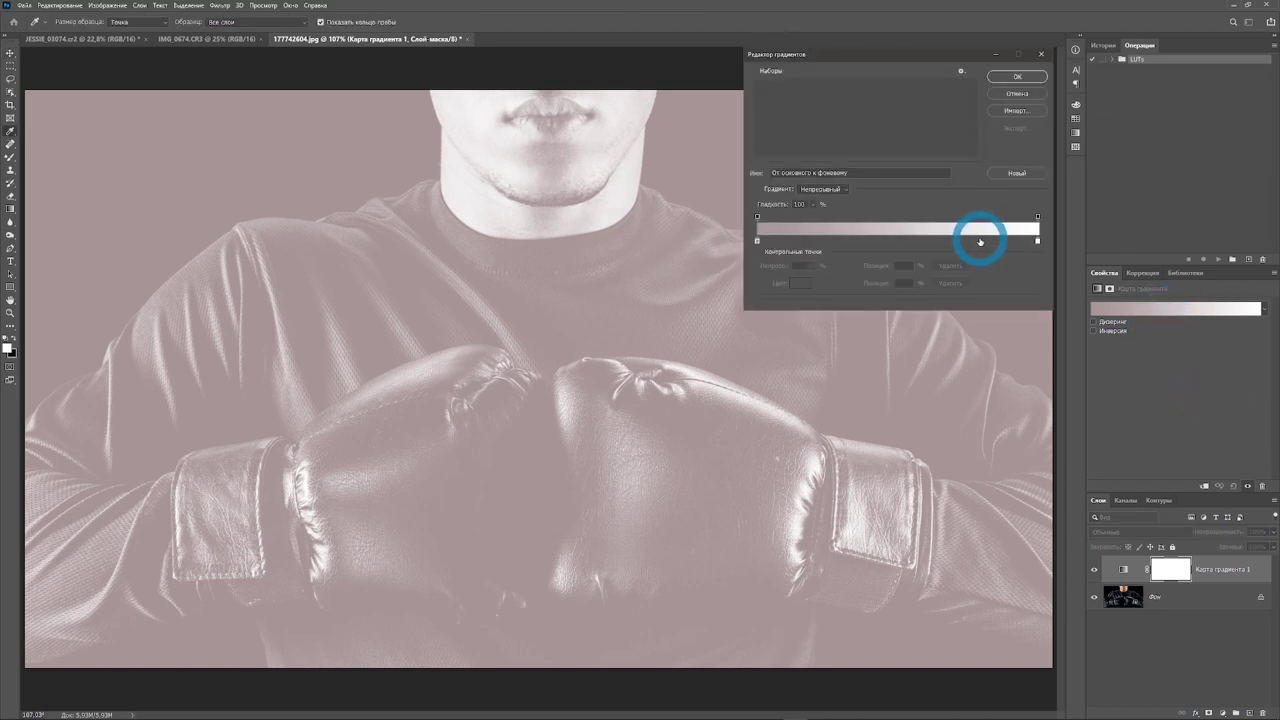
click(962, 72)
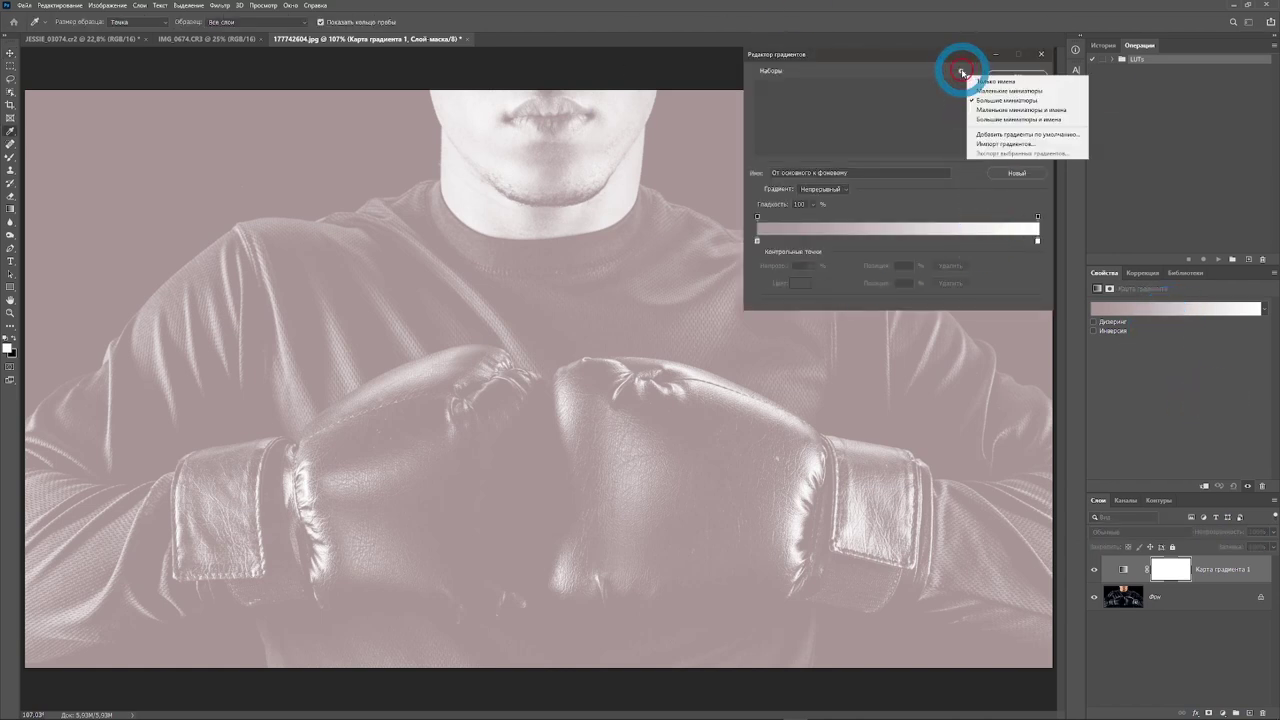
click(949, 212)
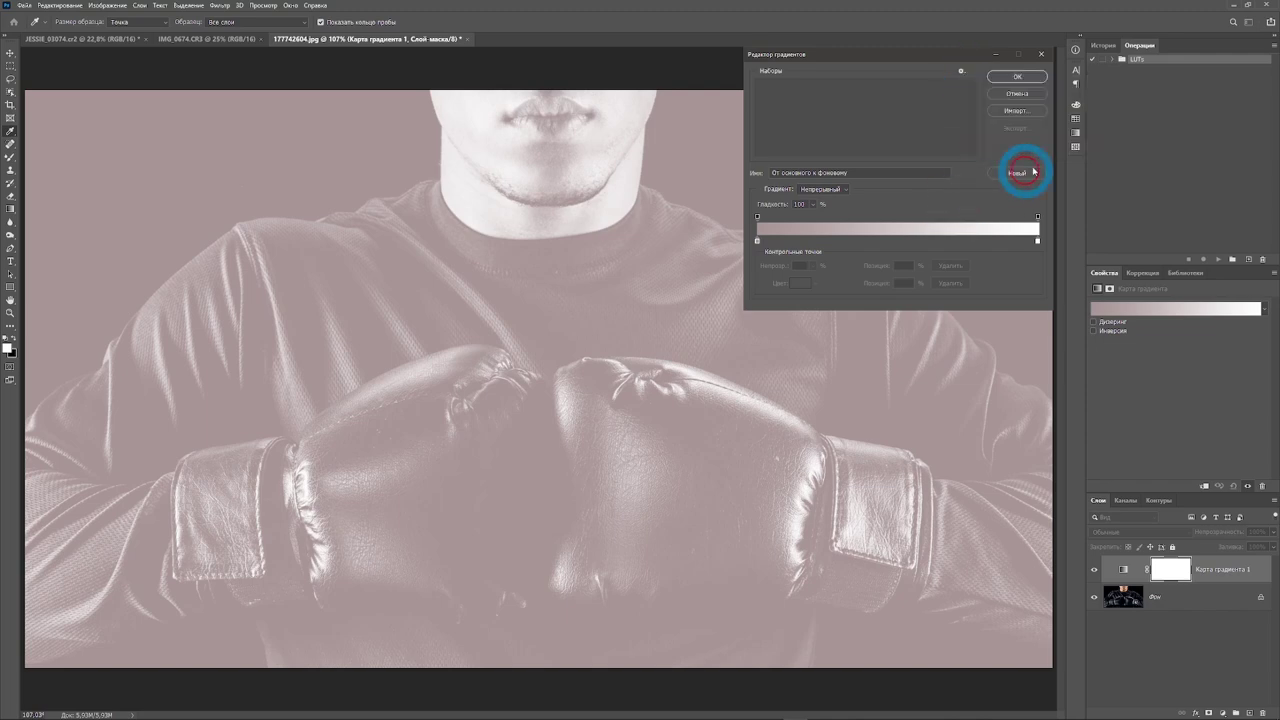
click(1014, 111)
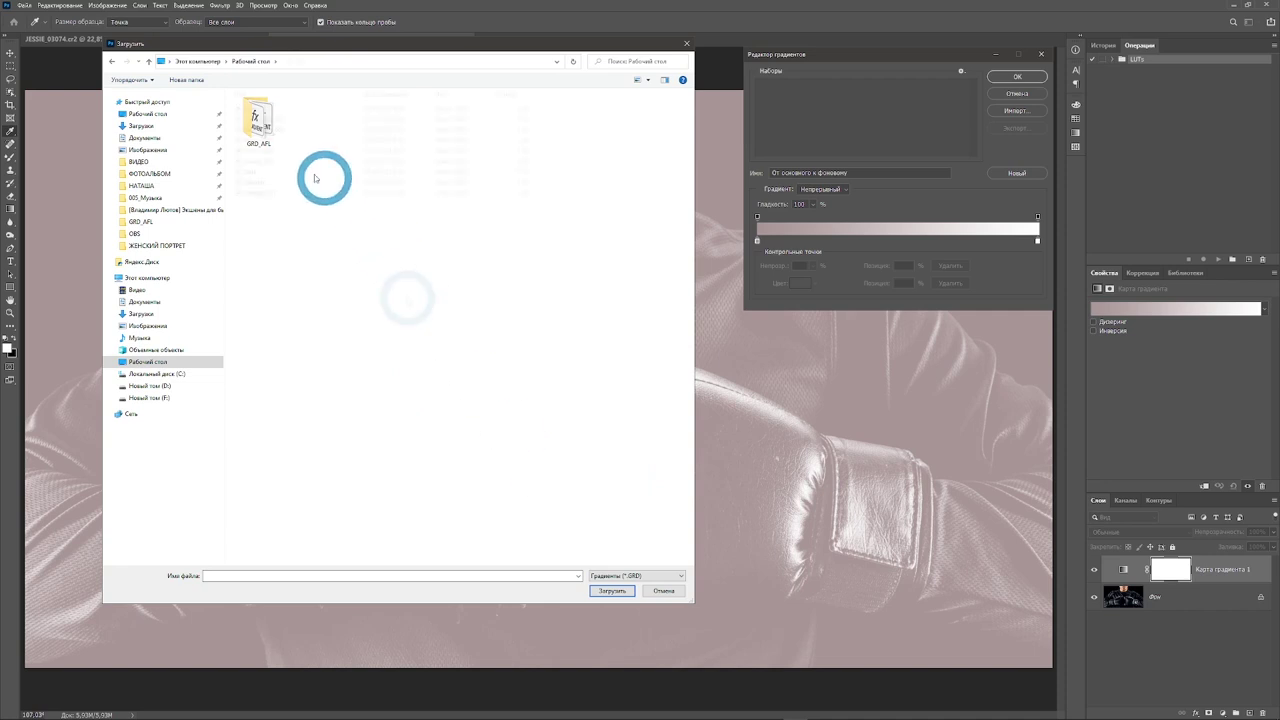
Load the Blue gradient file from the GRD_AFL folder and preview its presets
double_click(258, 122)
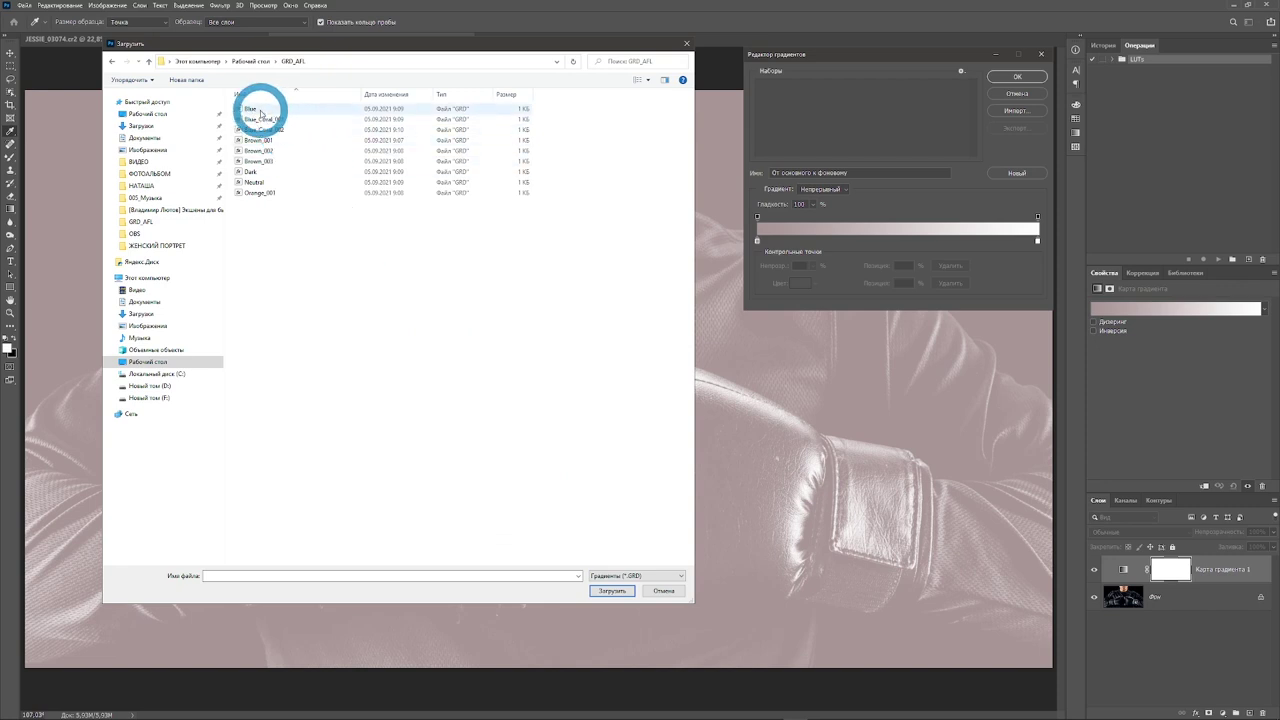
click(252, 108)
click(612, 590)
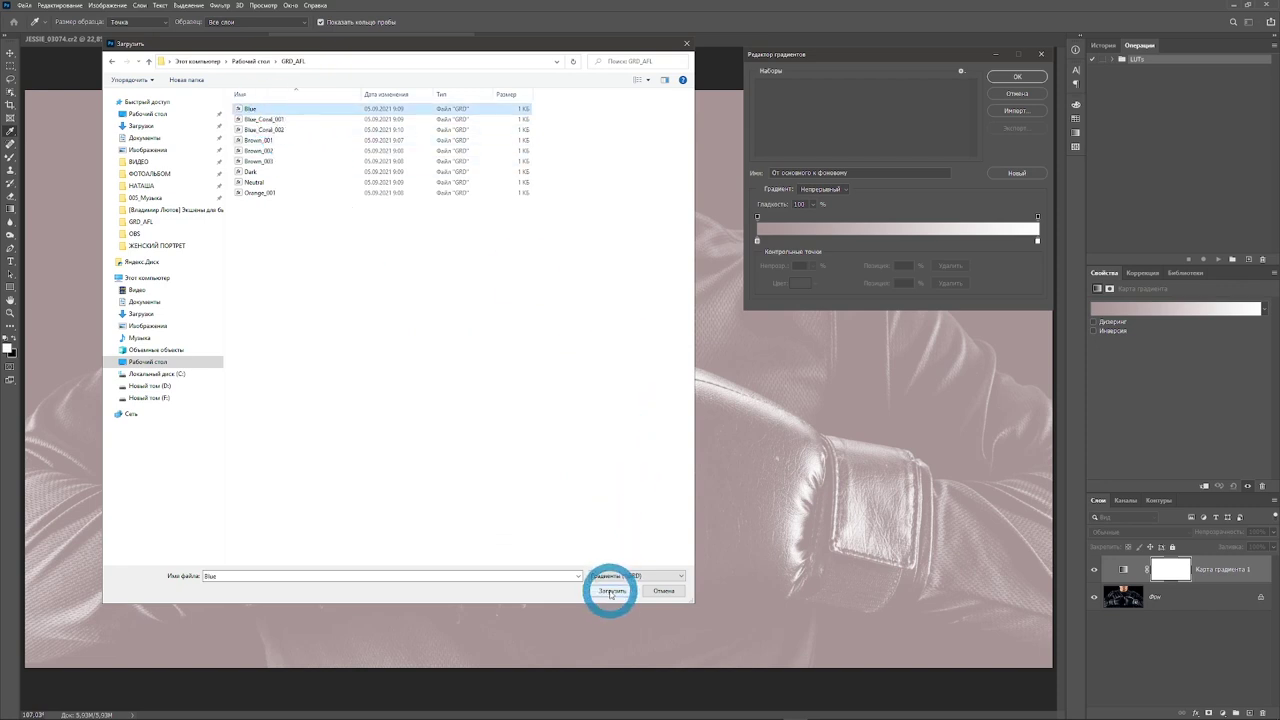
click(763, 87)
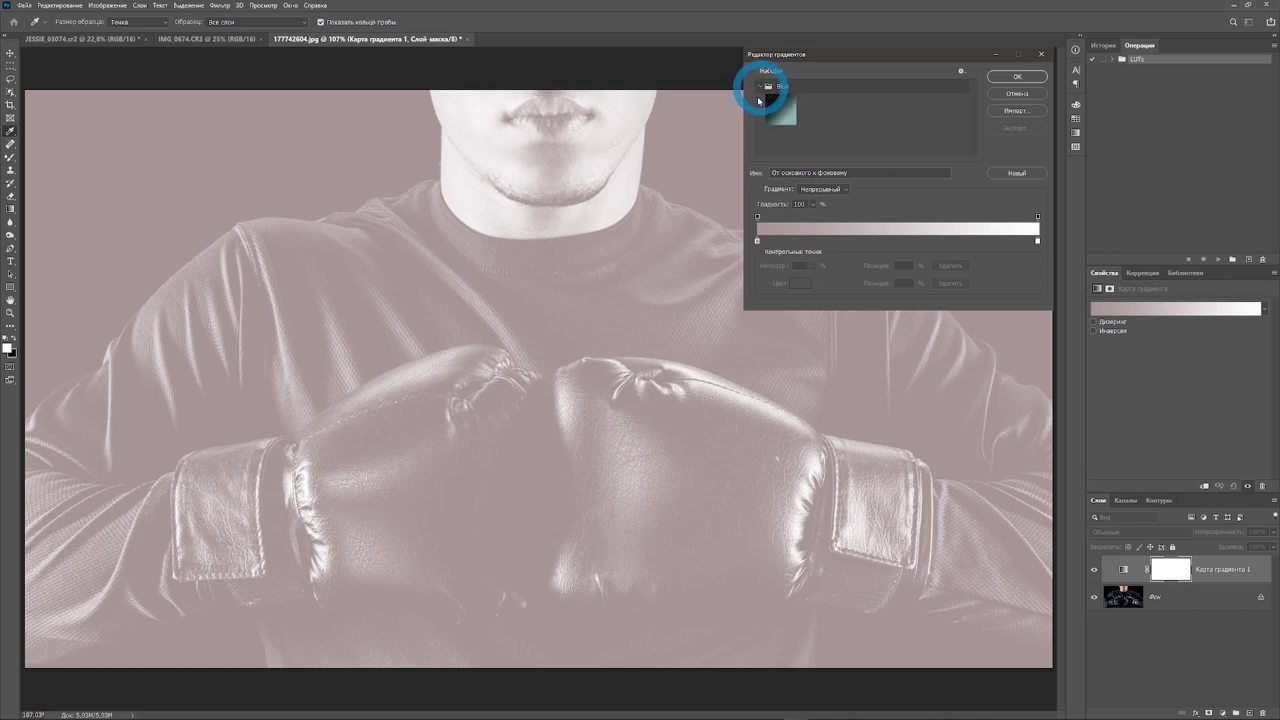
click(765, 111)
click(762, 86)
Import the Blue_Coral_001 and Blue_Coral_002 gradient files into the presets
click(1012, 111)
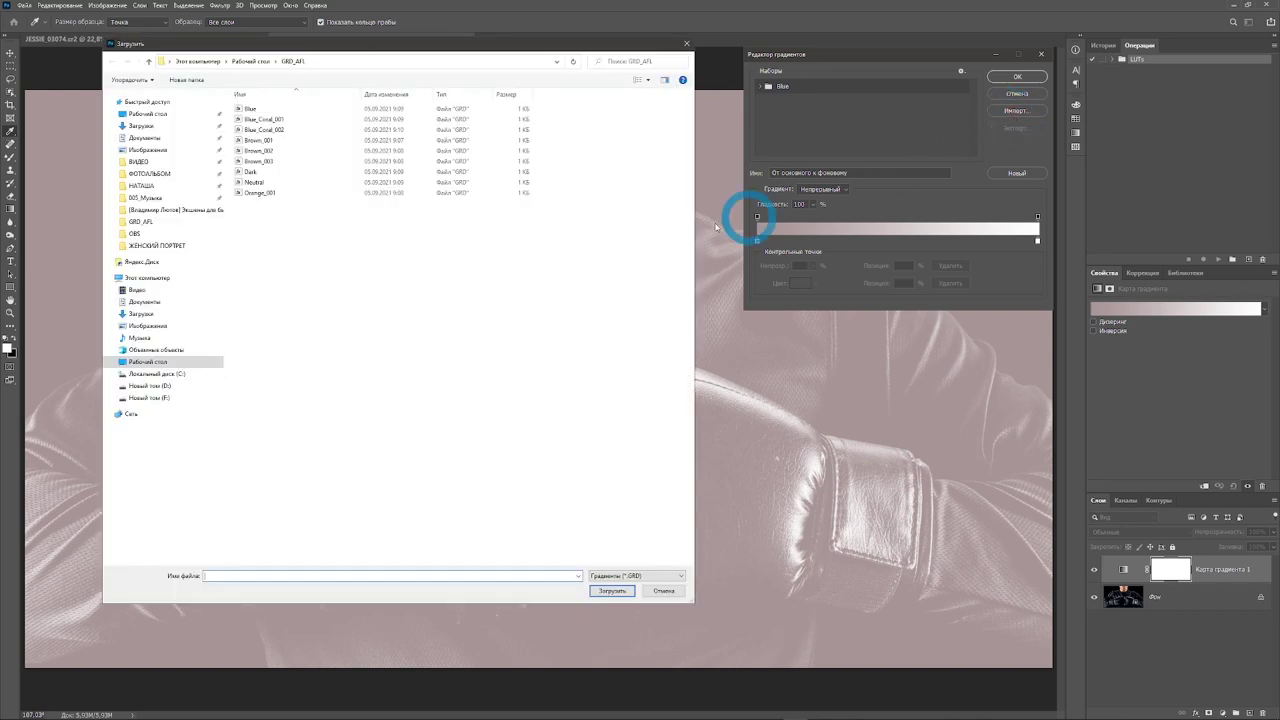
click(232, 119)
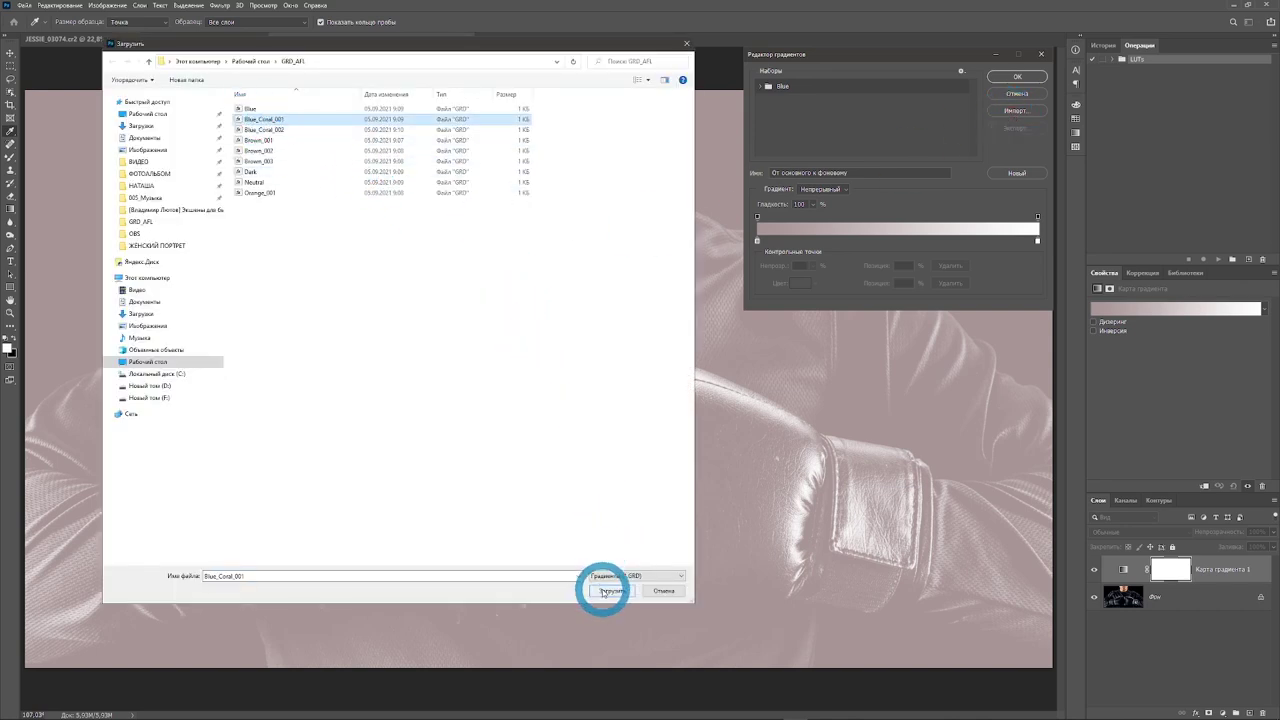
click(612, 590)
click(1017, 110)
click(262, 129)
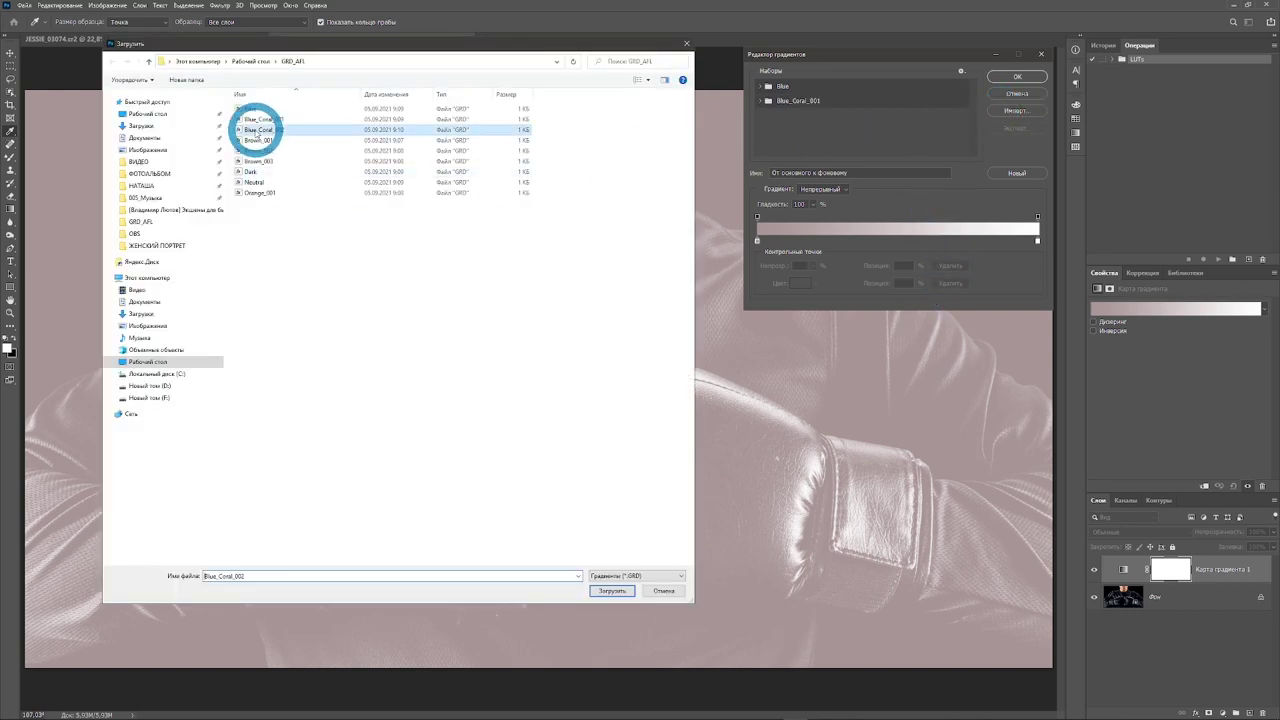
click(610, 590)
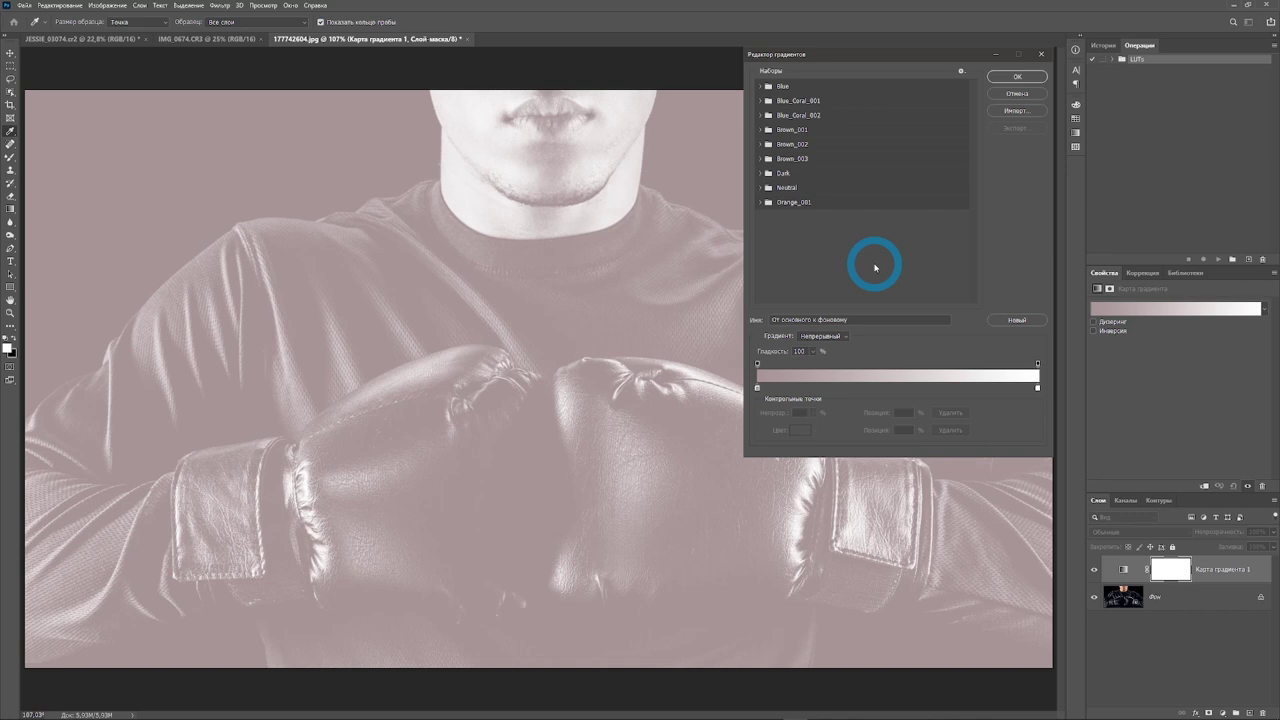
Append the default gradients, close the Gradient Editor, and delete the boxer photo's Gradient Map layer
click(961, 71)
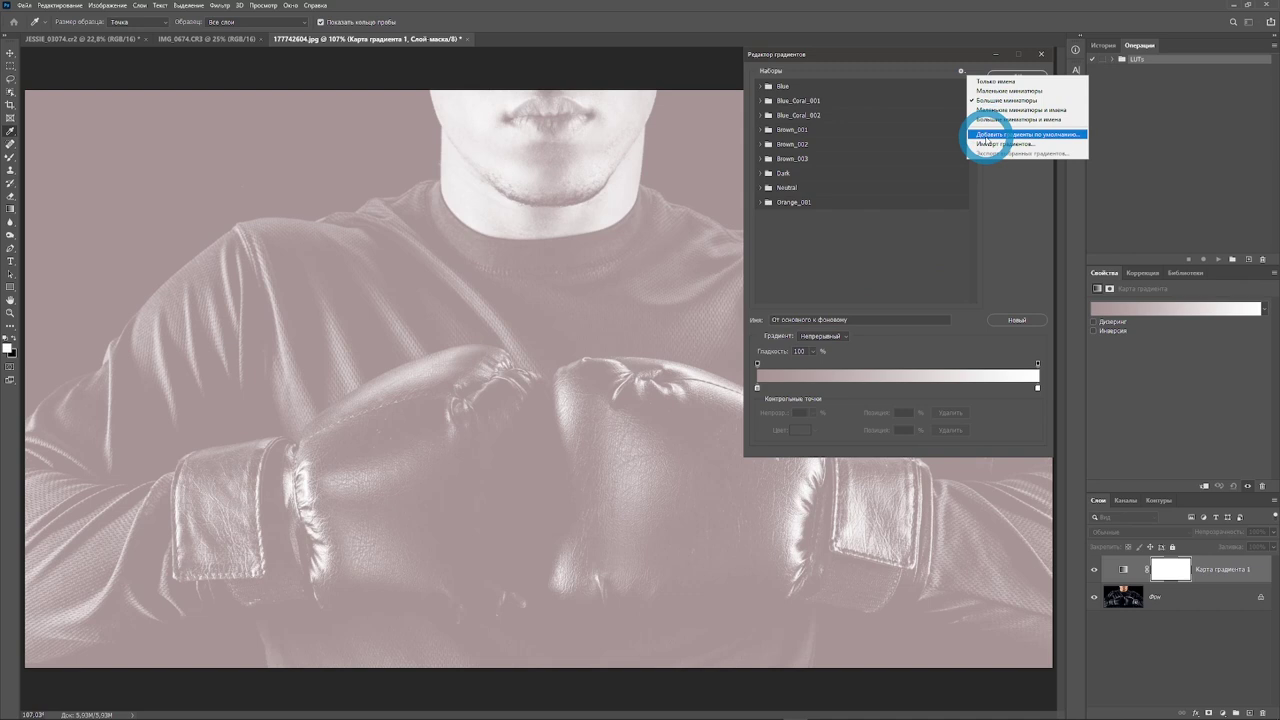
click(985, 136)
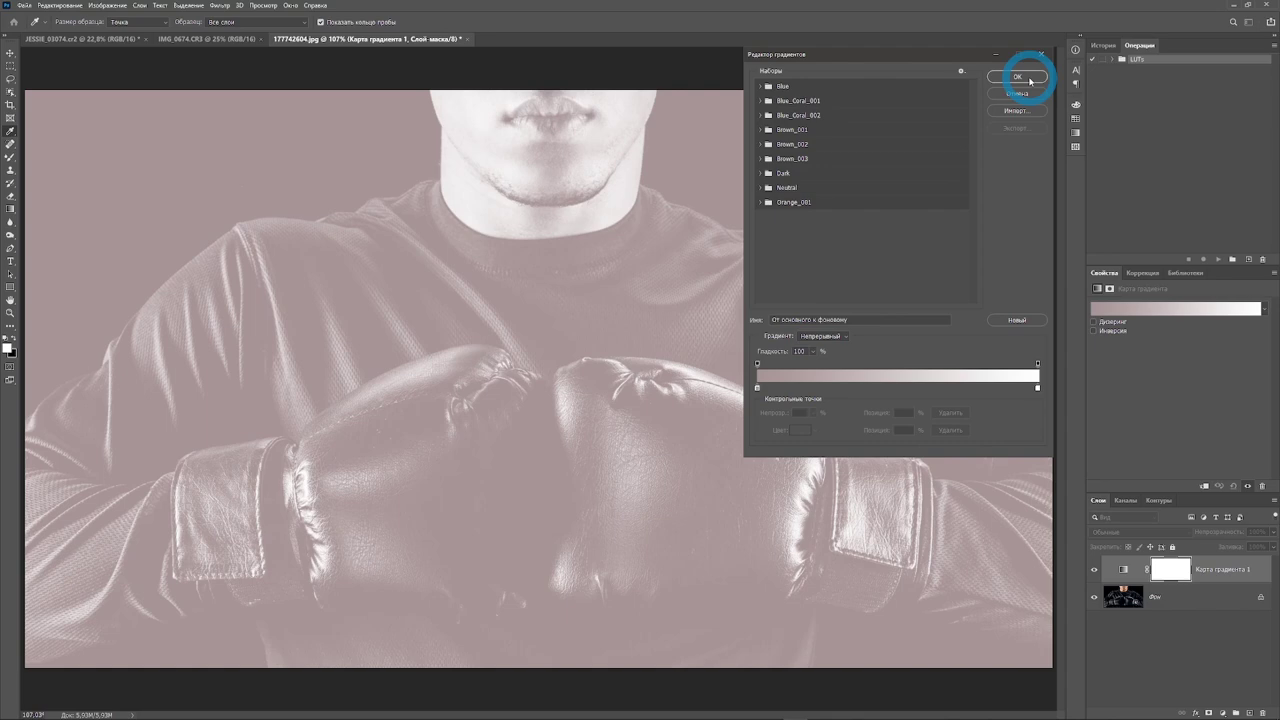
click(1030, 80)
click(1245, 582)
key(Delete)
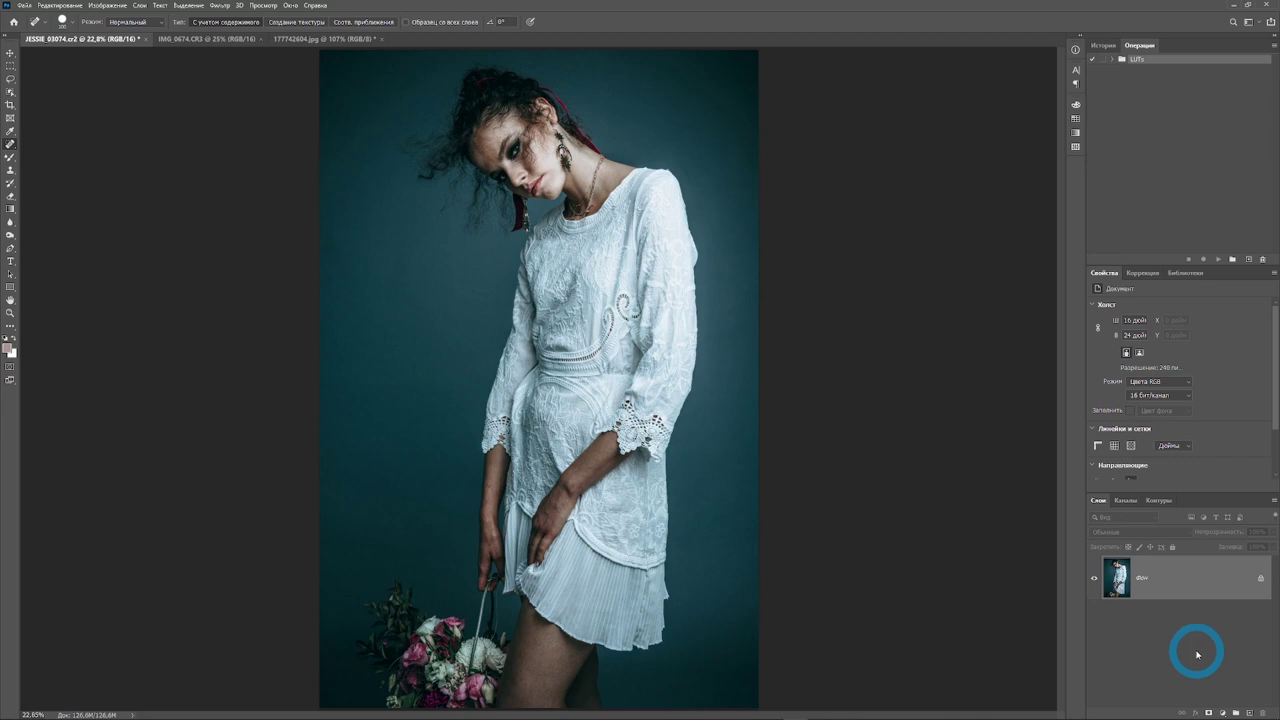
Add a Gradient Map layer to the lace-dress portrait and open its Gradient Editor
click(1224, 712)
click(1212, 688)
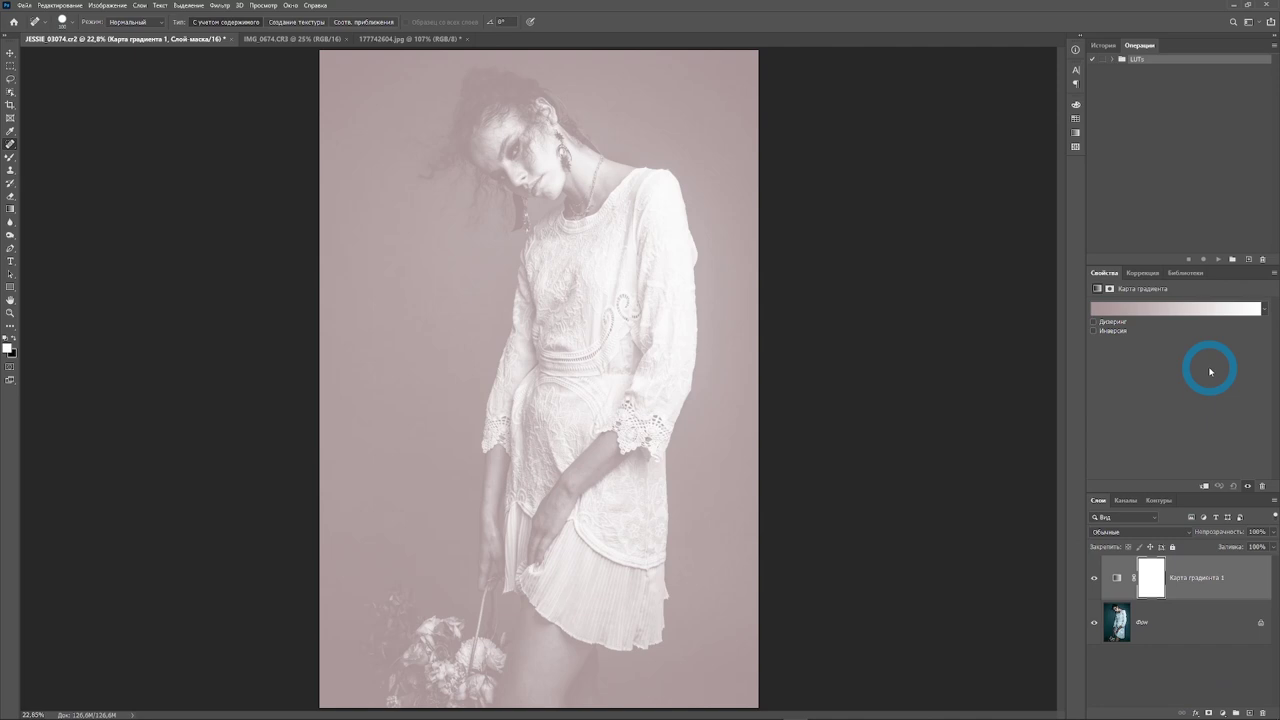
click(1176, 318)
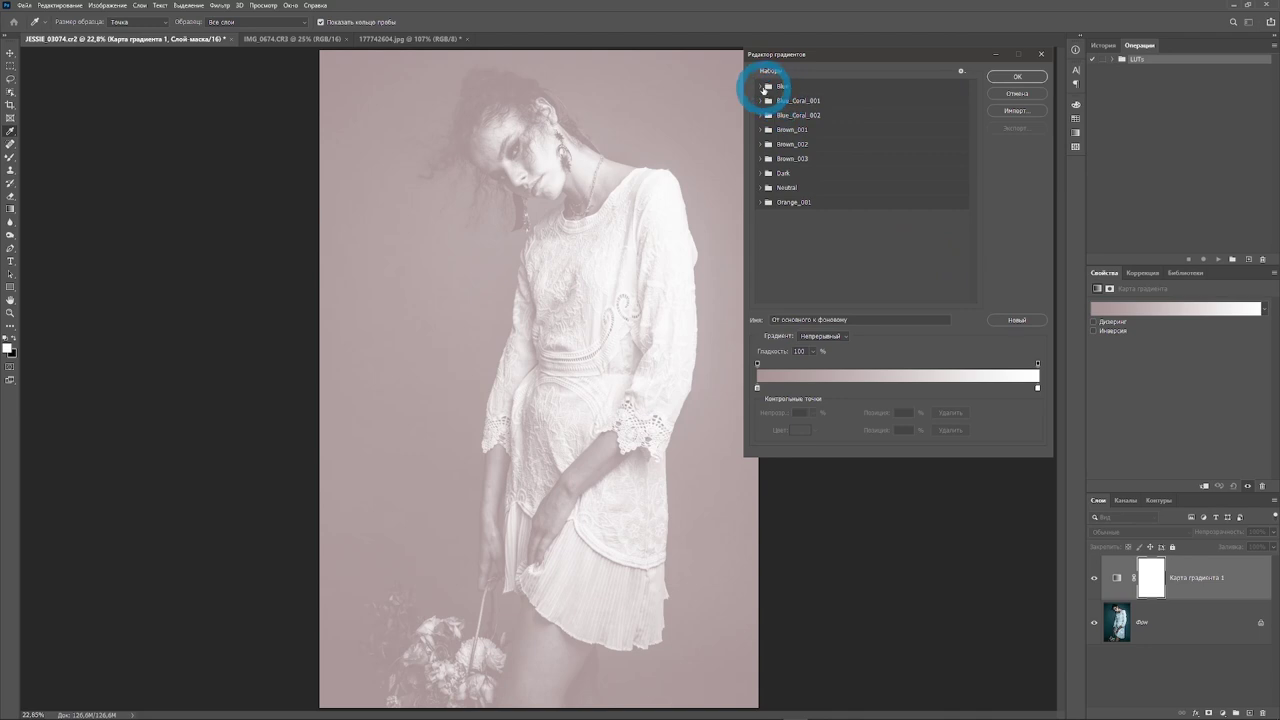
Preview the Blue, Blue_Coral_001 and Blue_Coral_002 preset folders, then collapse them
click(761, 86)
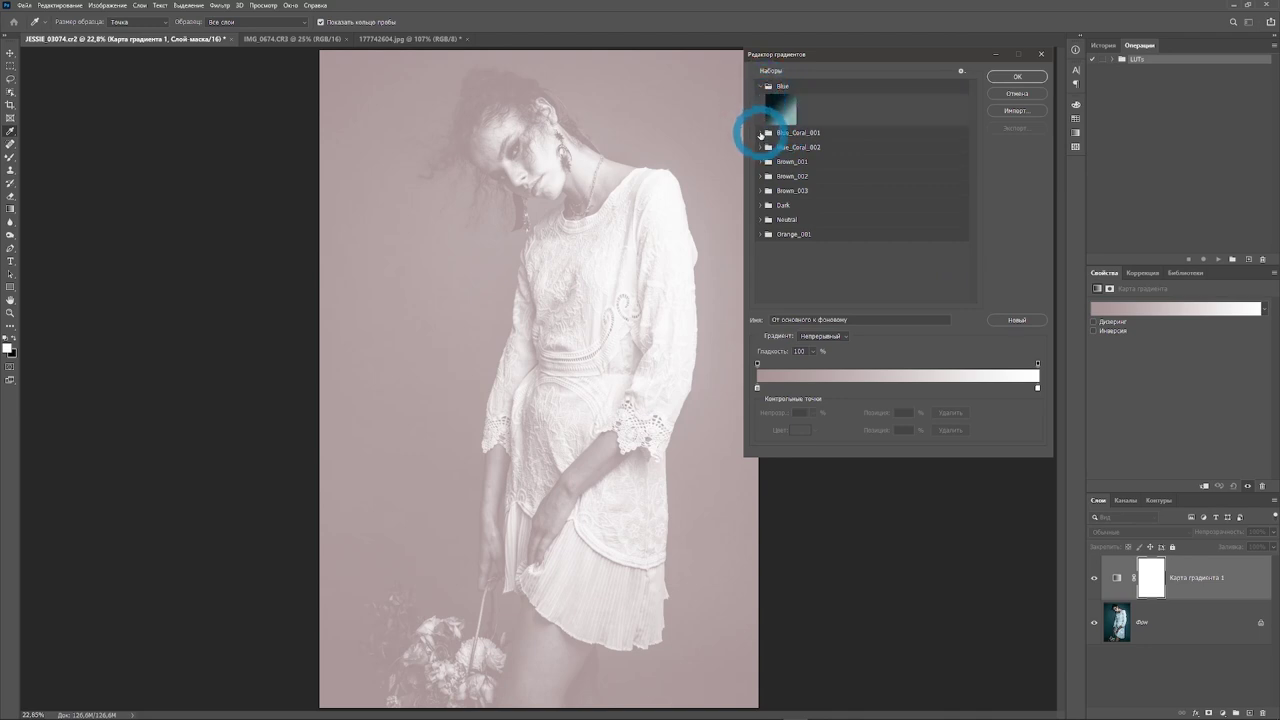
click(761, 133)
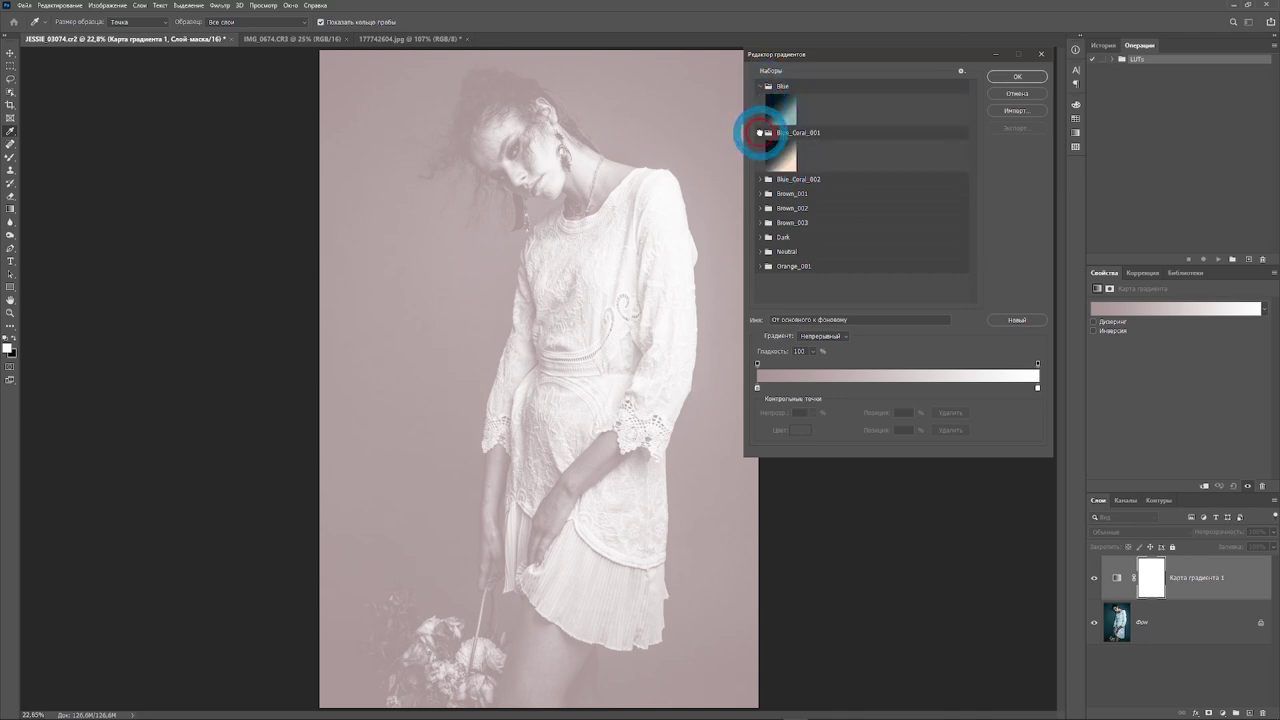
click(759, 179)
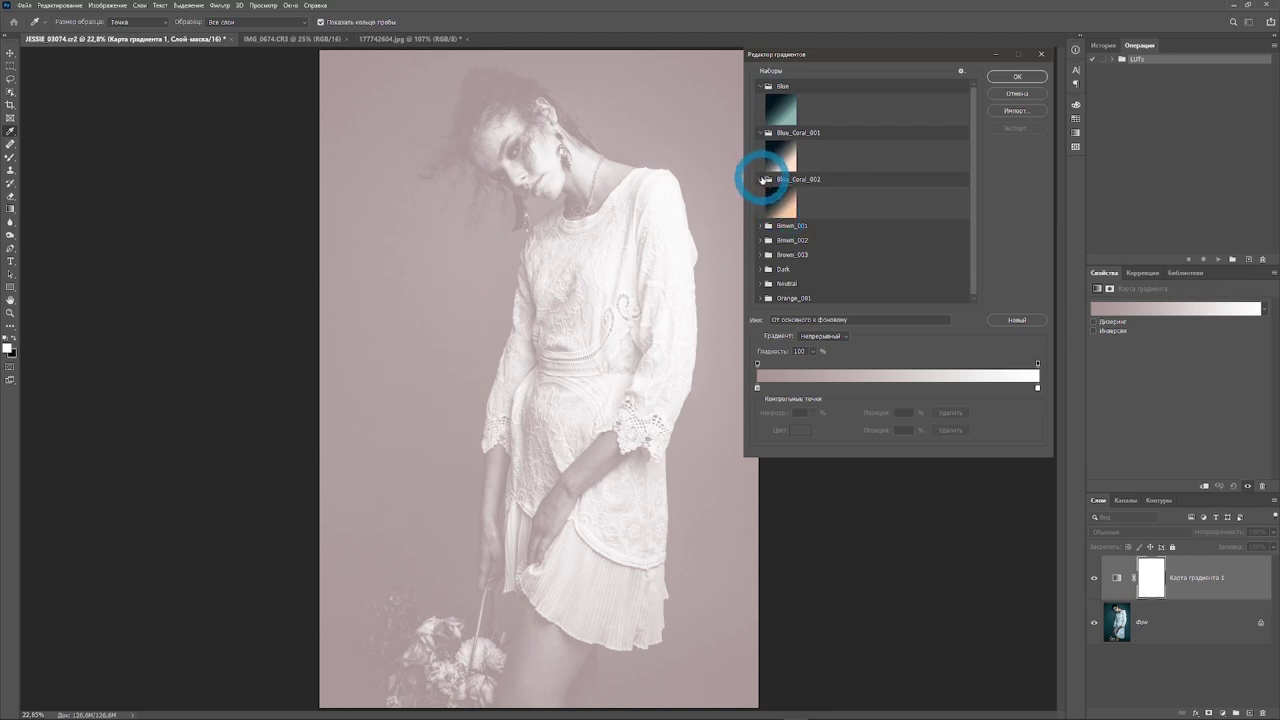
click(762, 179)
click(762, 133)
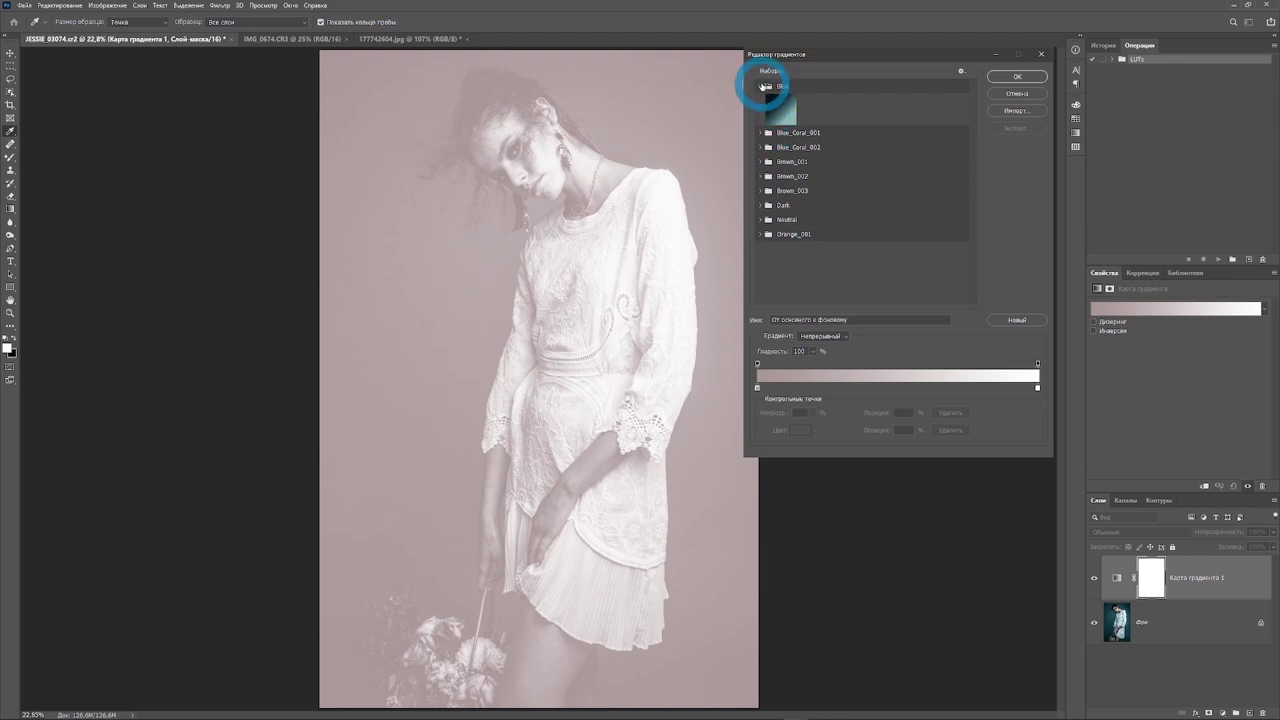
click(762, 86)
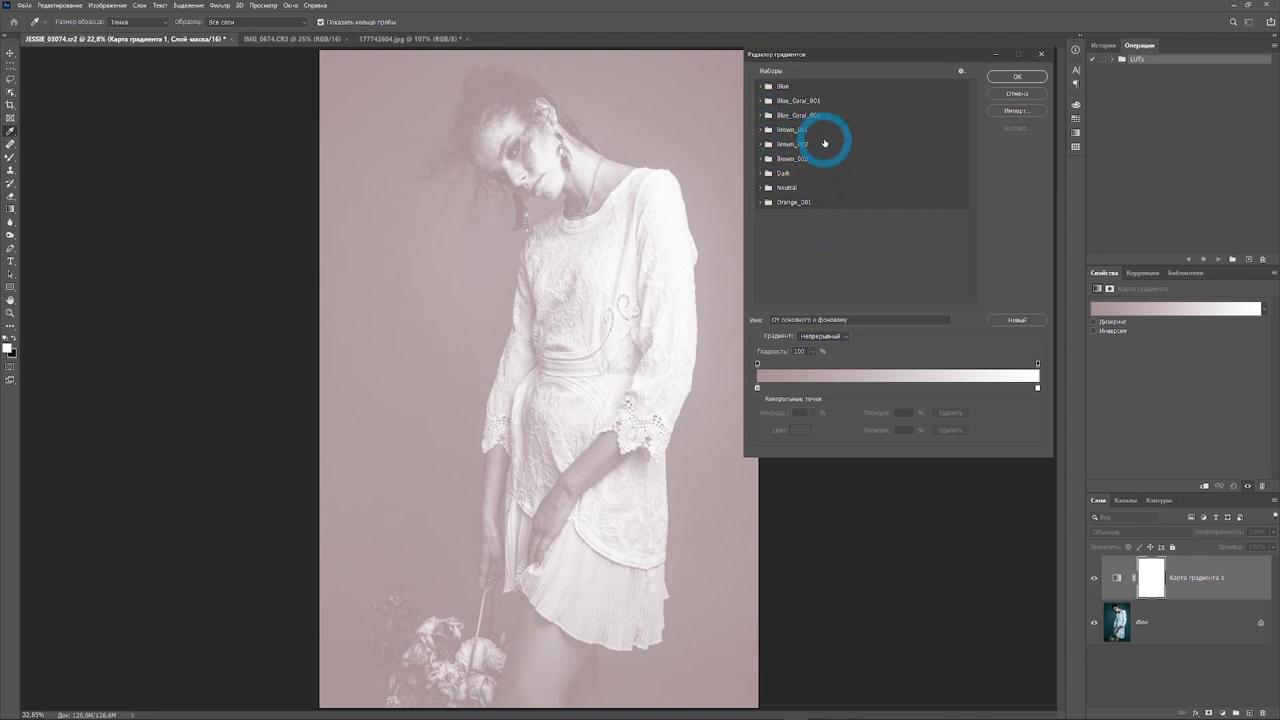
Browse the Brown_001–003 presets, try Brown_001, then apply the Orange_001 rust-to-peach gradient
click(760, 130)
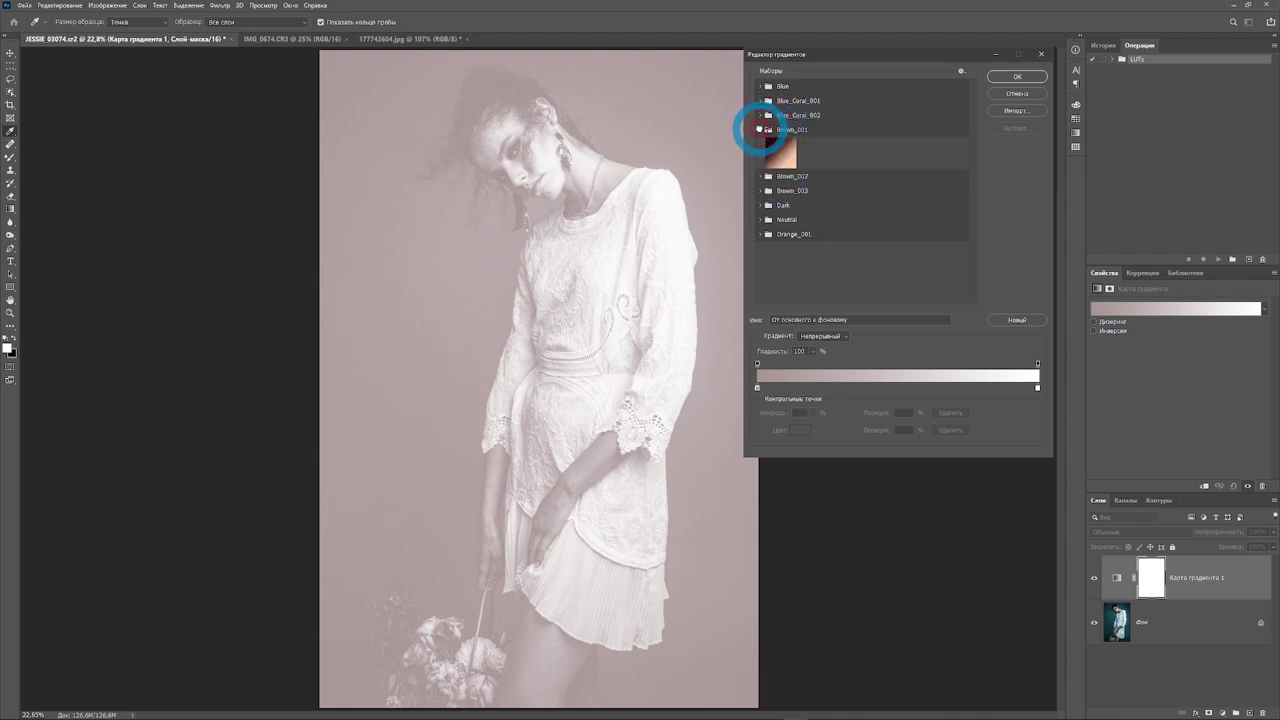
click(760, 176)
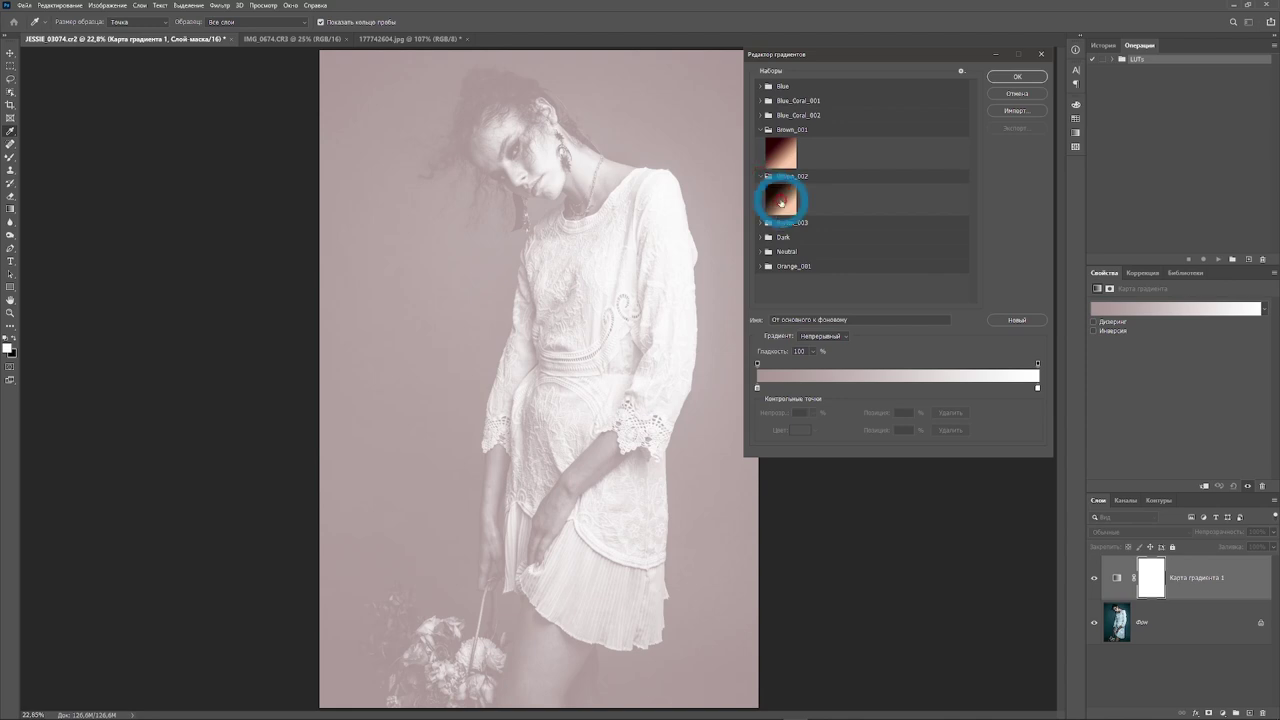
click(760, 222)
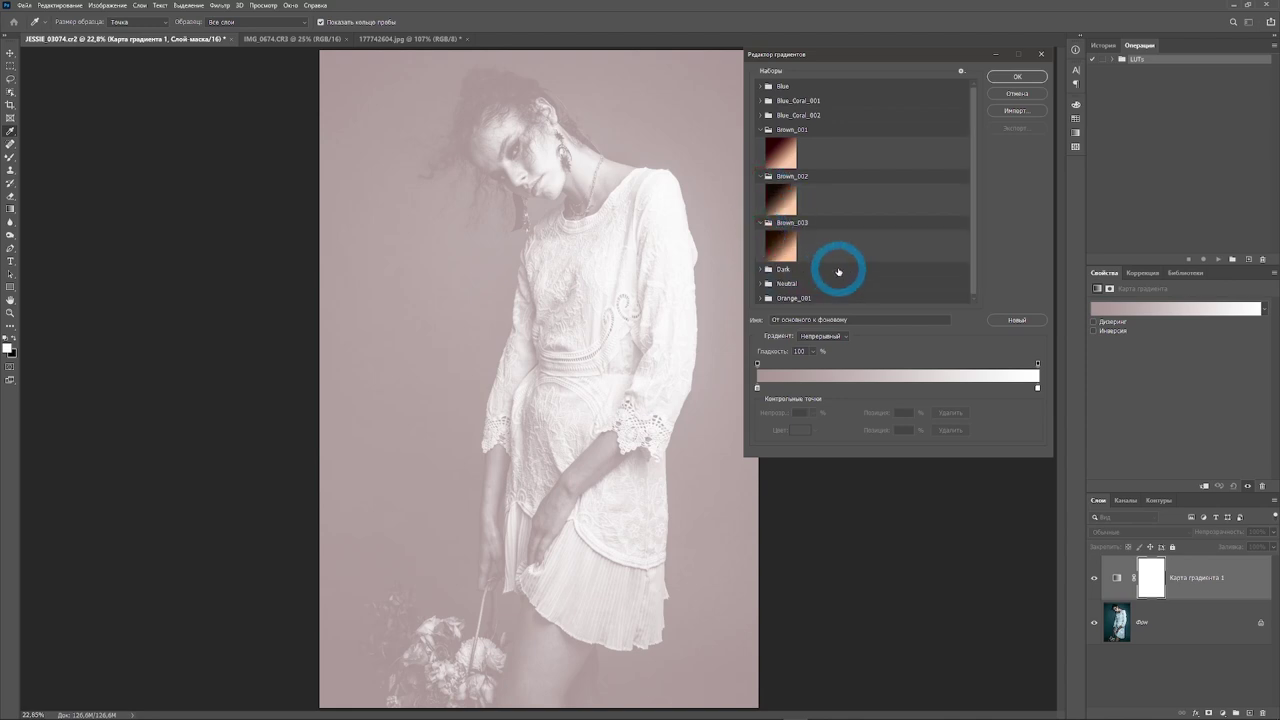
click(785, 148)
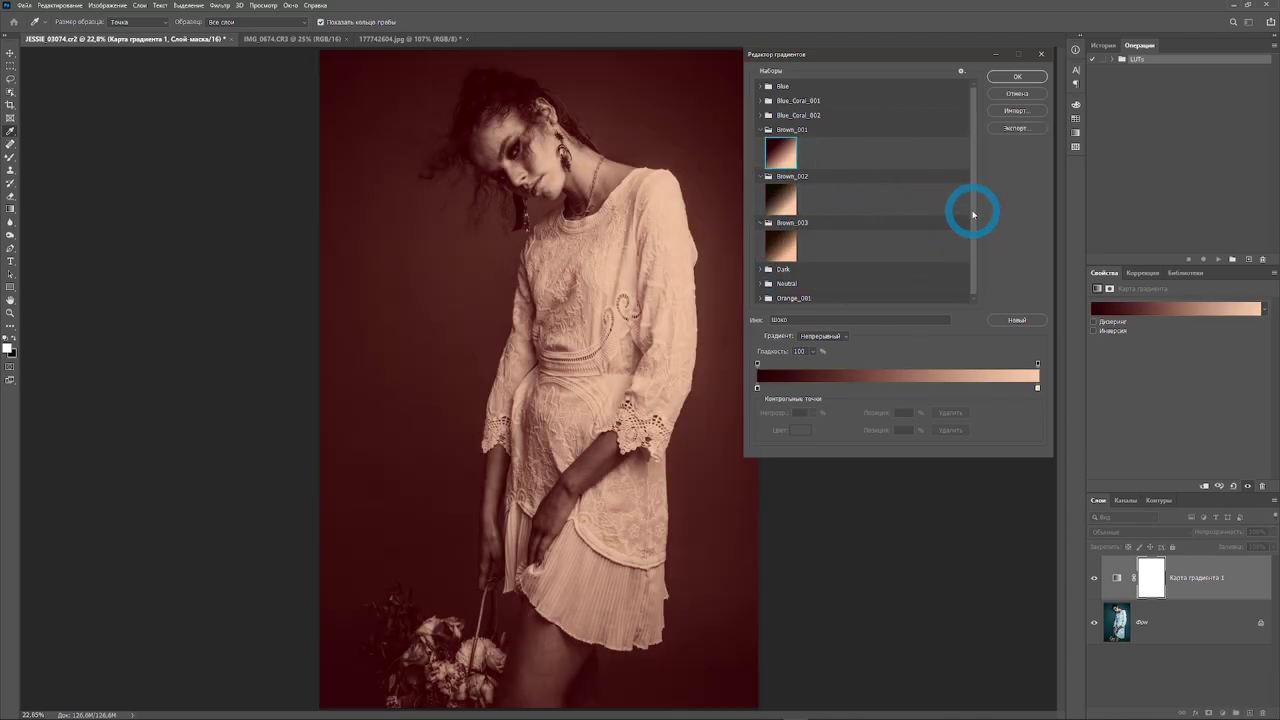
drag(973, 214, 971, 228)
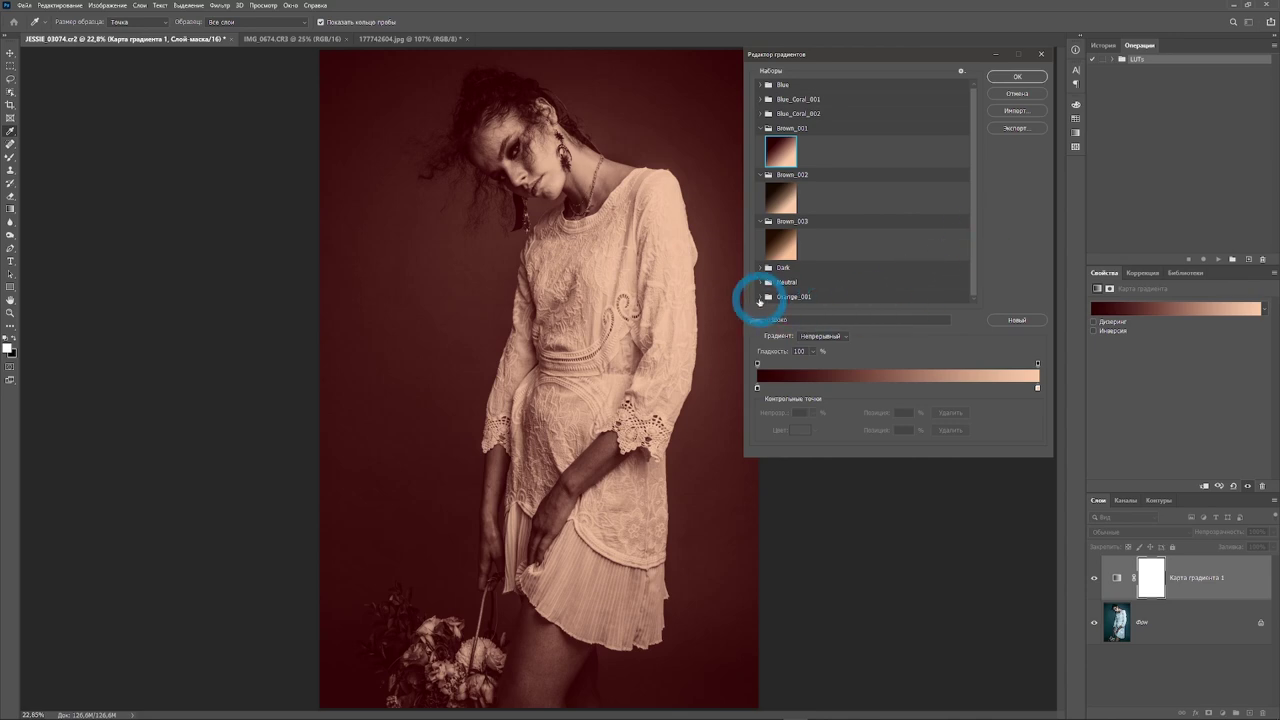
click(760, 297)
drag(971, 251, 971, 271)
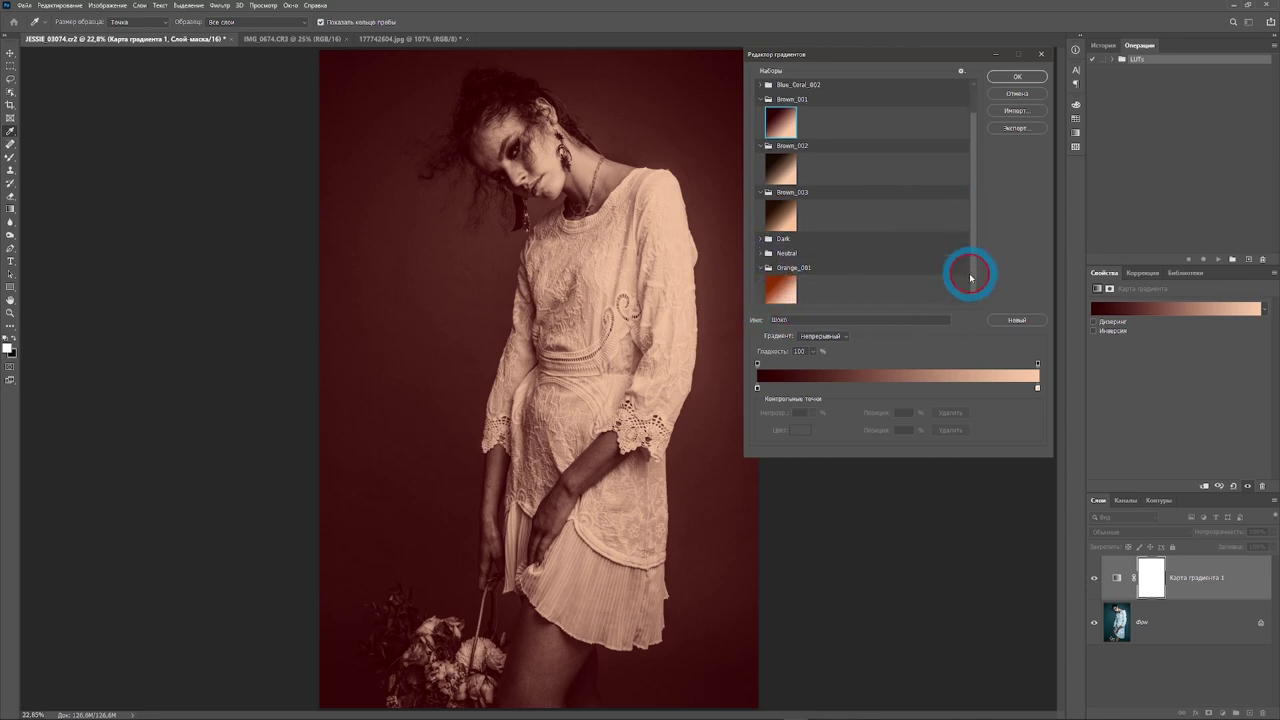
click(795, 291)
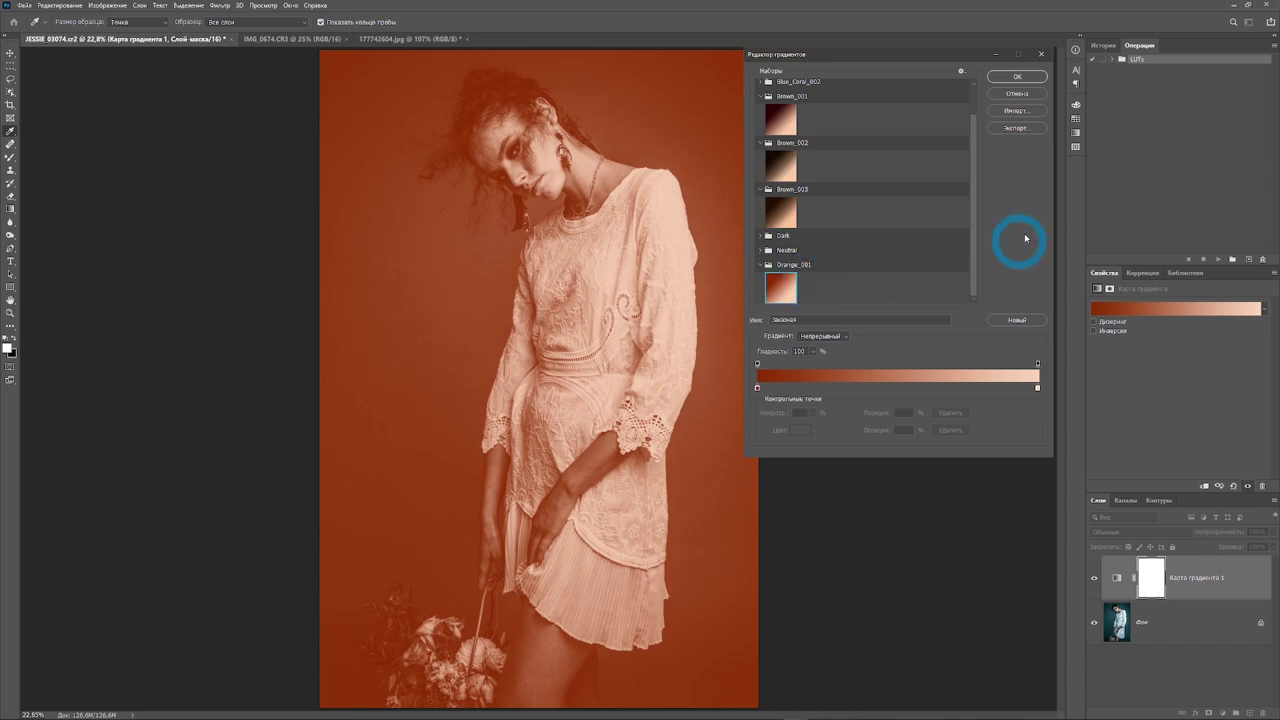
Accept the orange gradient and test Multiply and Overlay blending, trying 55% opacity before 100%
click(1014, 78)
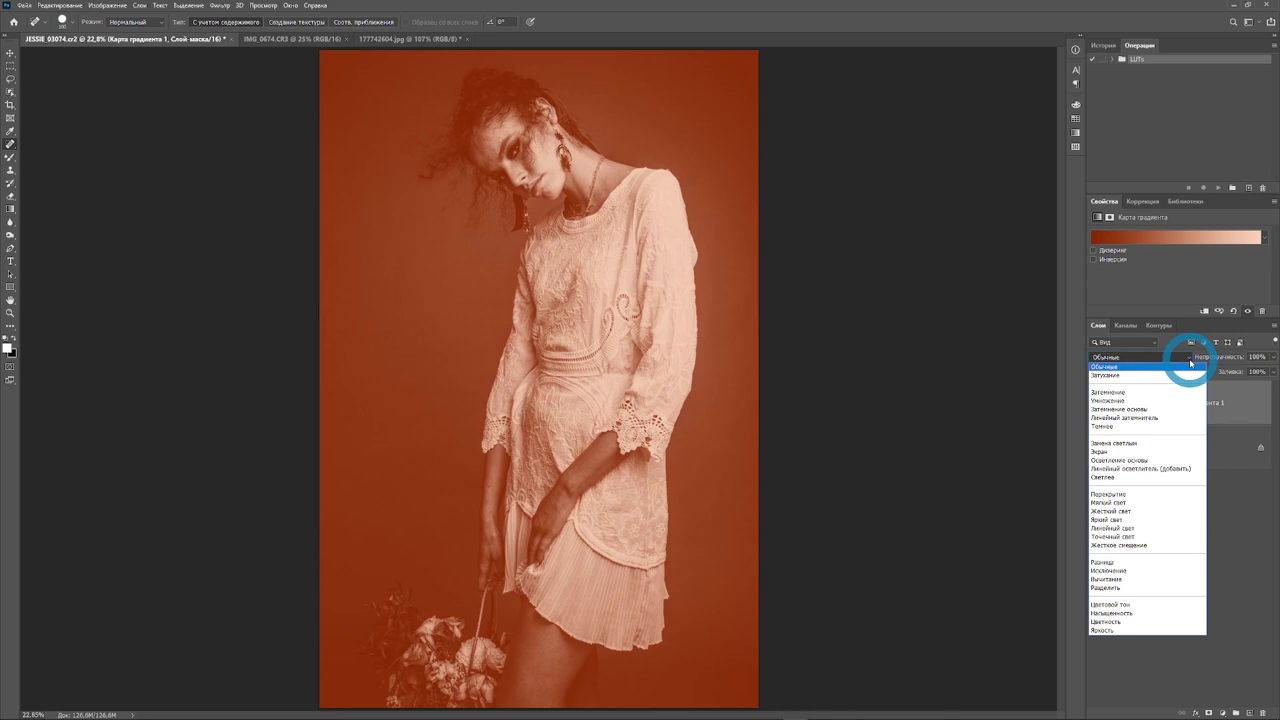
click(1140, 400)
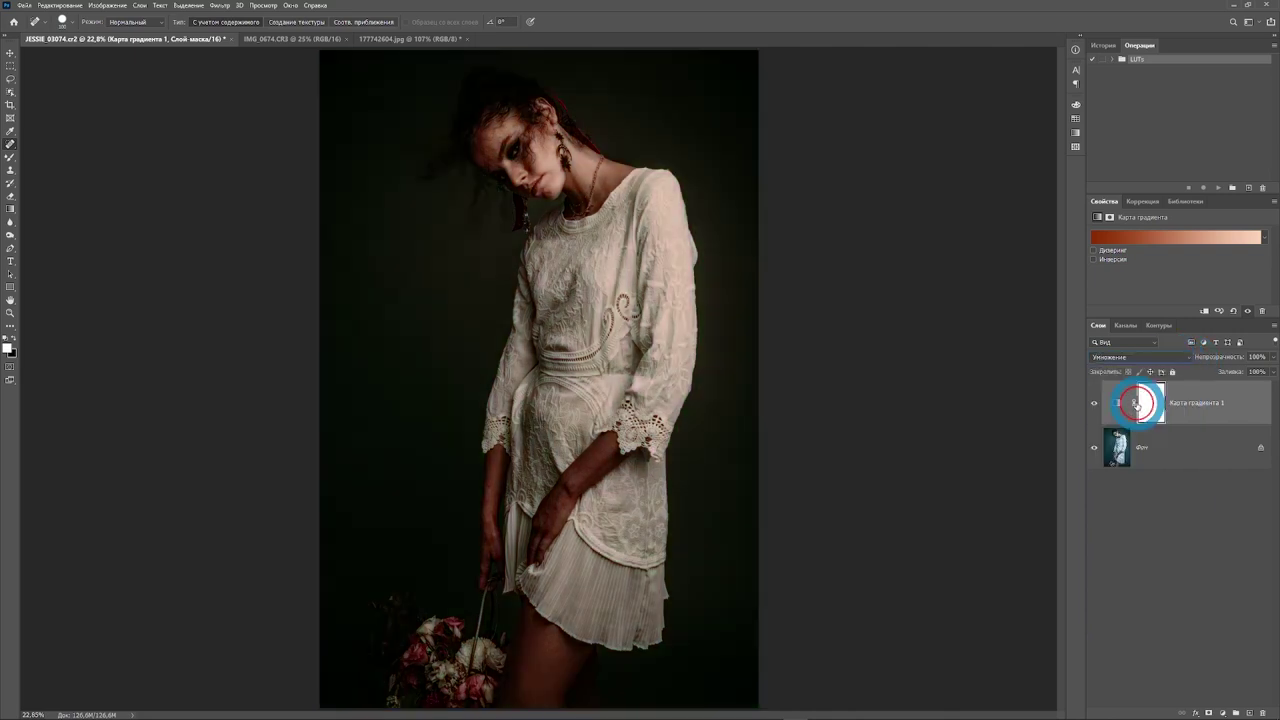
click(1188, 362)
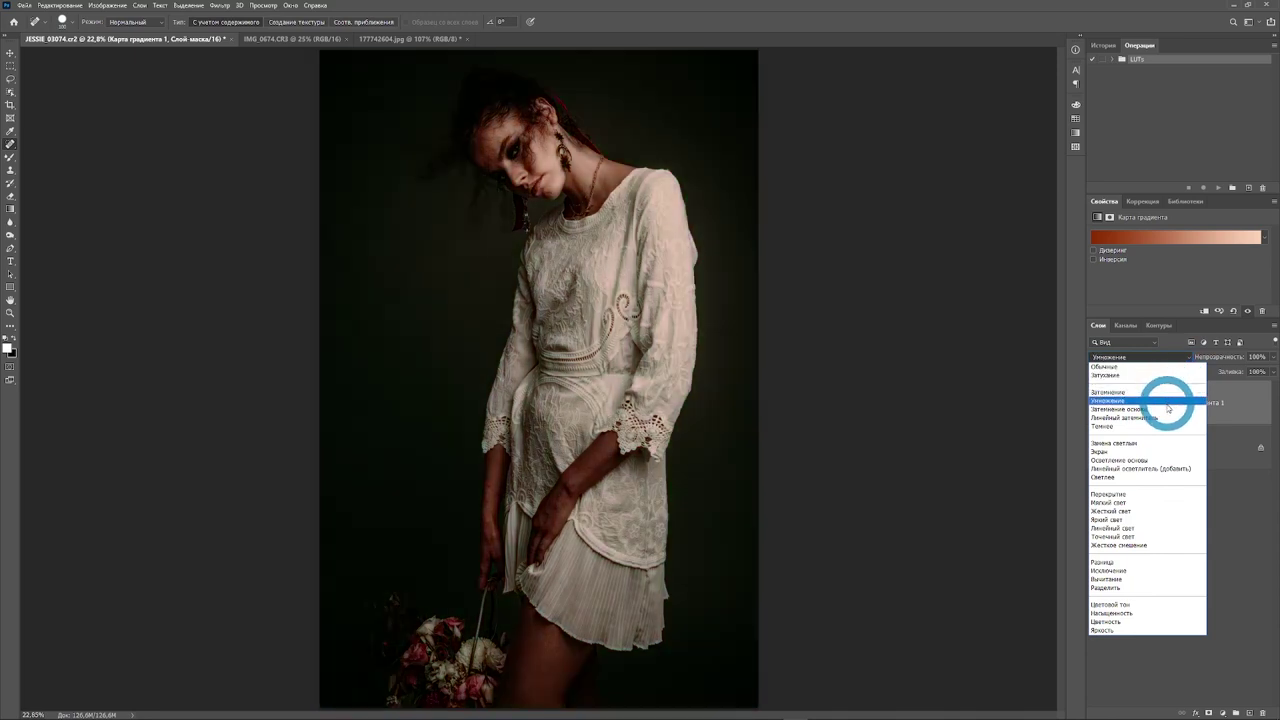
click(1150, 494)
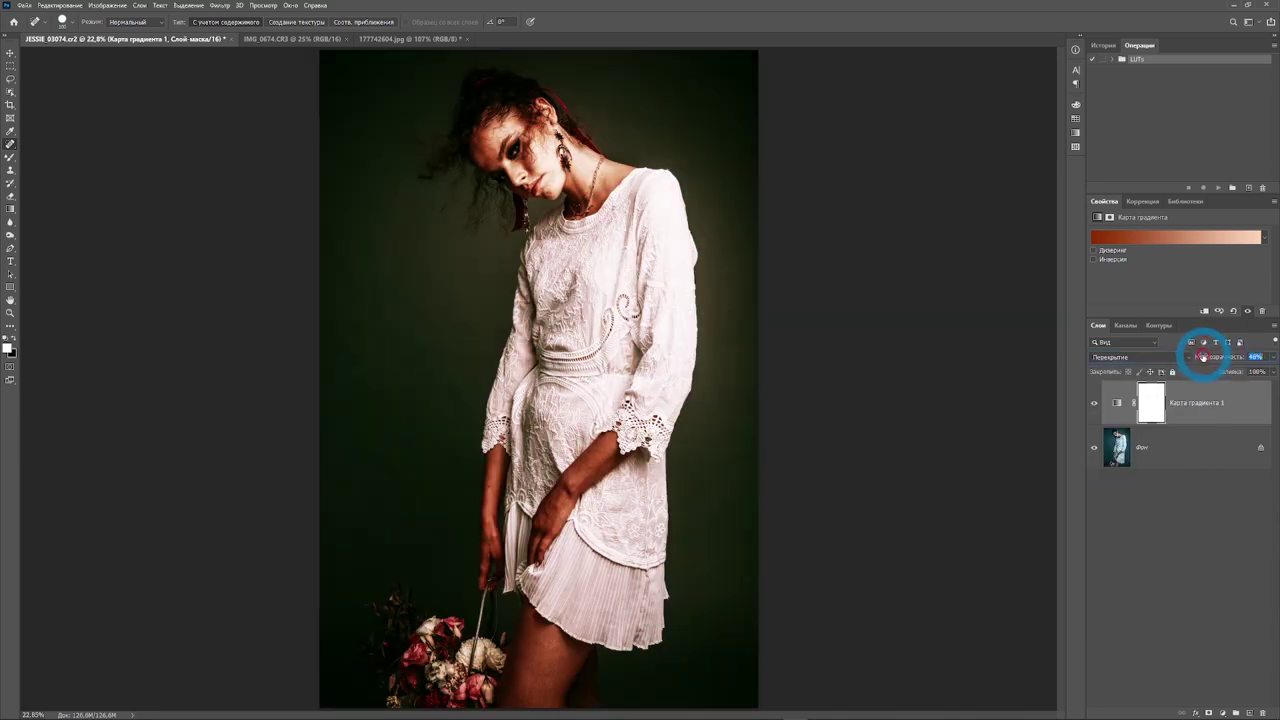
drag(1229, 357, 1208, 356)
key(Return)
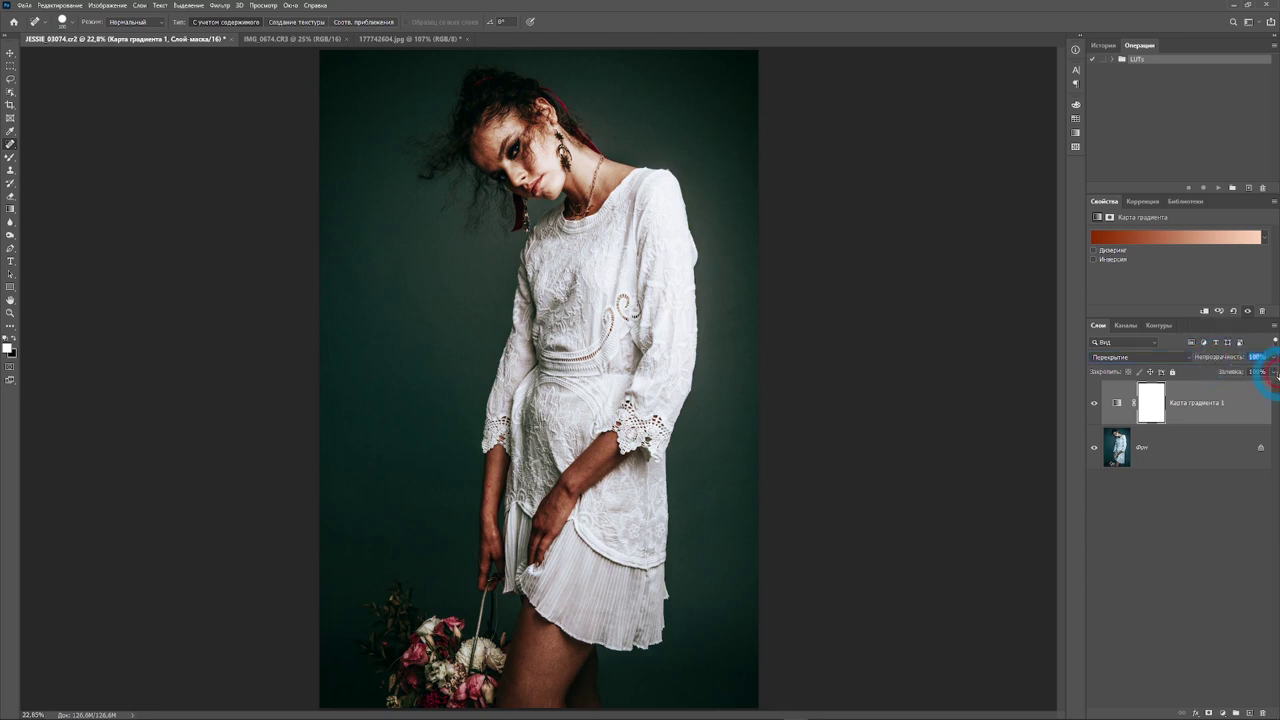
drag(1208, 356, 1262, 357)
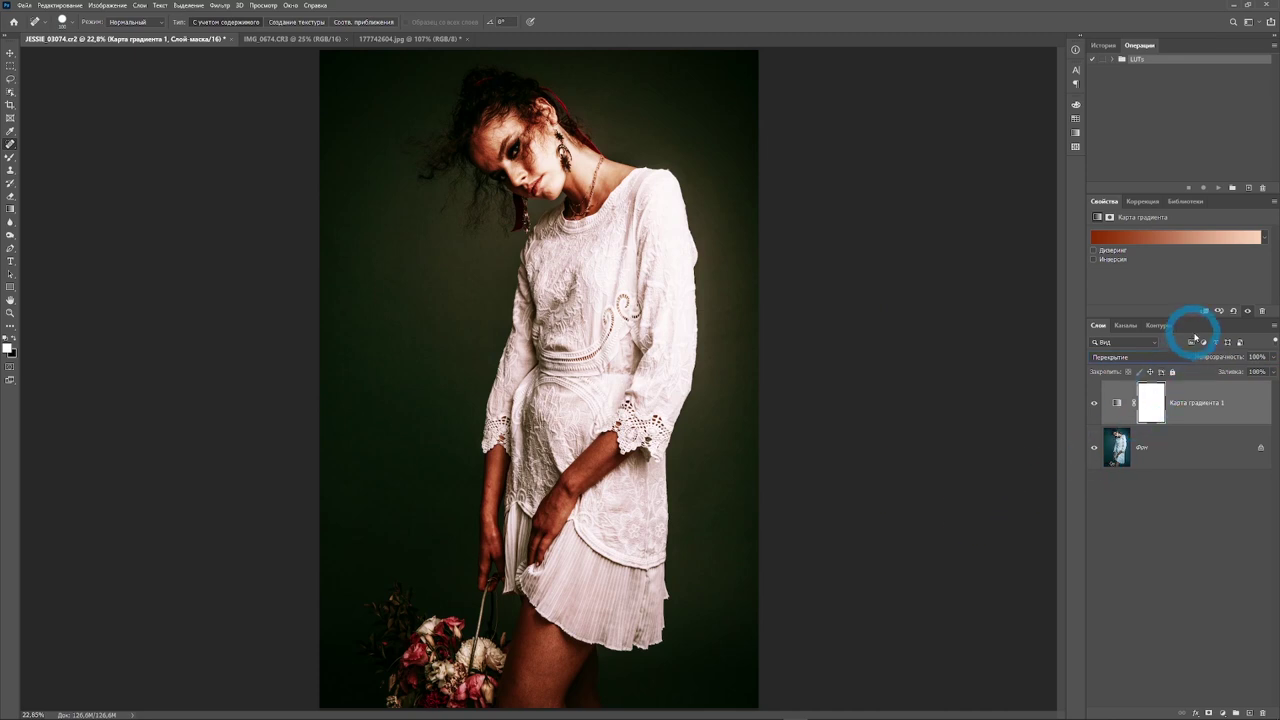
Compare Soft Light and Hard Light, settling on Soft Light at 50% opacity
click(1190, 358)
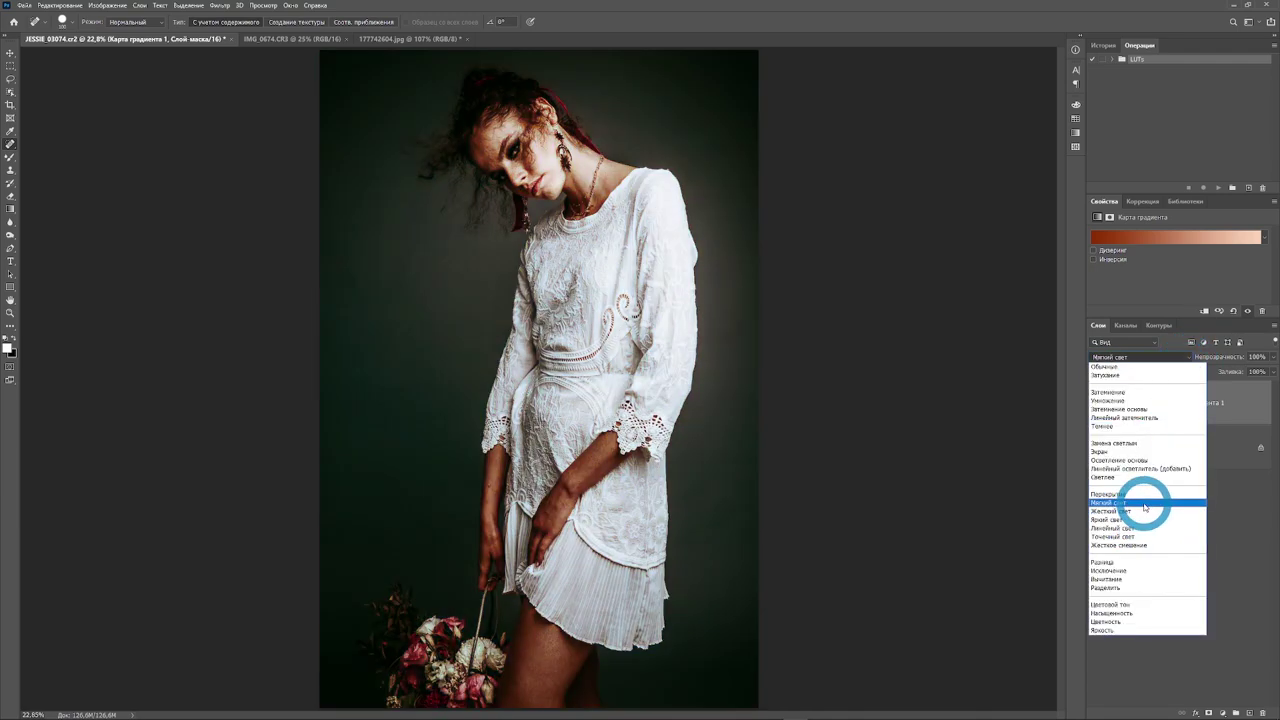
click(1145, 507)
click(1195, 356)
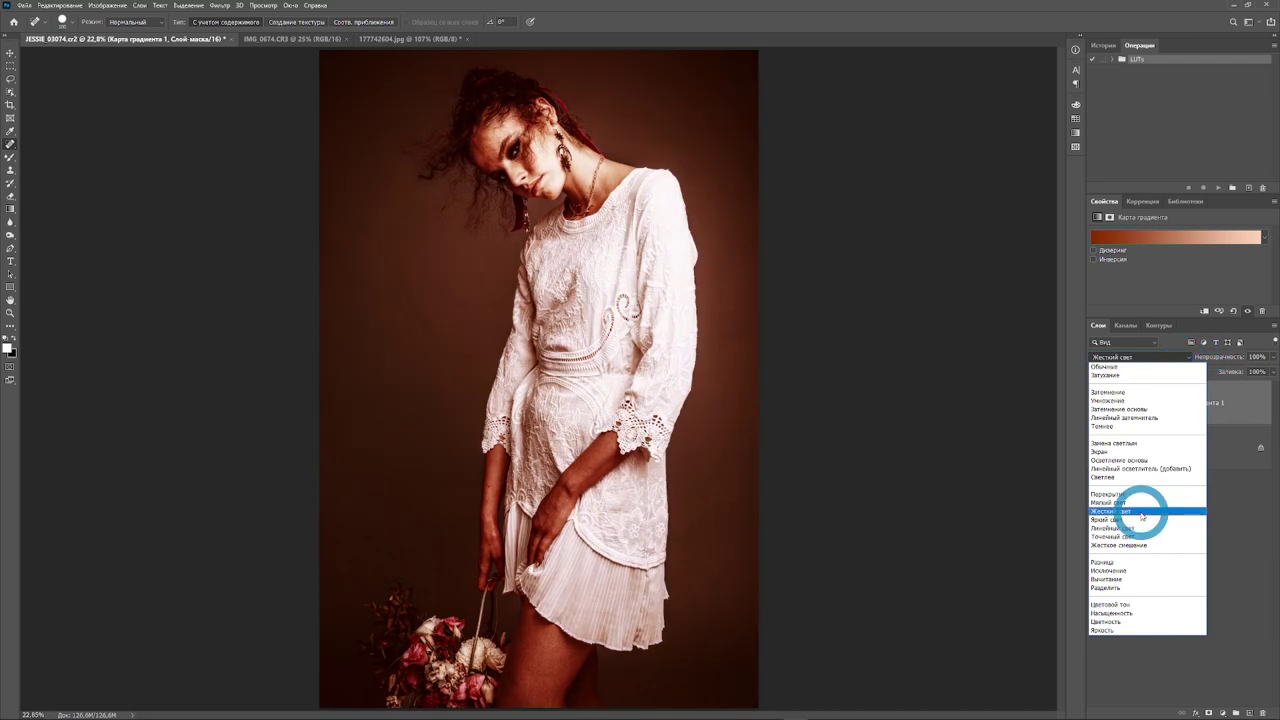
click(1141, 511)
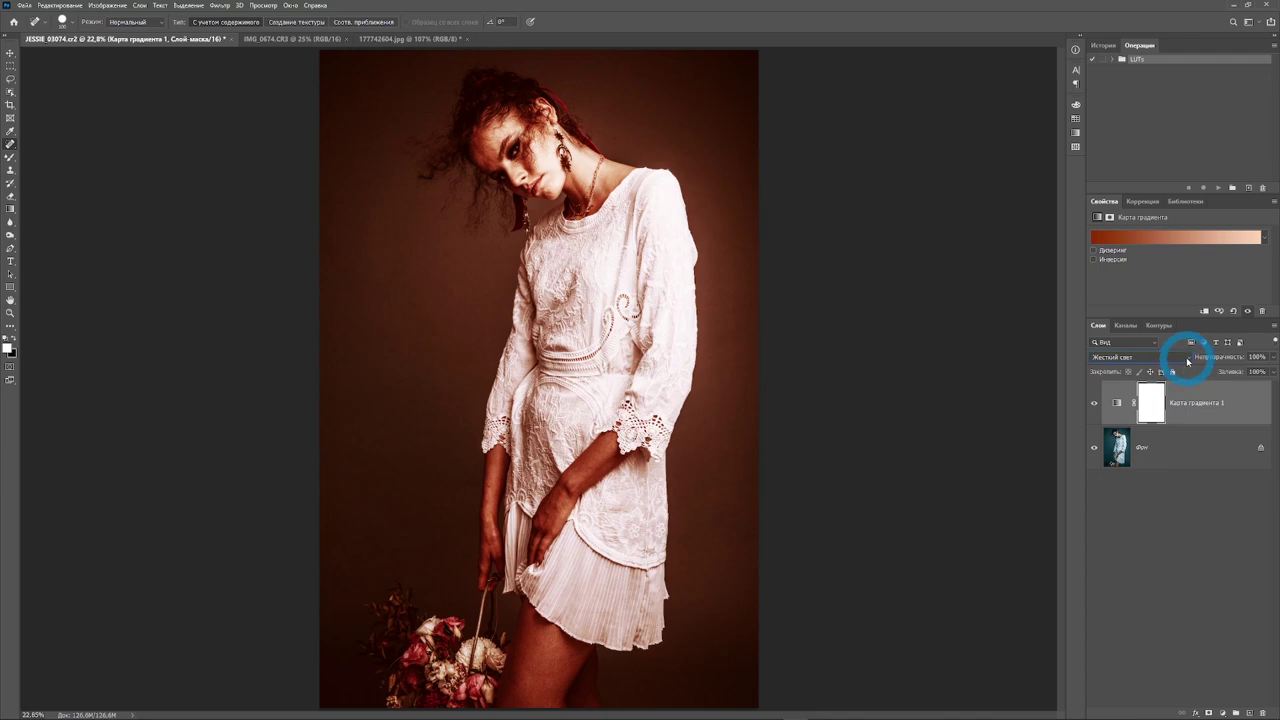
click(1172, 358)
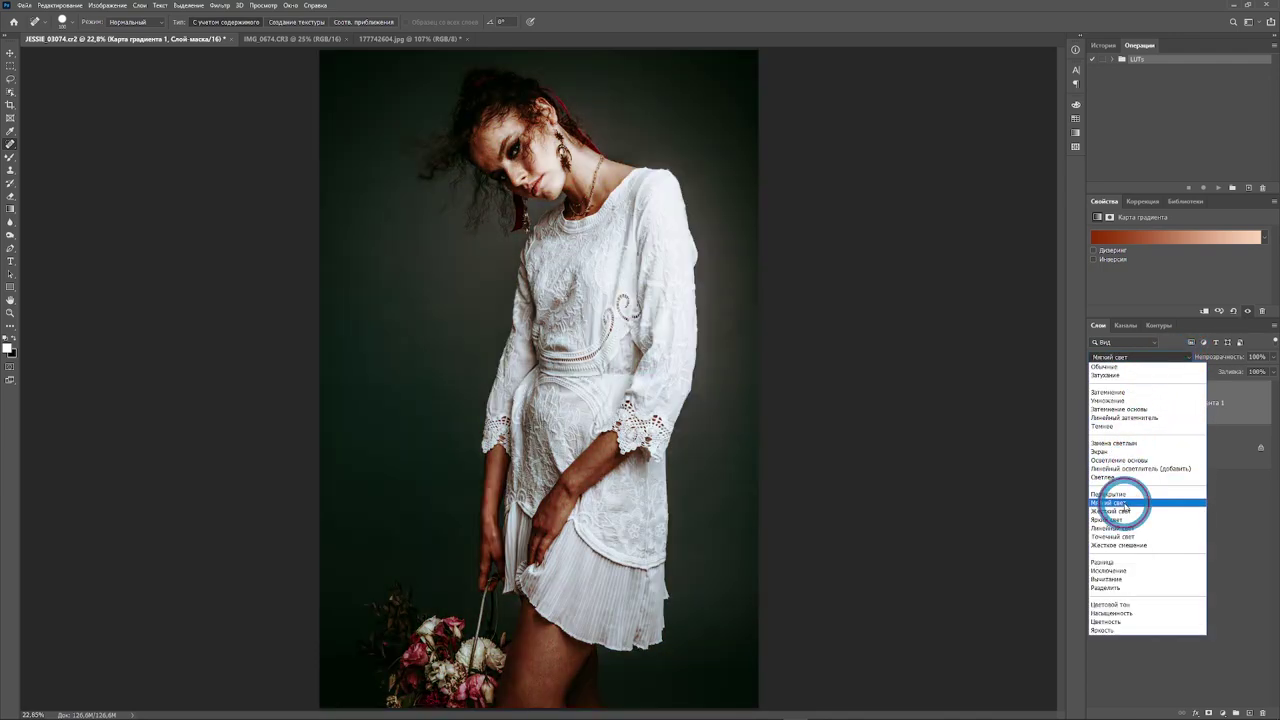
click(1122, 502)
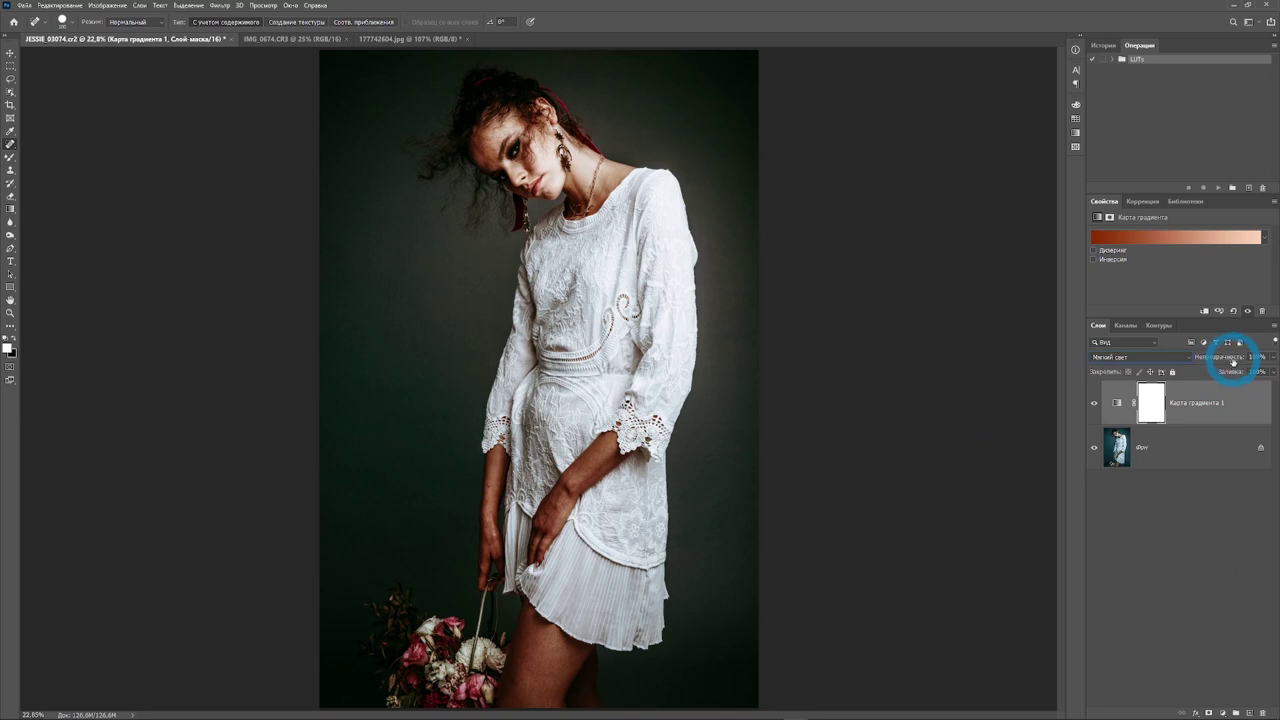
drag(1233, 361, 1209, 357)
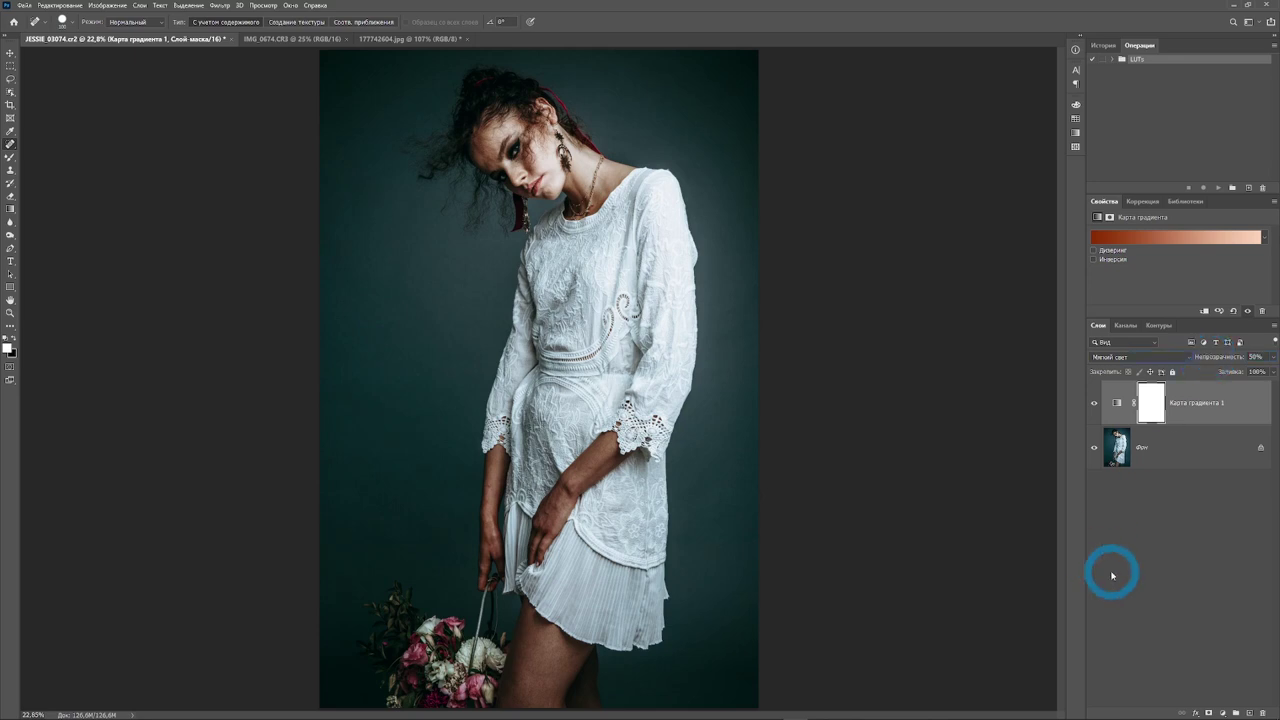
click(1094, 405)
click(1094, 405)
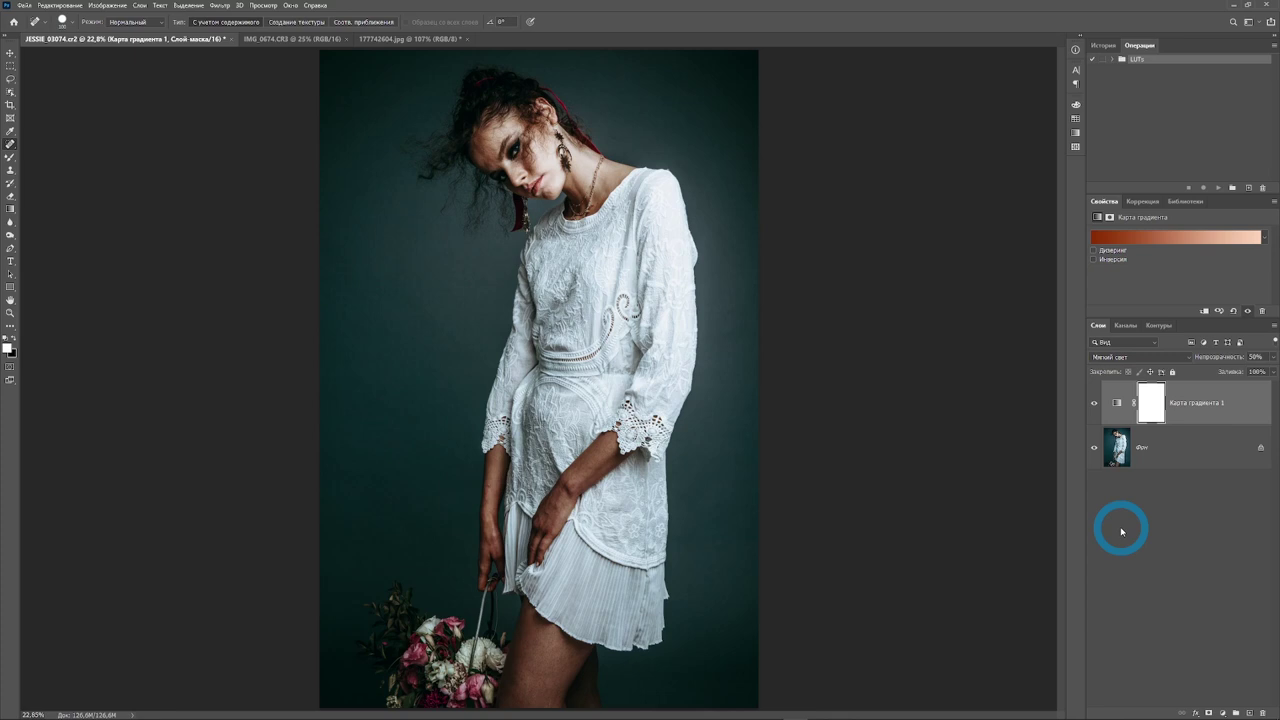
Reopen the Orange_001 gradient in the Gradient Editor and select its dark and peach stops
click(1180, 240)
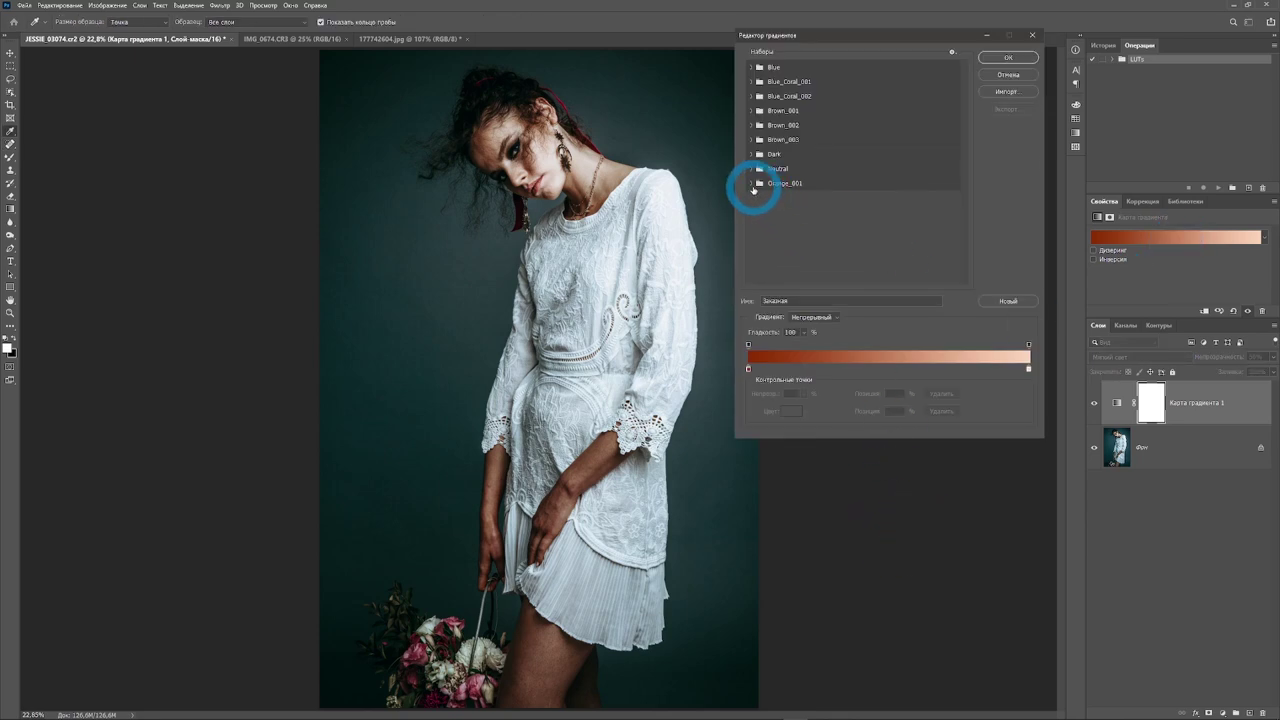
click(751, 184)
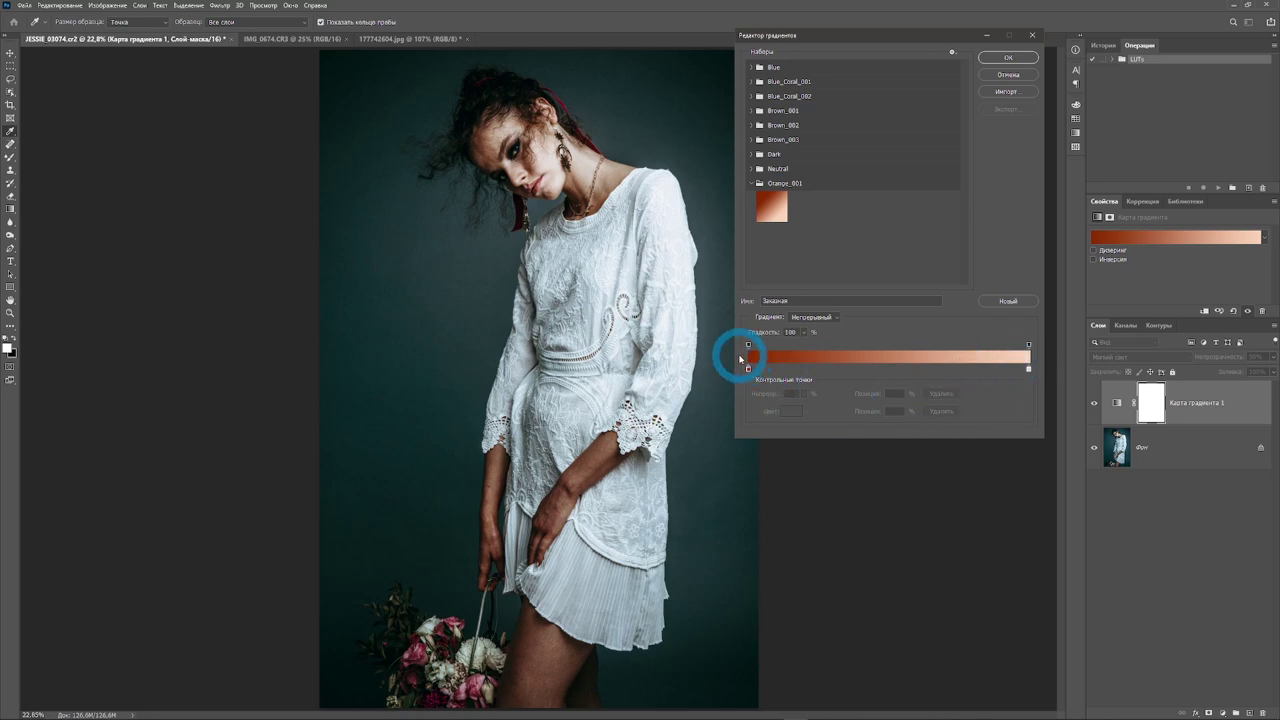
click(749, 369)
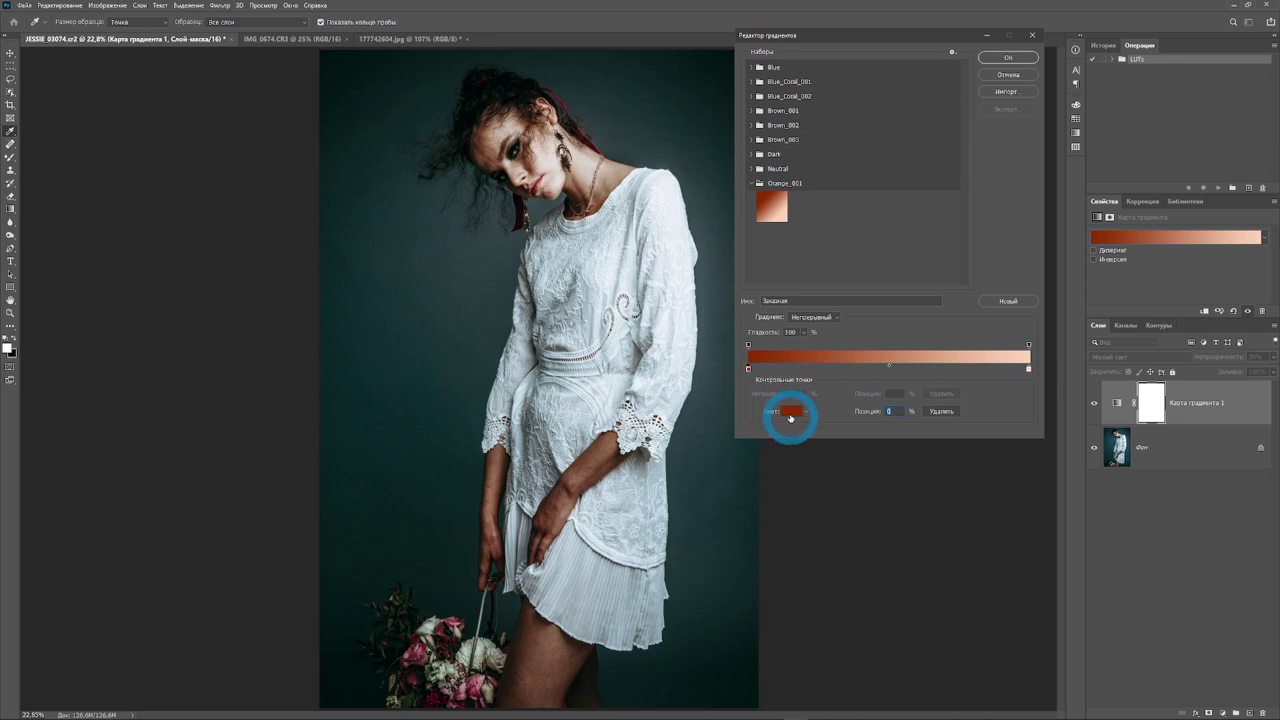
click(1029, 370)
click(790, 412)
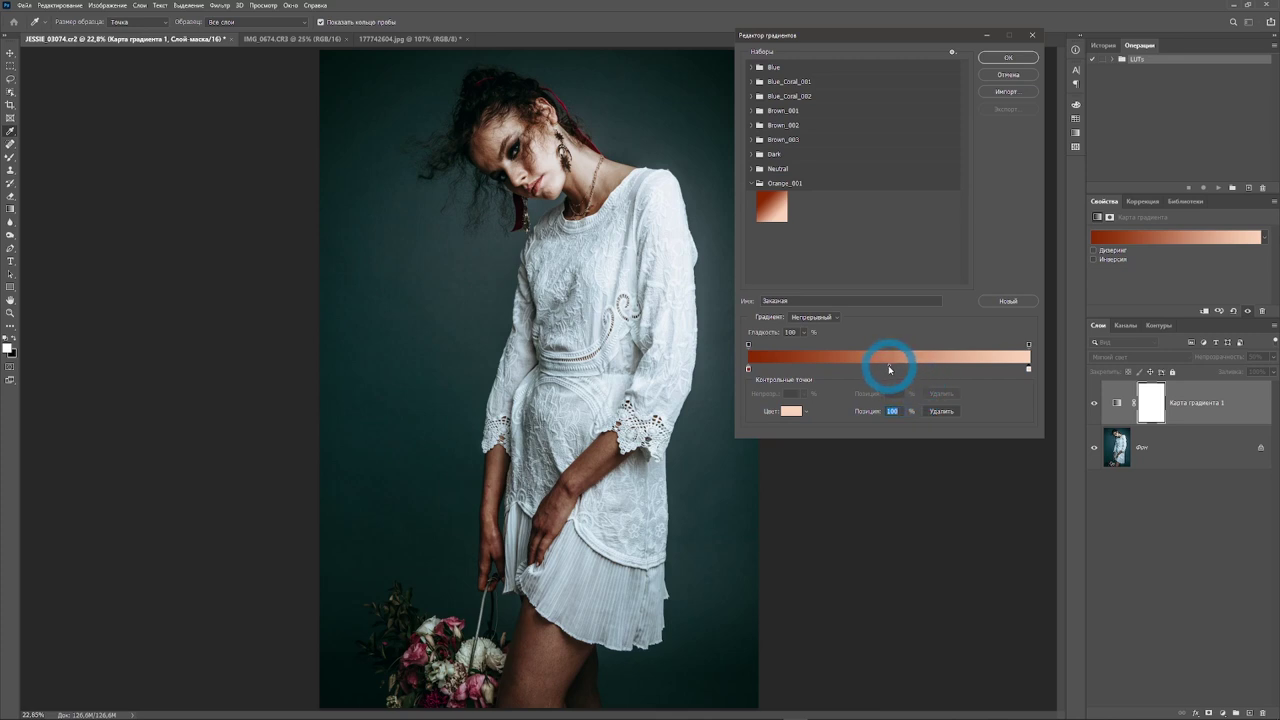
Set the gradient midpoint to 50% and move the dark and peach stops to 8 and 84
drag(889, 370, 953, 370)
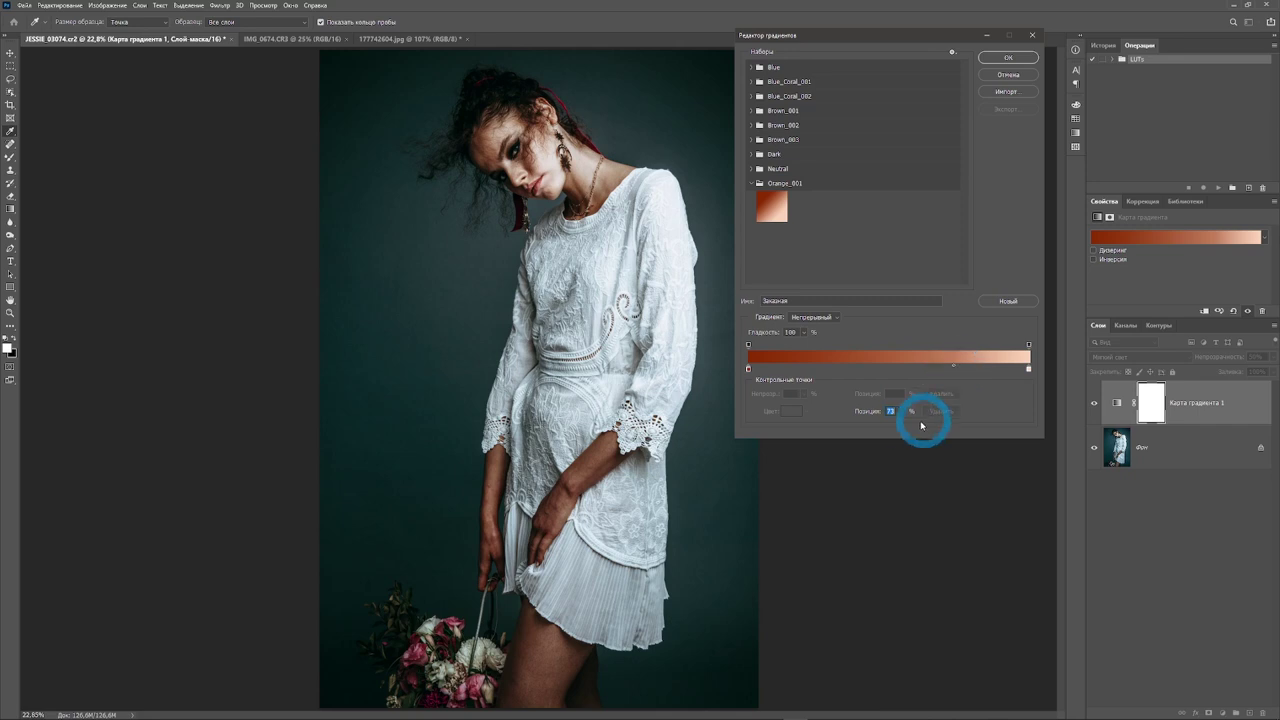
mouse_move(923, 413)
mouse_down()
mouse_move(873, 410)
mouse_move(891, 414)
mouse_up()
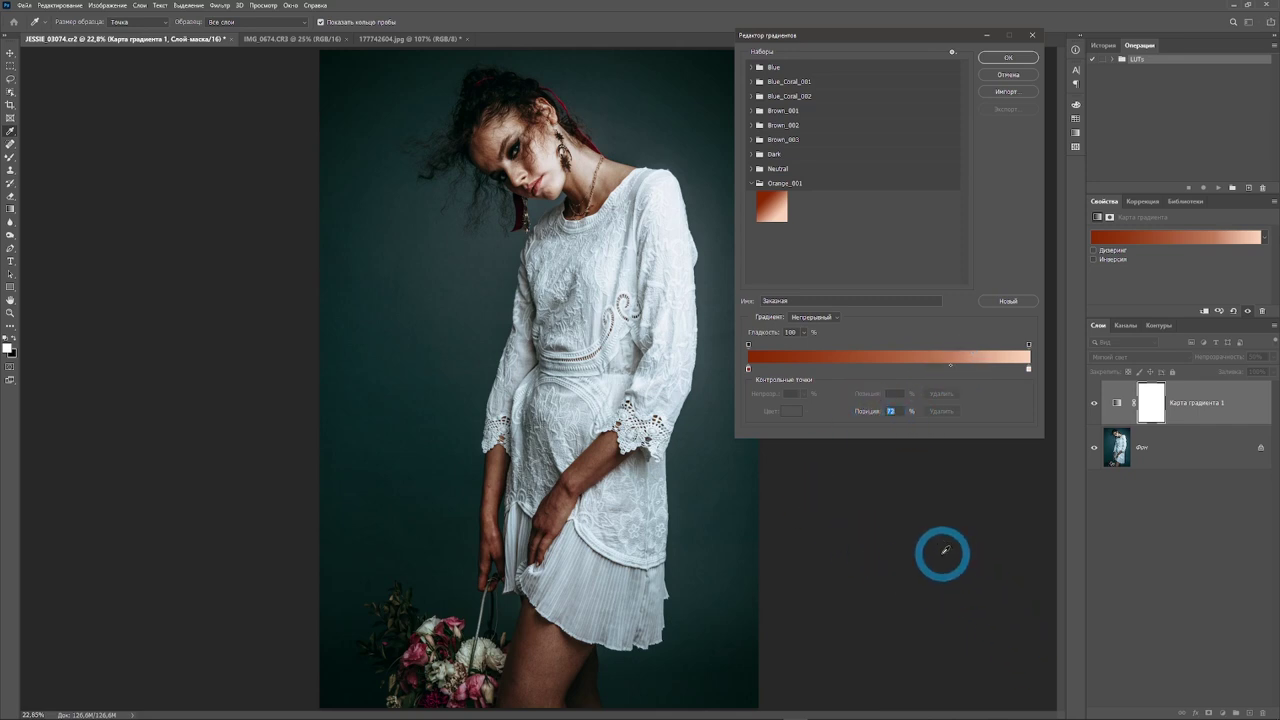
key(Down)
key(Down)
key(Down)
key(Down)
key(Down)
key(Down)
key(Down)
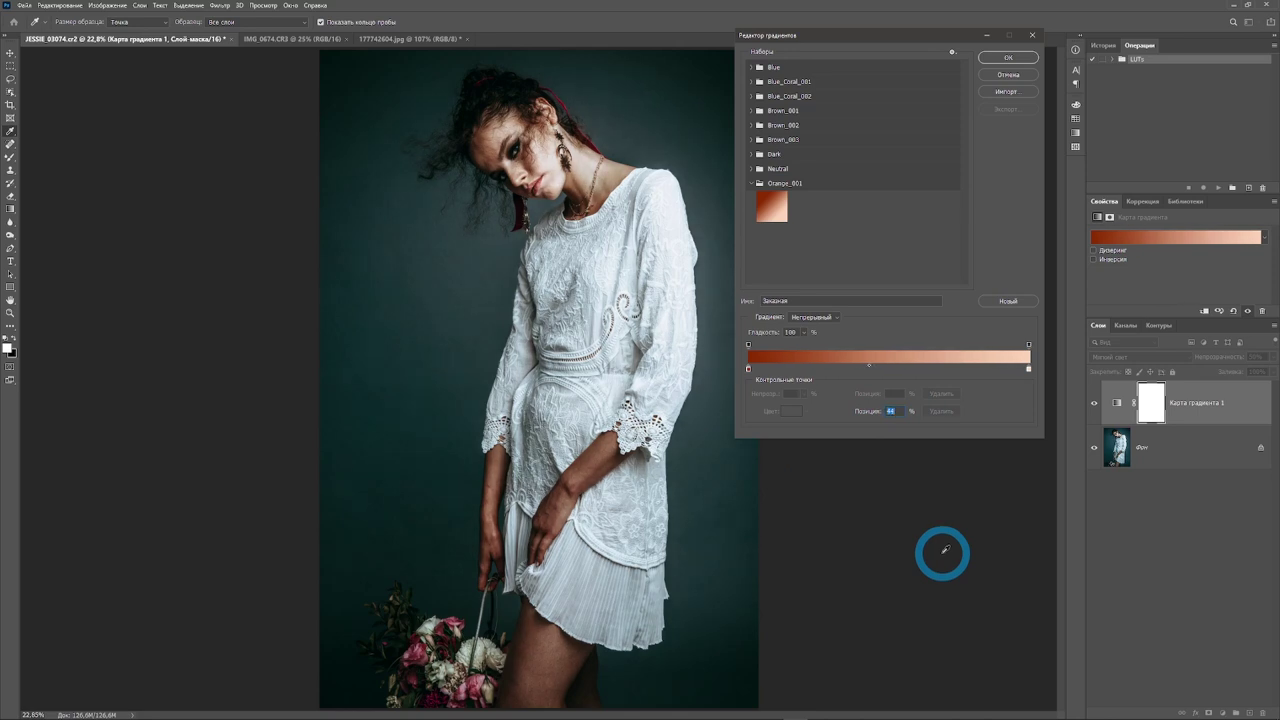
key(Down)
key(Down)
key(Down)
key(Down)
key(Down)
key(Down)
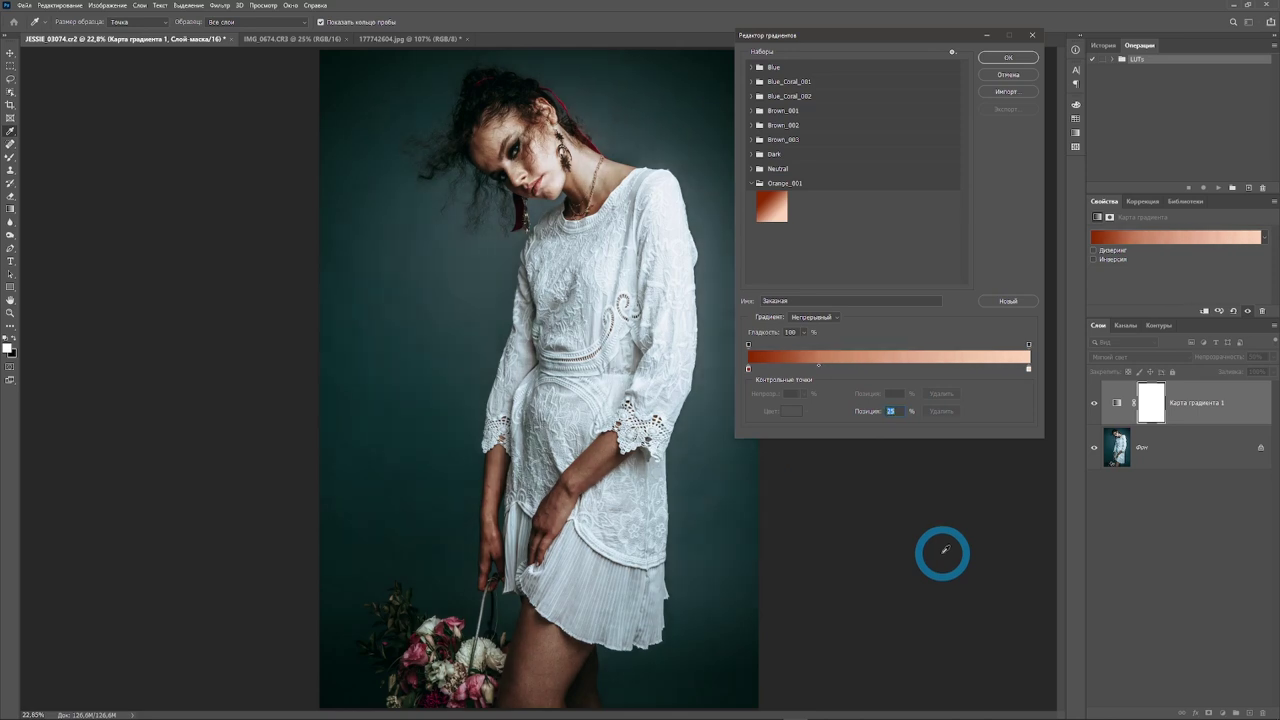
text(50)
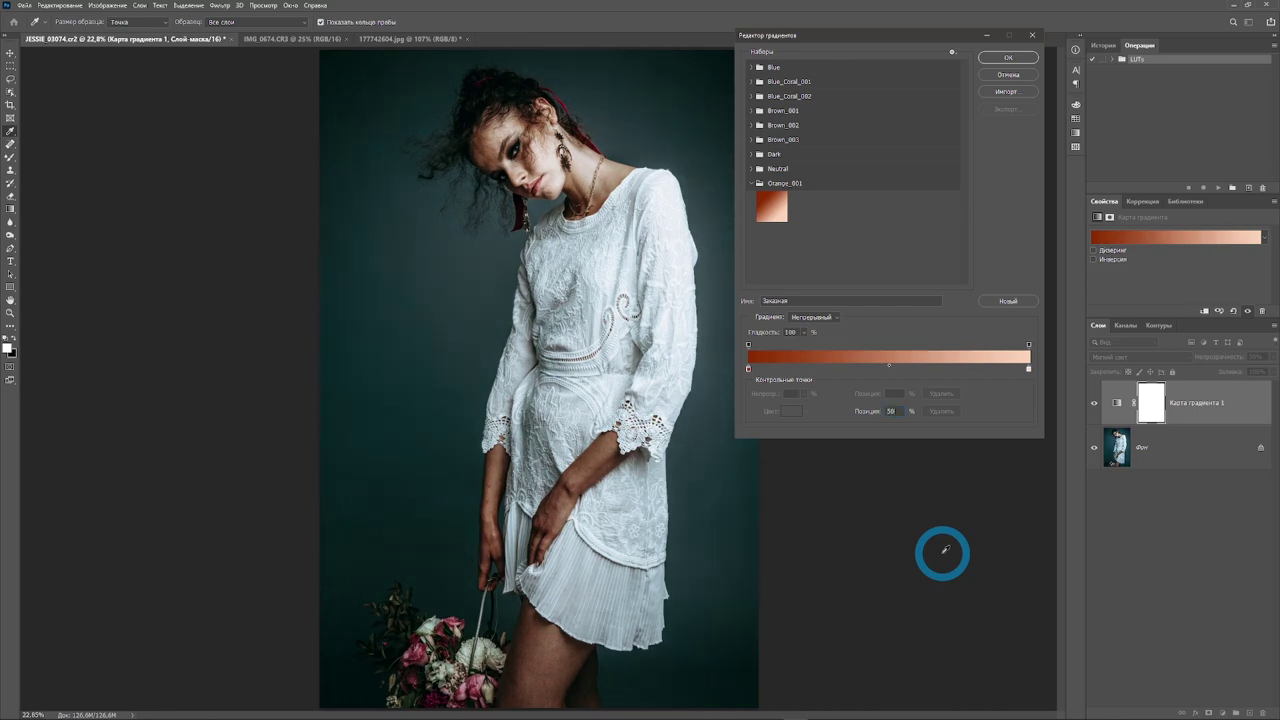
drag(1029, 369, 1007, 369)
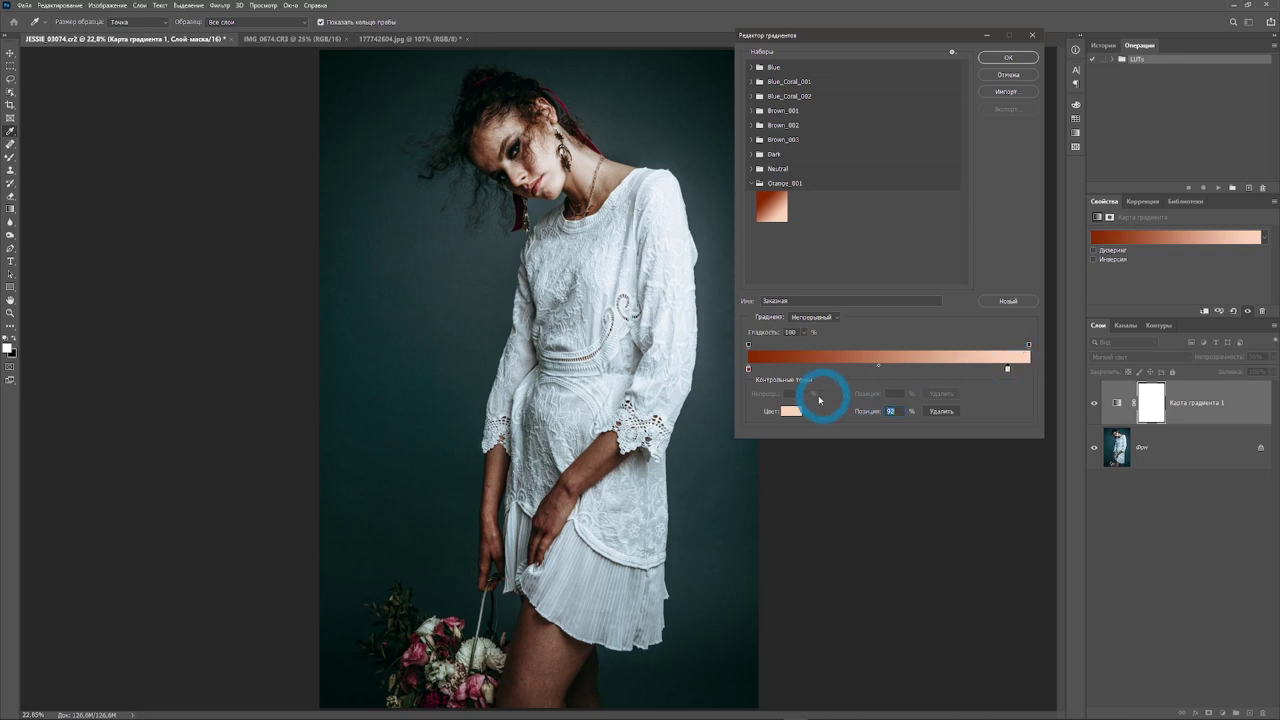
drag(748, 369, 771, 370)
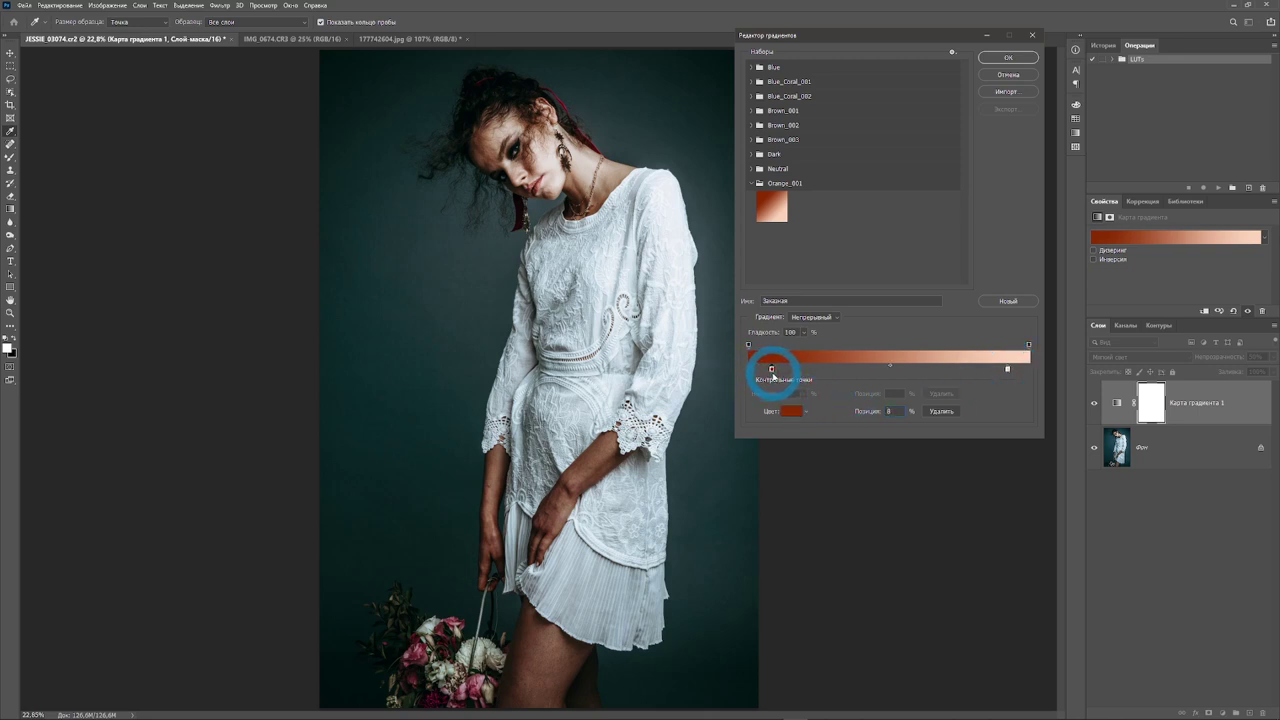
click(924, 546)
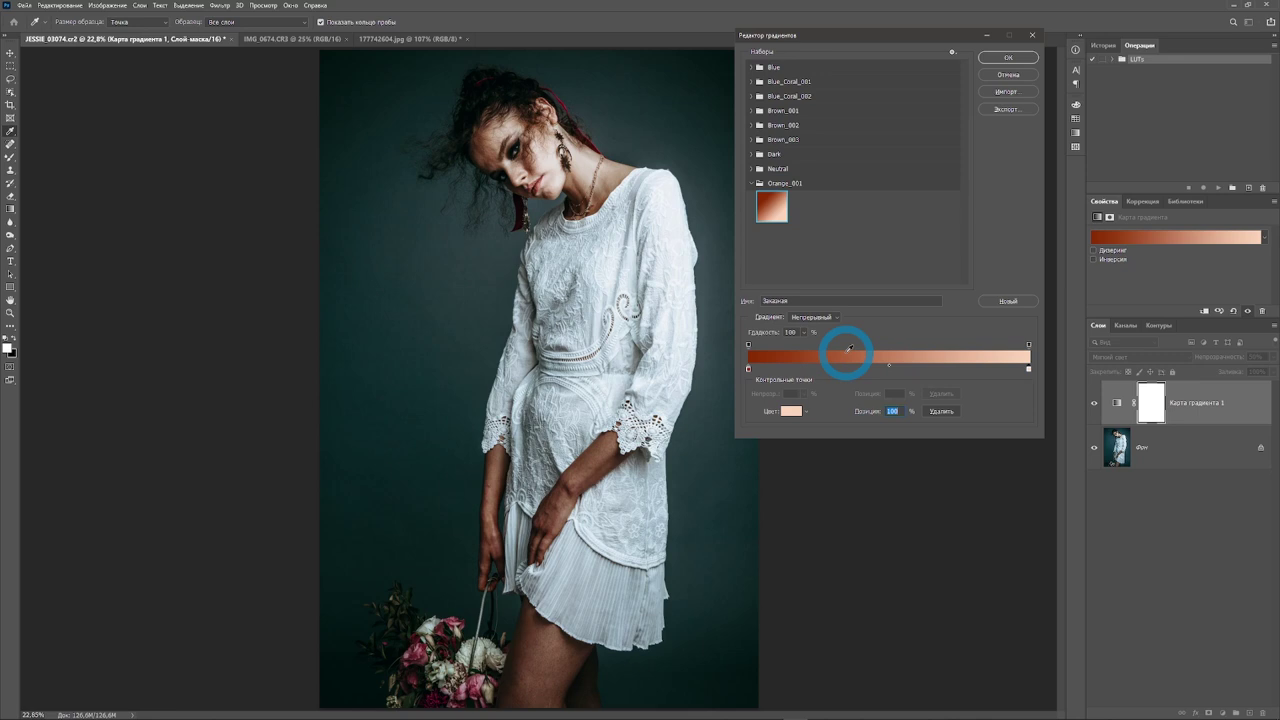
After trying a dark orange end stop and Orange_001, sample light peach into the left stop
click(993, 350)
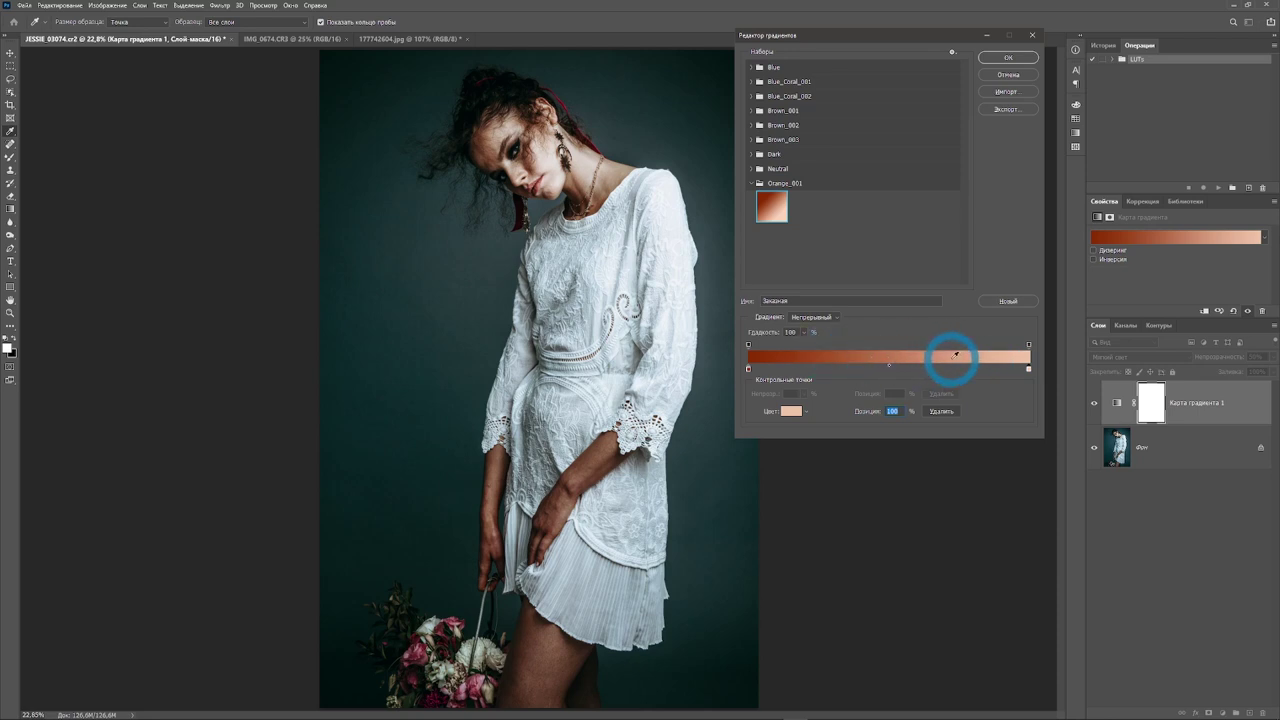
click(822, 351)
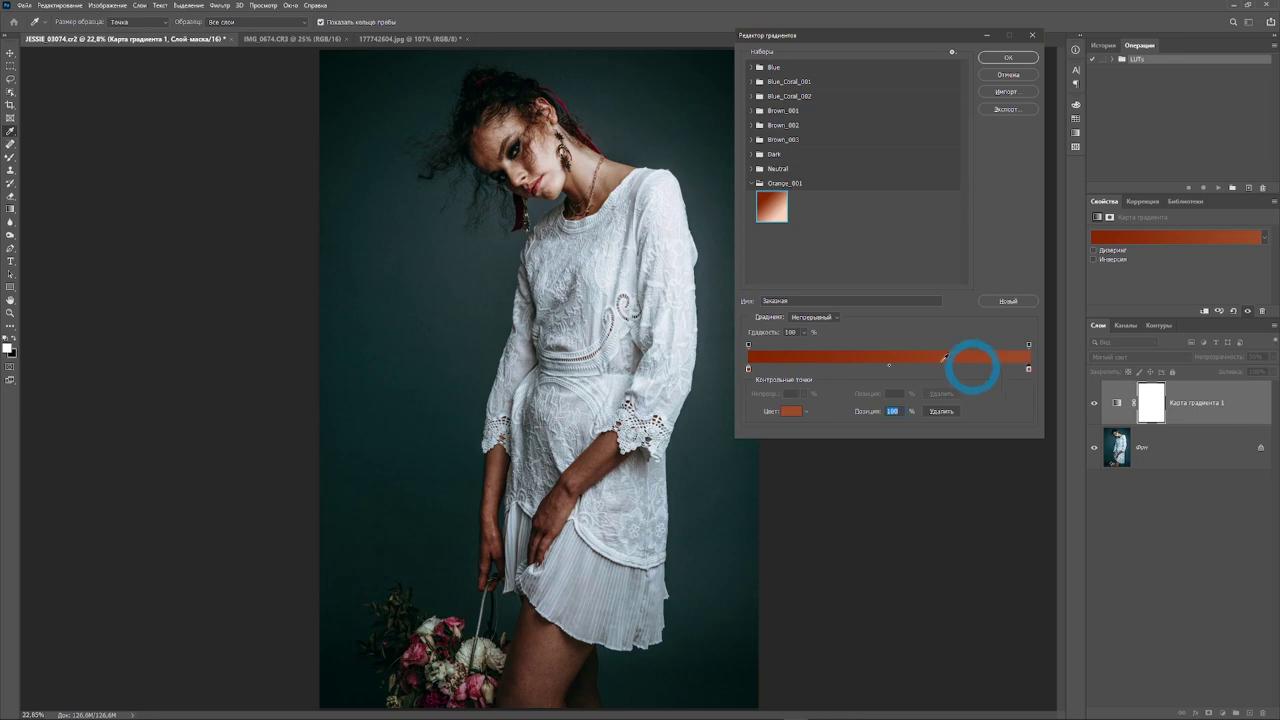
click(772, 207)
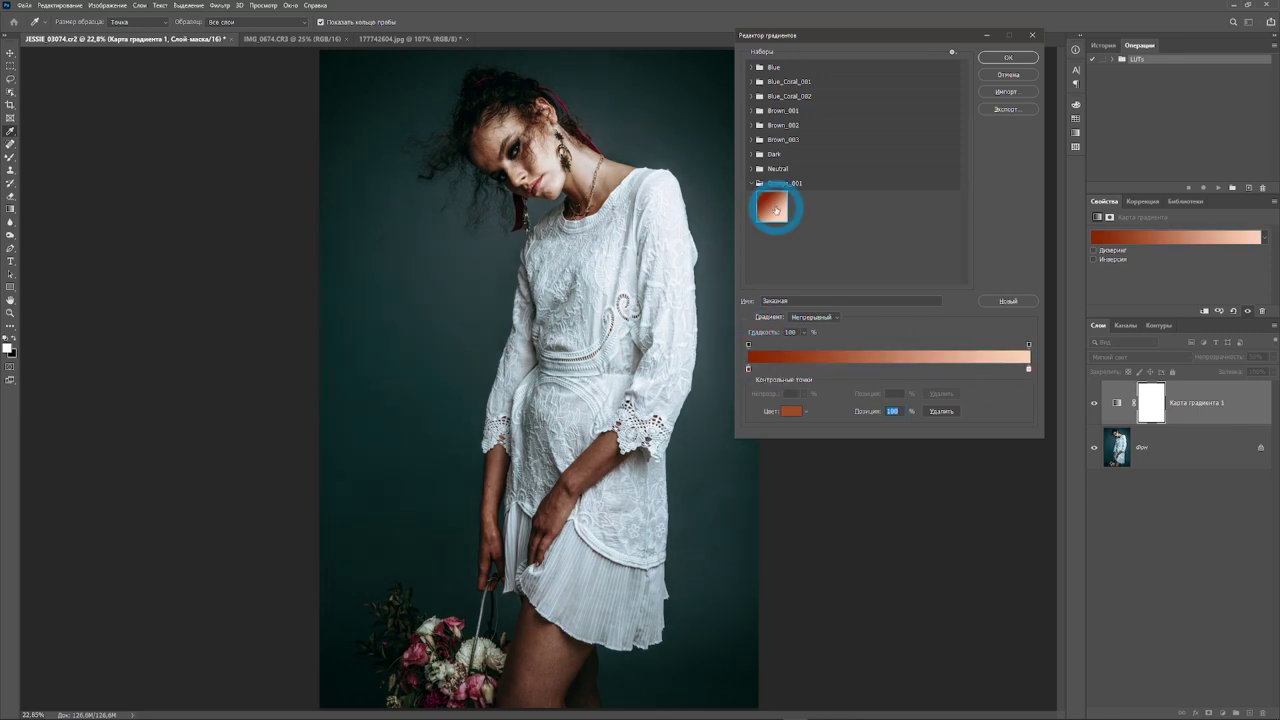
click(748, 370)
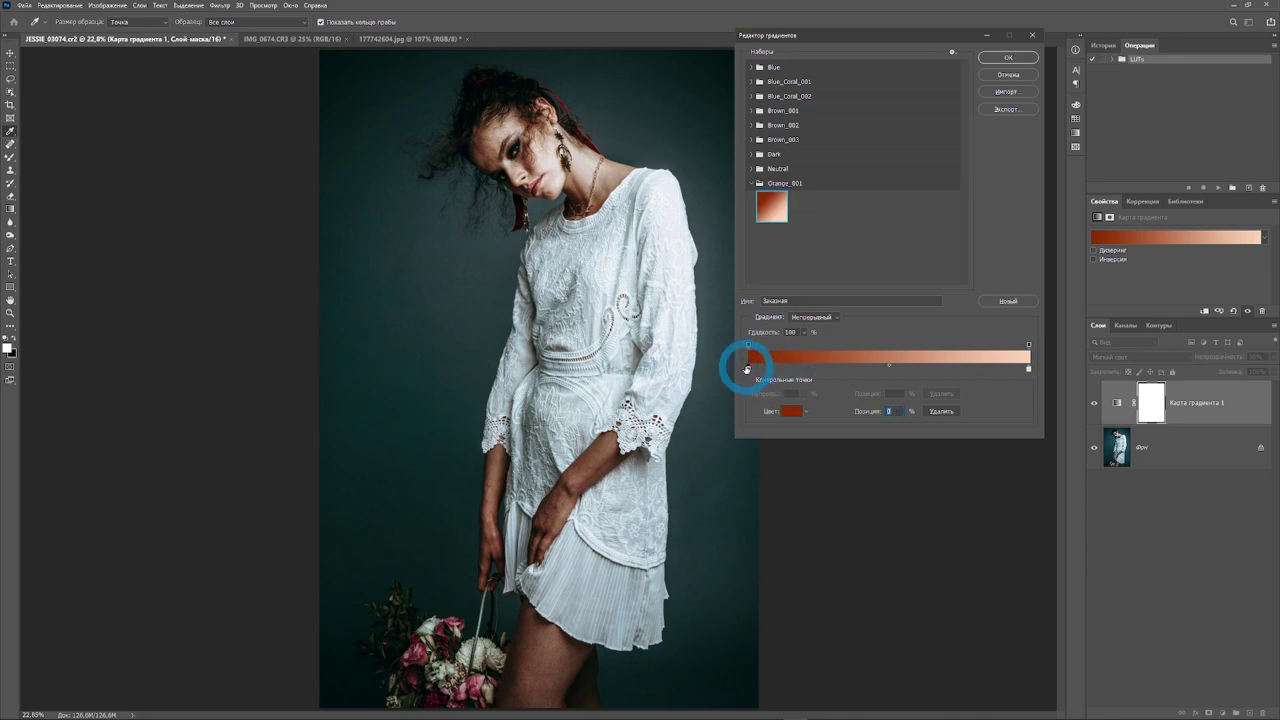
click(897, 355)
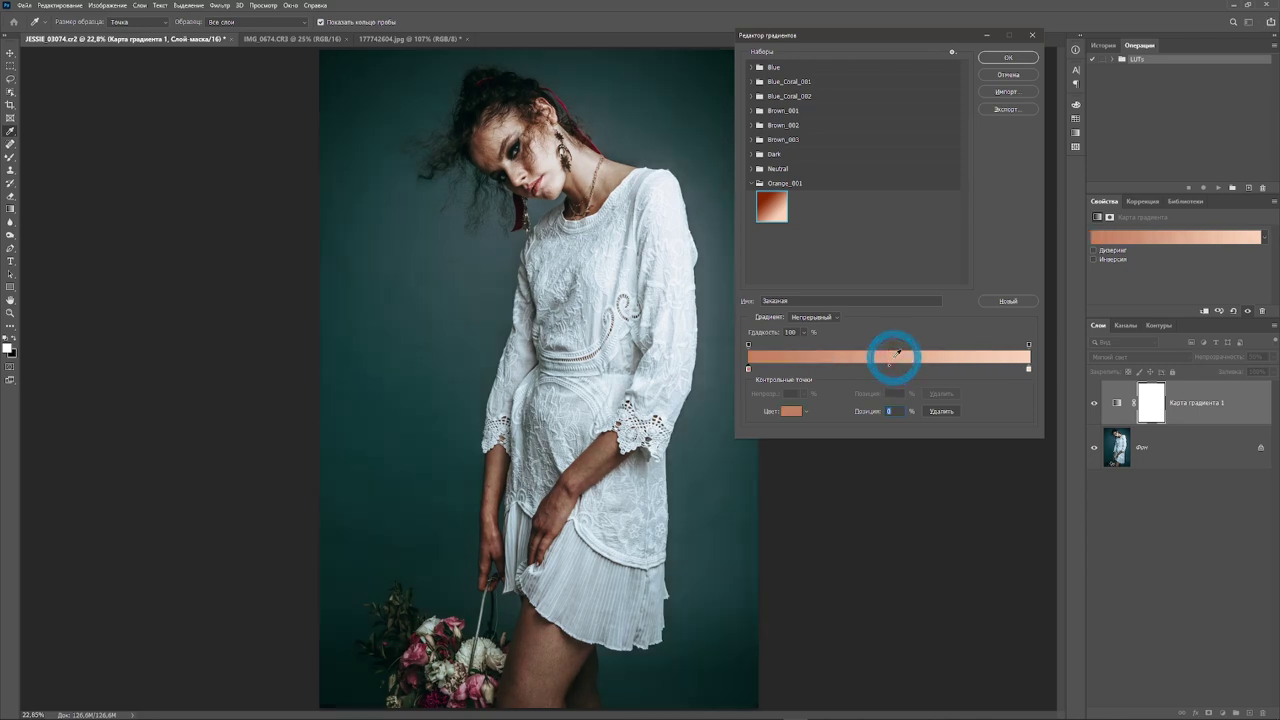
click(1016, 354)
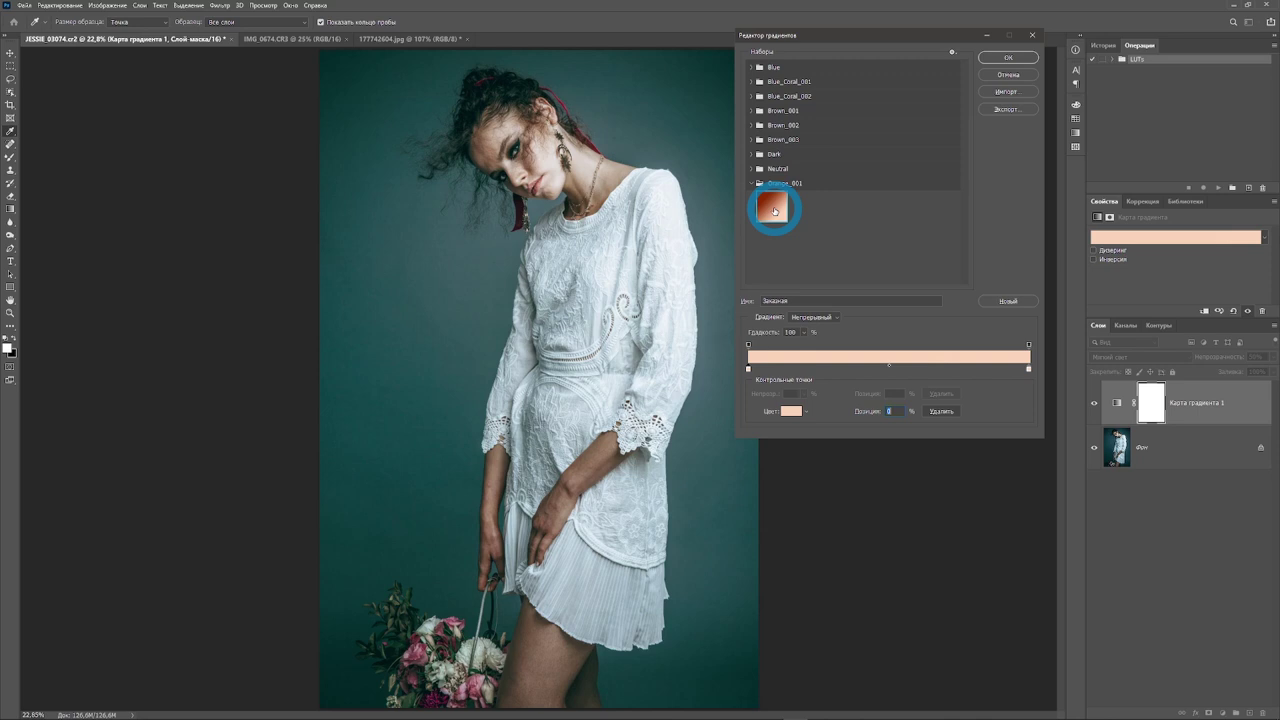
Reload Orange_001, add colour stops including 50% and 76%, and open a stop's colour picker
click(774, 211)
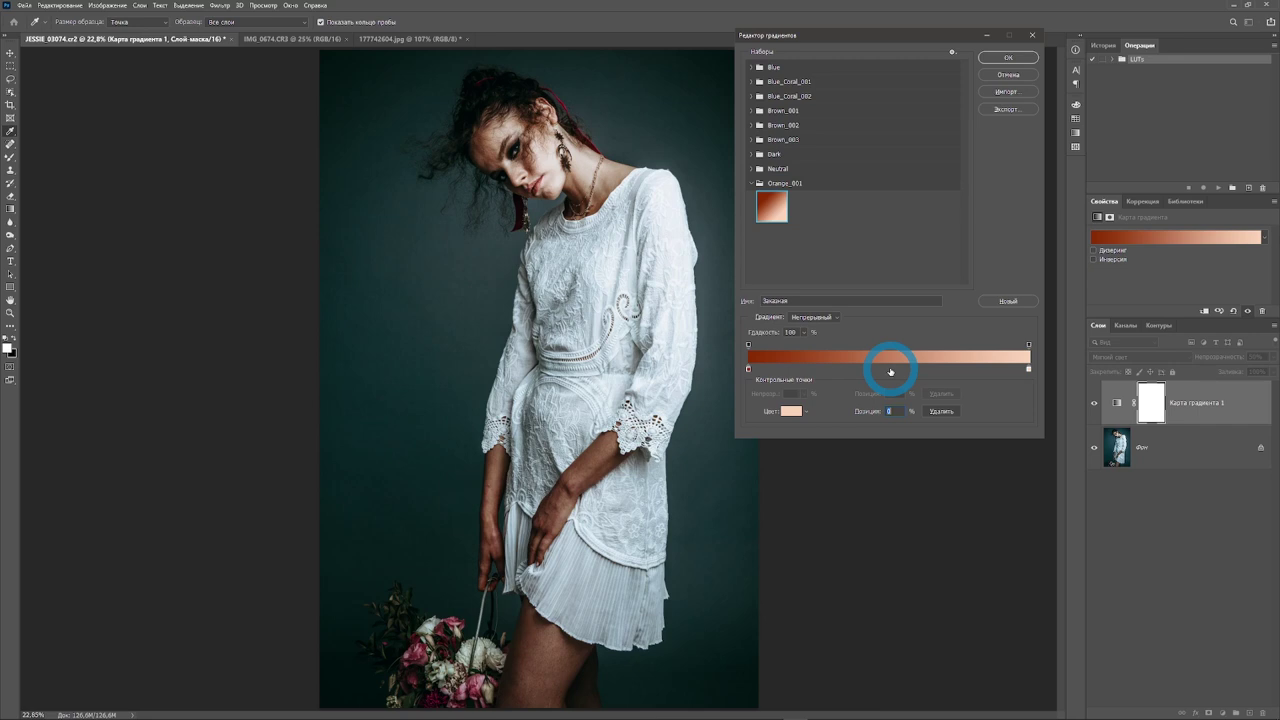
click(891, 370)
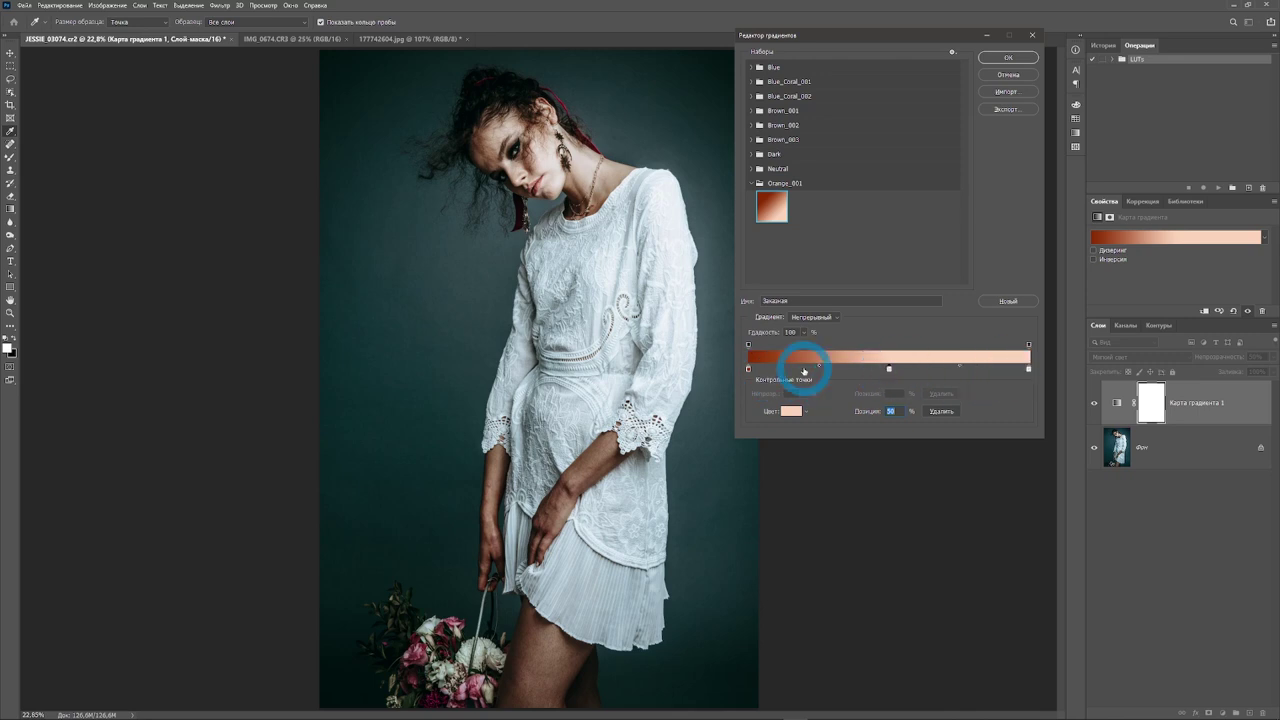
click(804, 370)
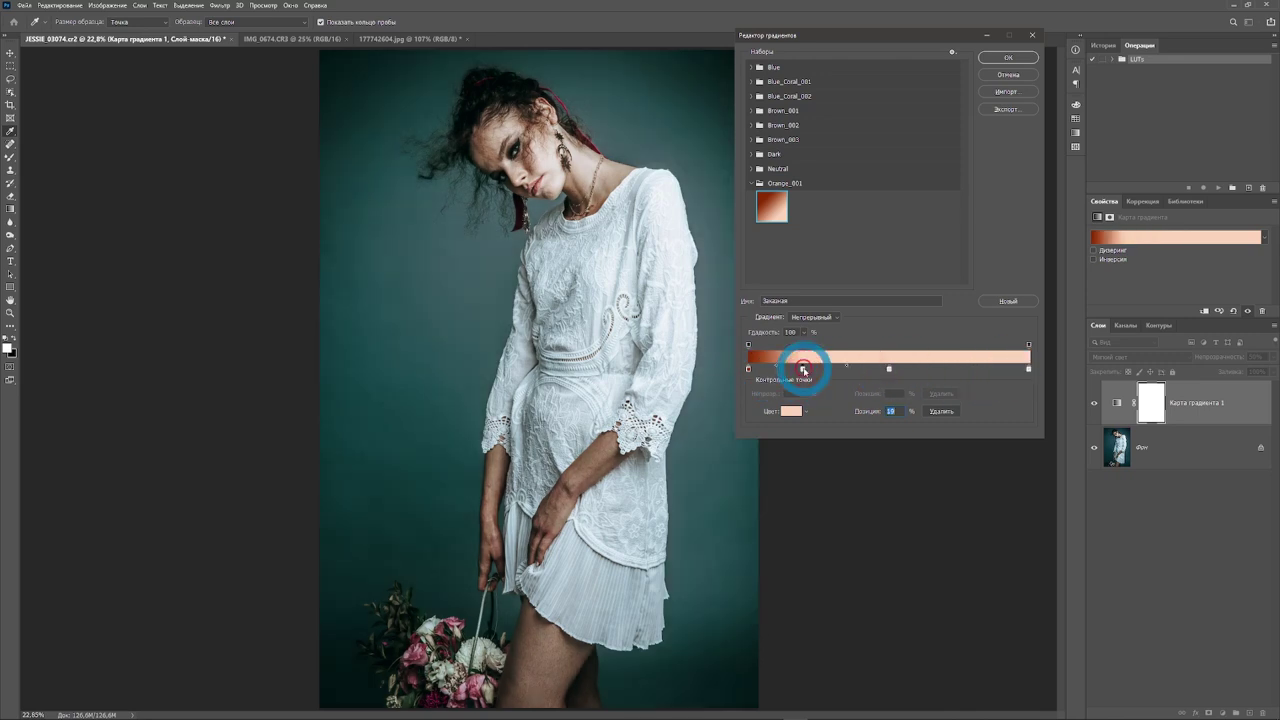
click(962, 370)
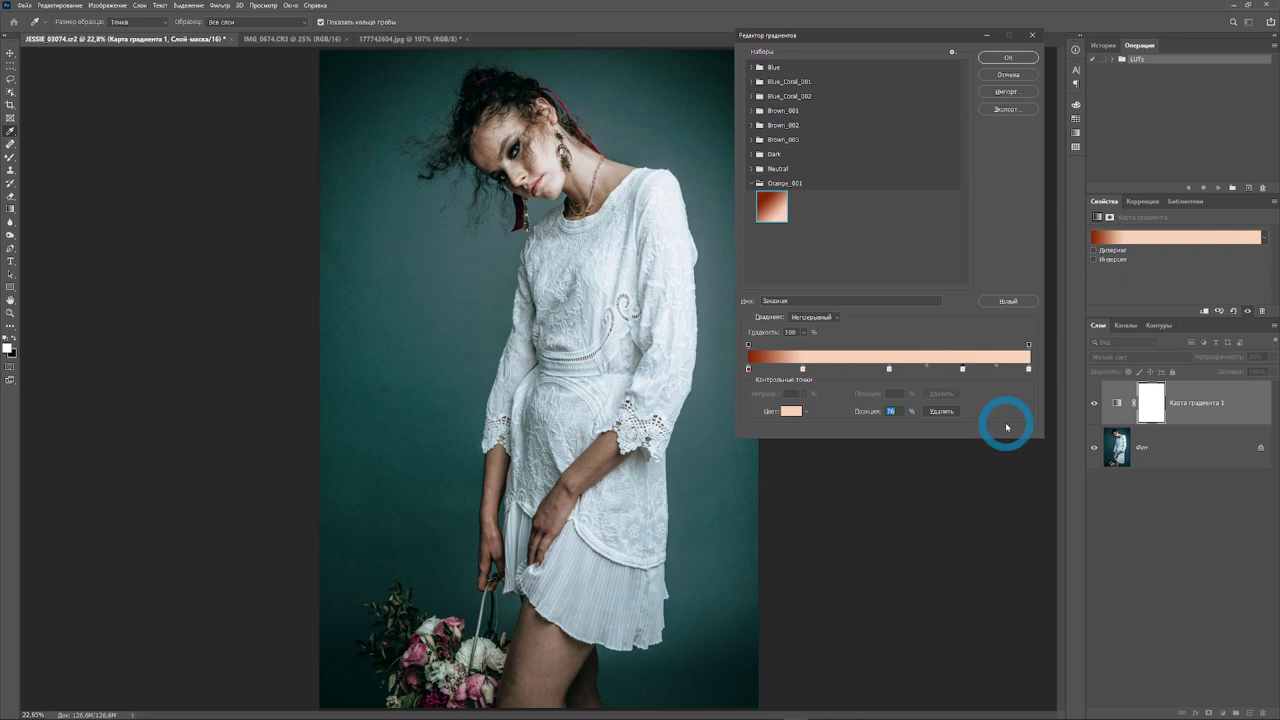
click(790, 411)
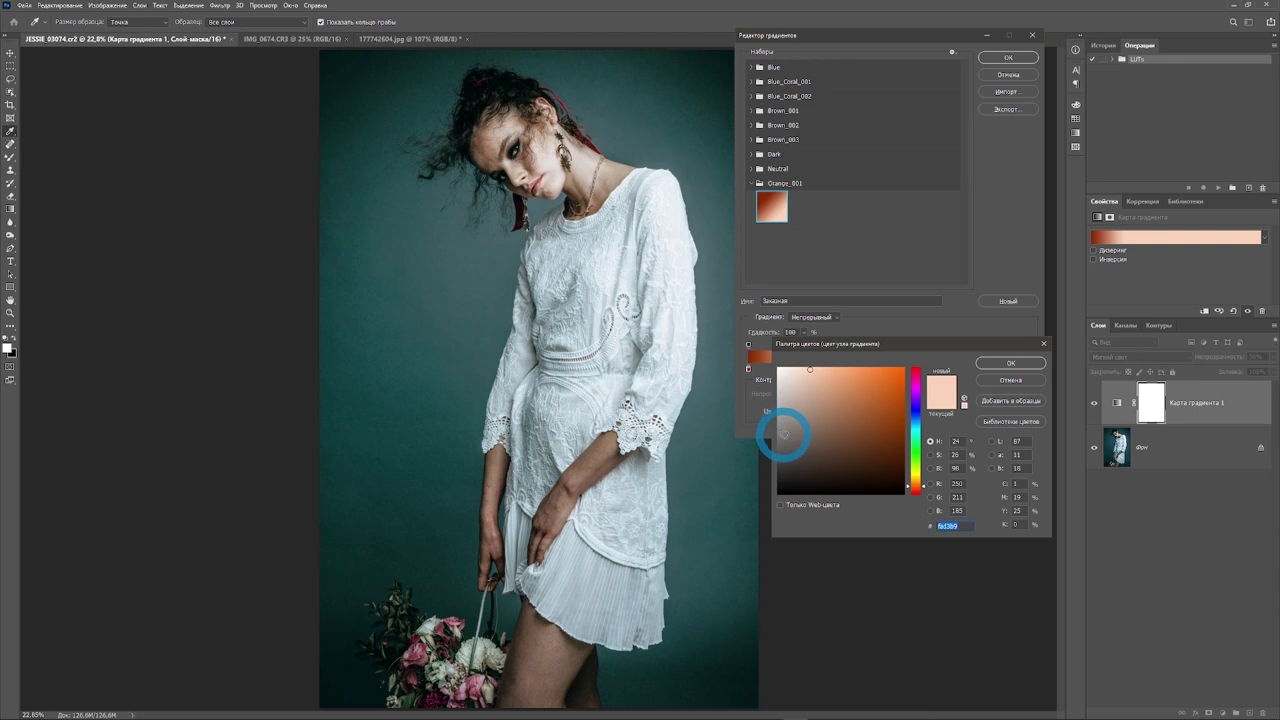
Try a grey-brown colour on one stop, then recolour the 19% stop teal
click(787, 436)
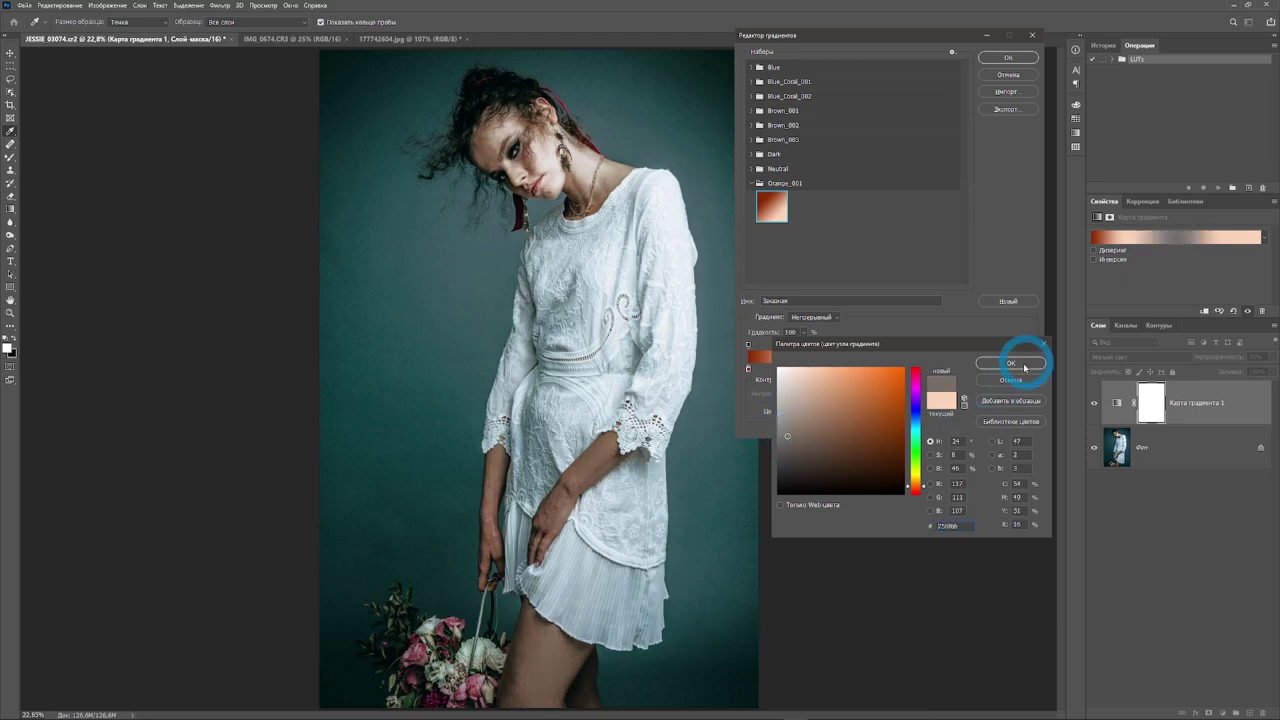
click(1020, 363)
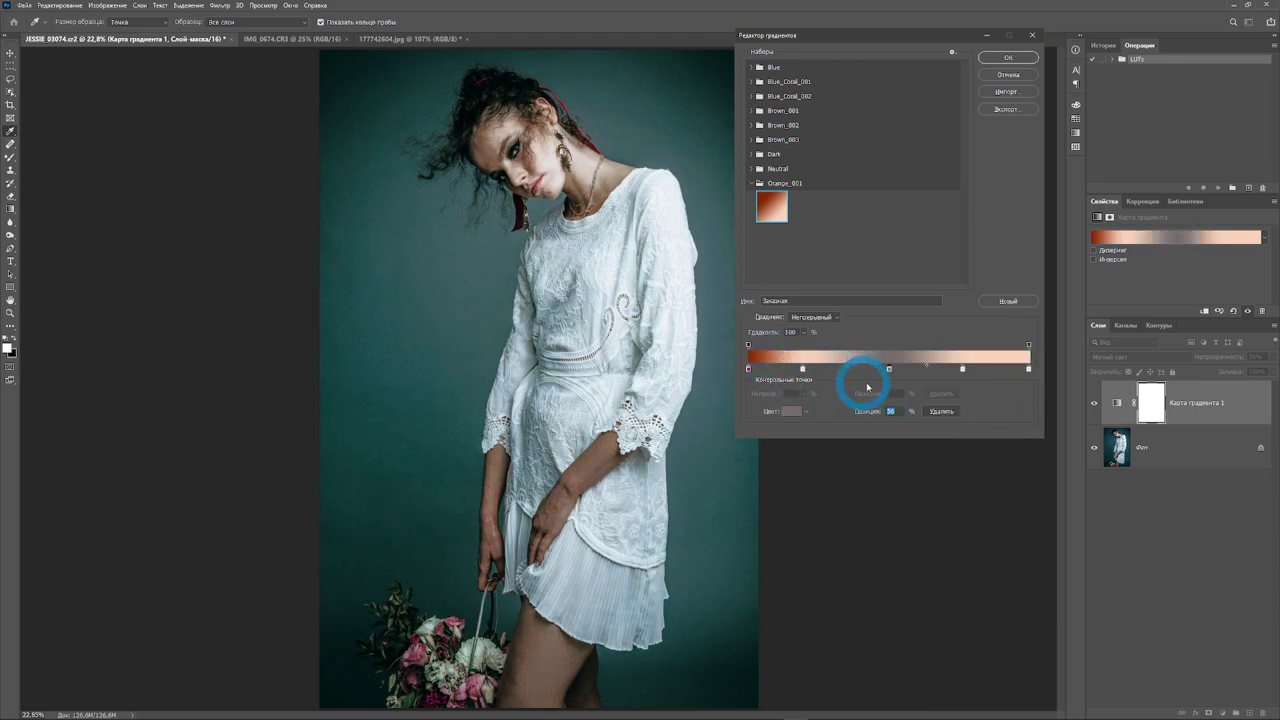
click(802, 369)
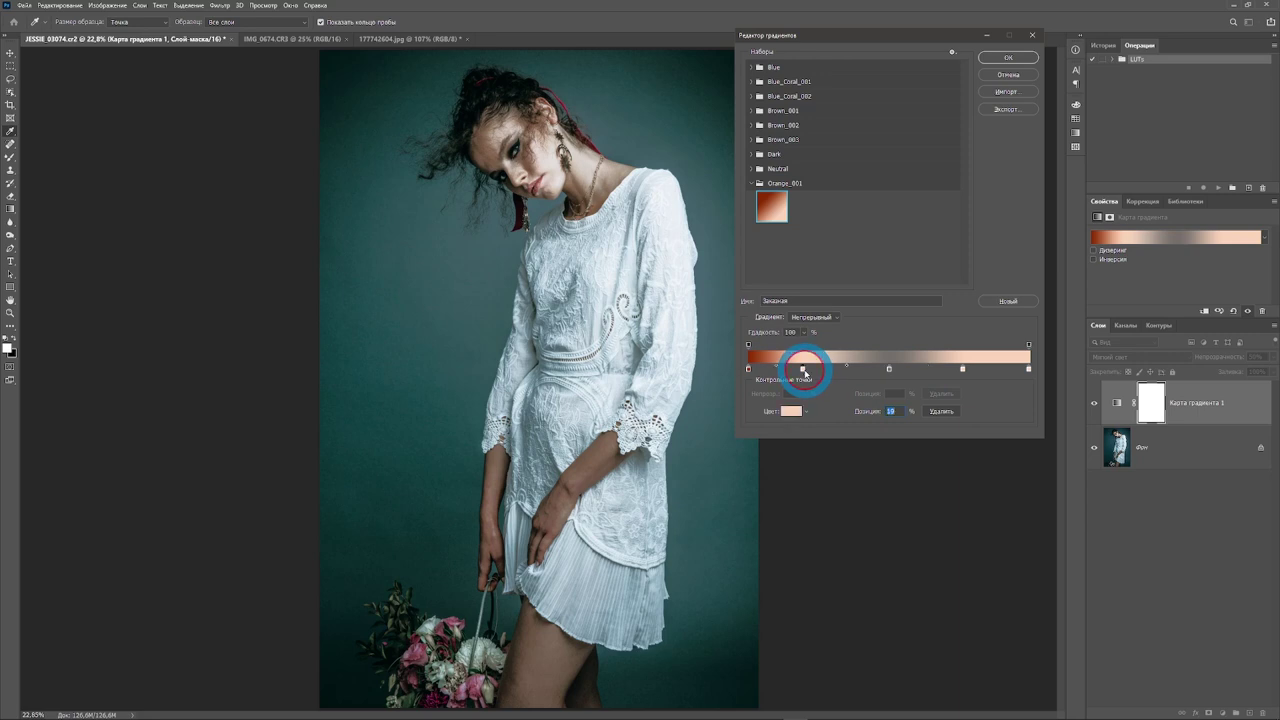
click(793, 411)
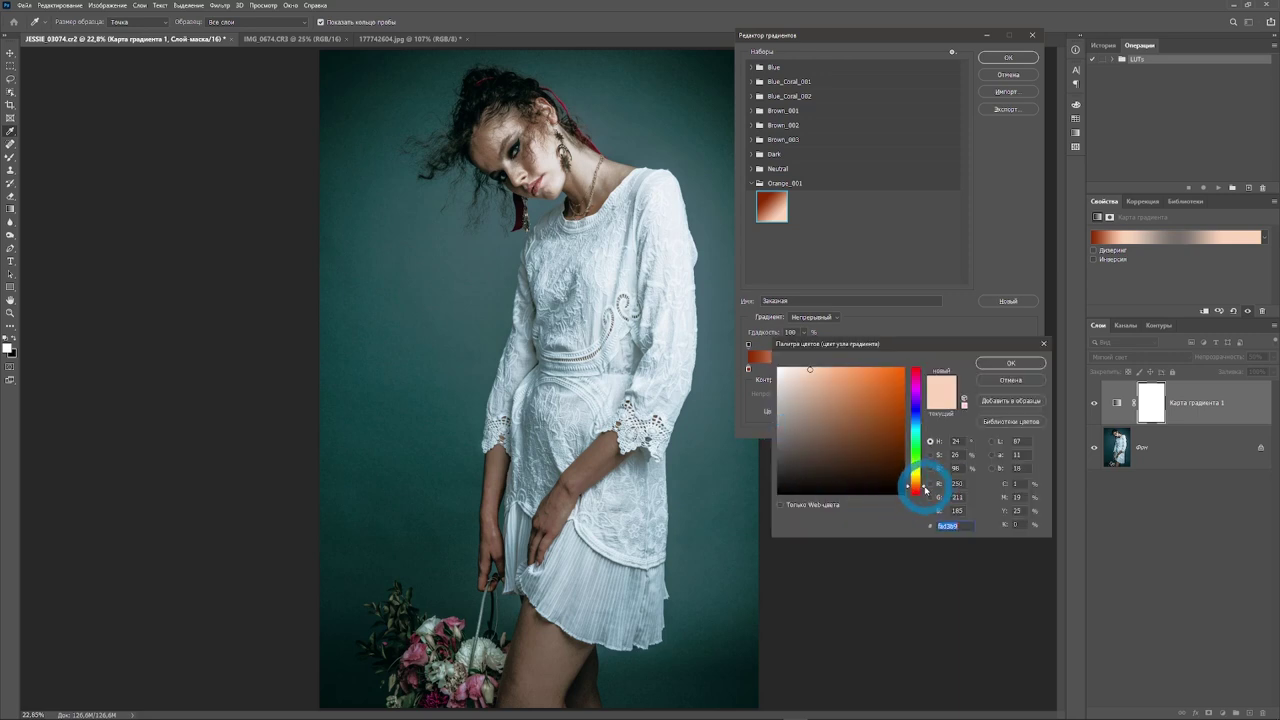
drag(918, 484, 915, 425)
click(824, 403)
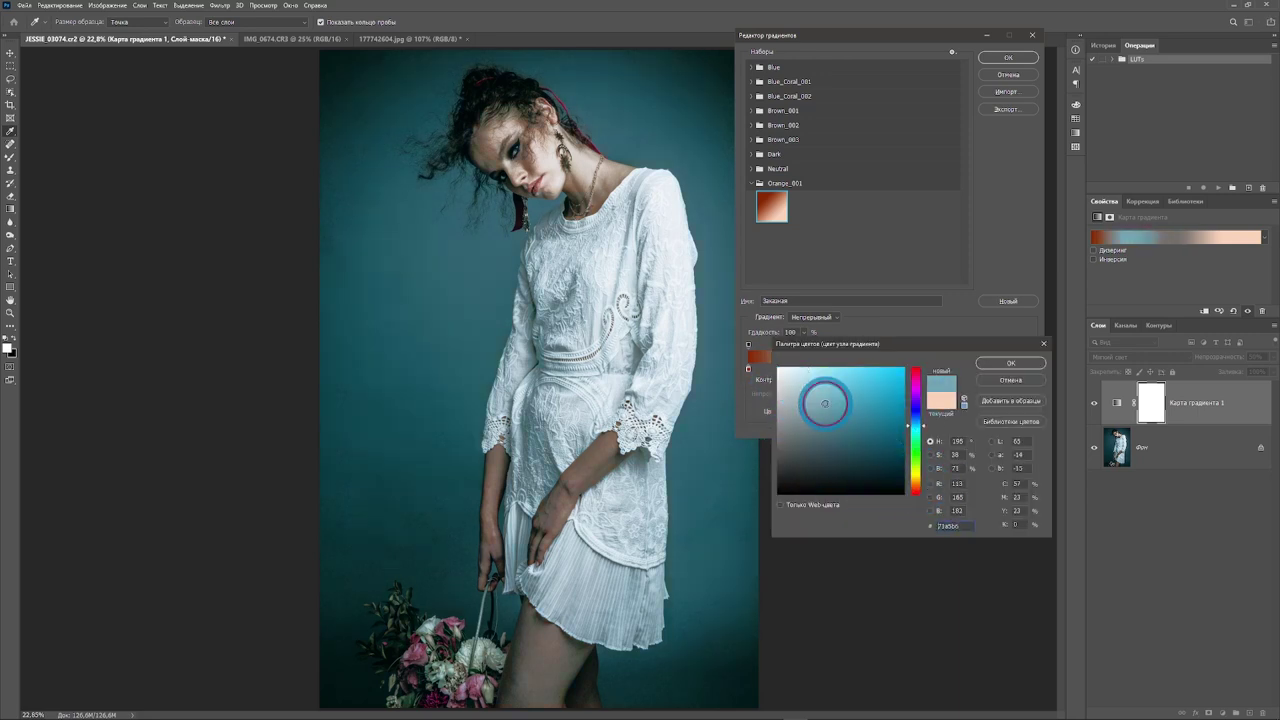
click(1012, 363)
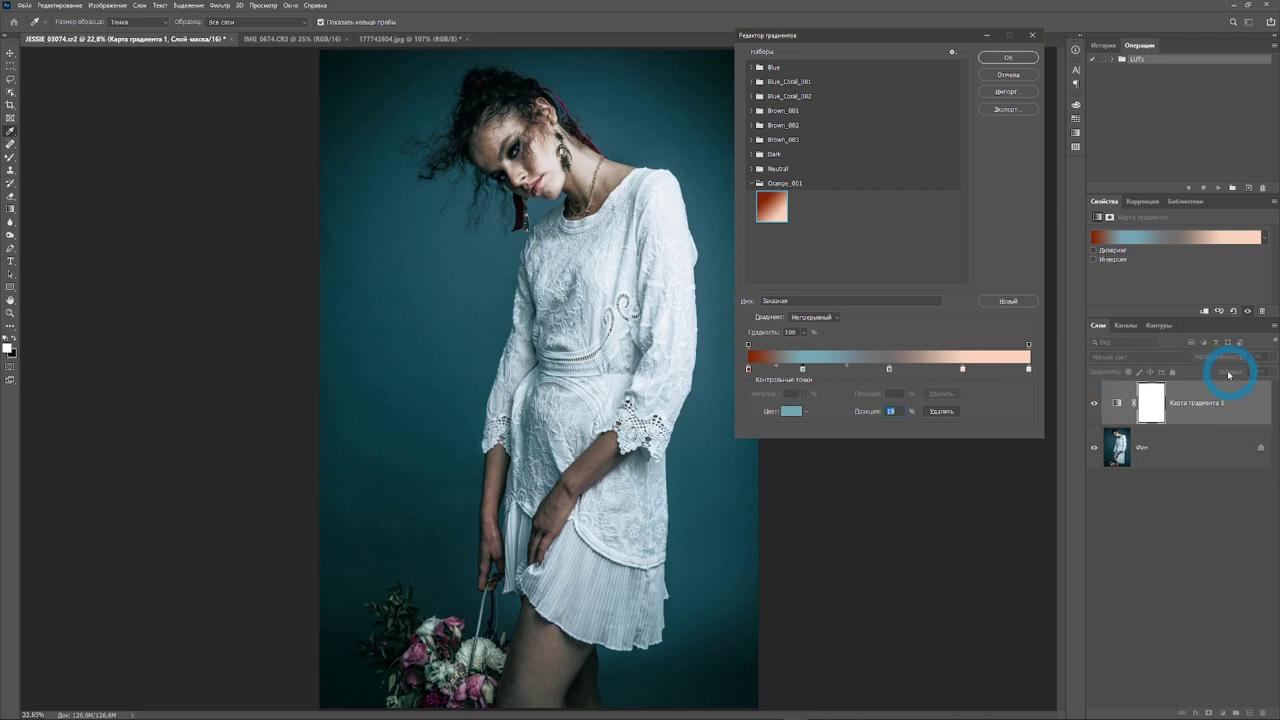
Delete the trial stops and add a new colour stop at 48% mid-gradient
key(Delete)
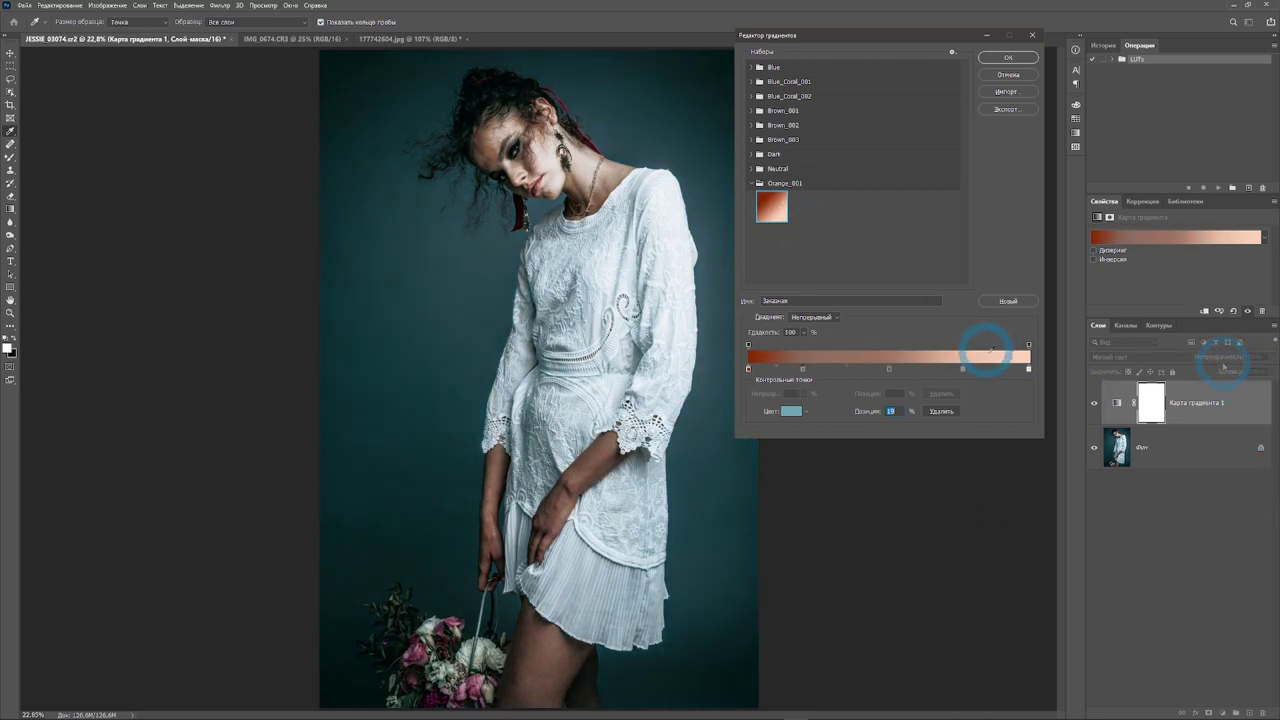
drag(889, 368, 889, 400)
drag(962, 368, 963, 400)
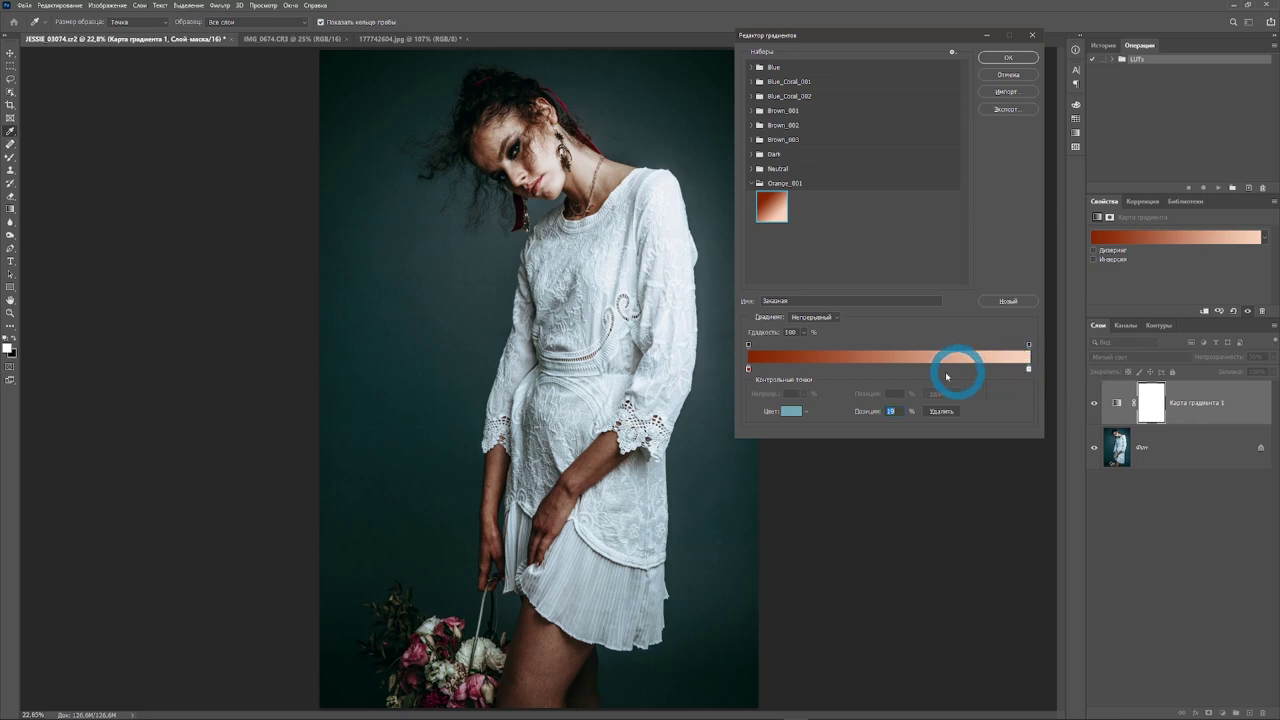
click(885, 370)
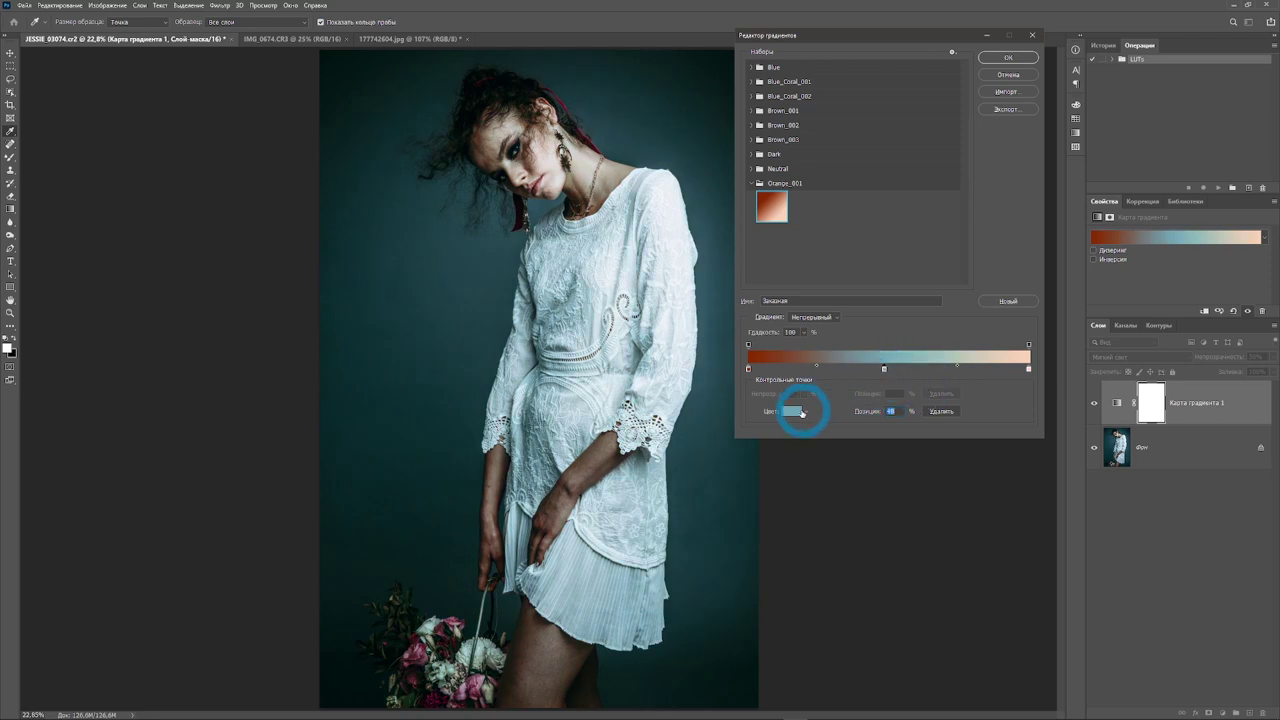
Recolour the 48% stop from teal to muted tan #e39e7d
click(790, 410)
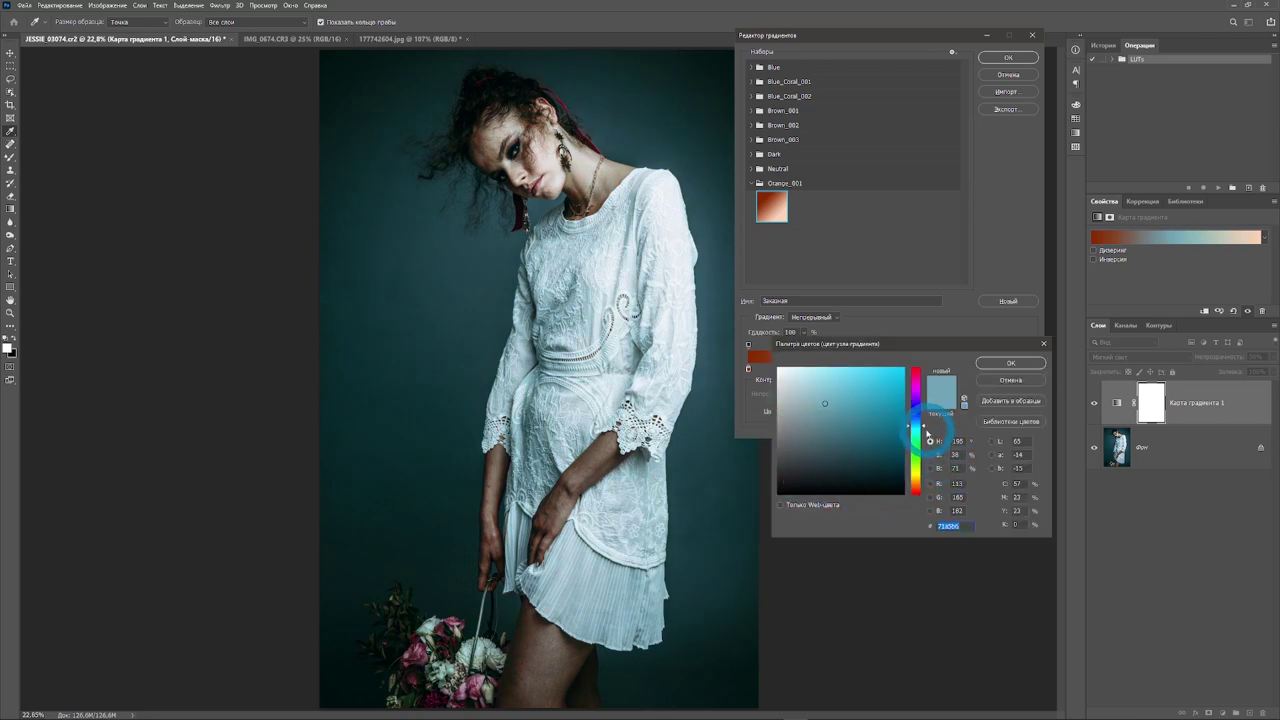
drag(913, 428, 925, 486)
click(844, 386)
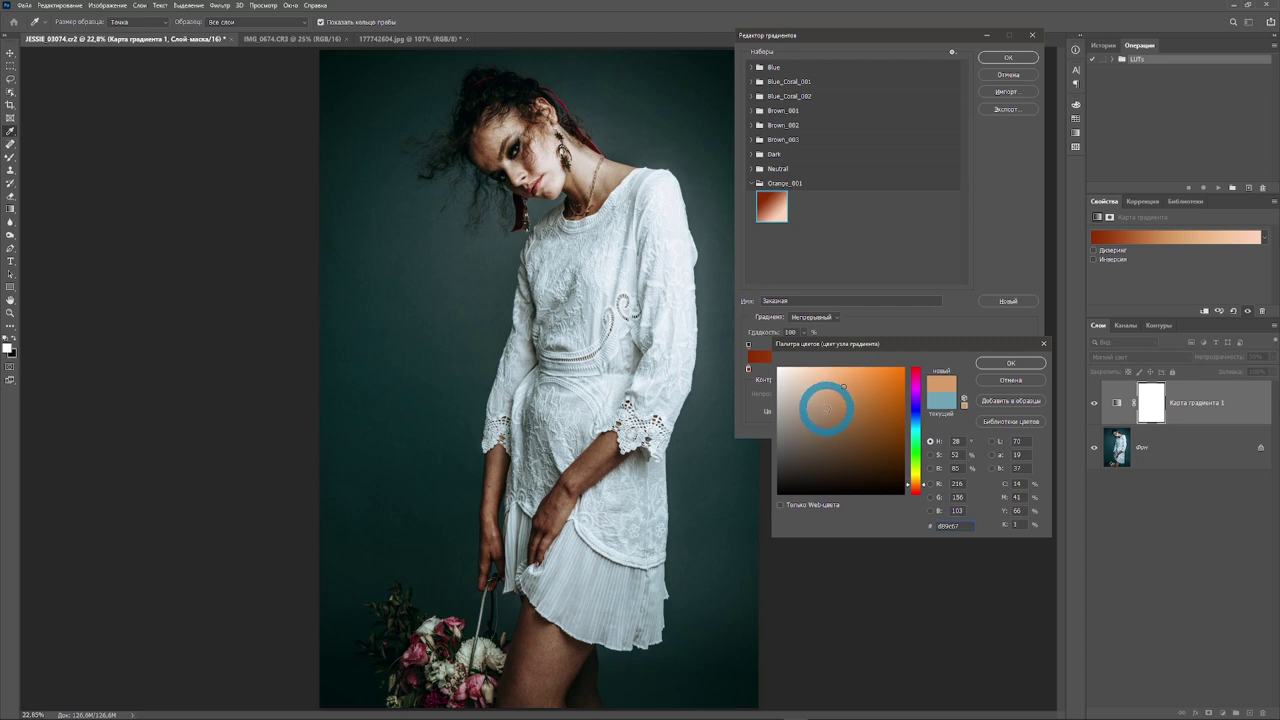
click(823, 406)
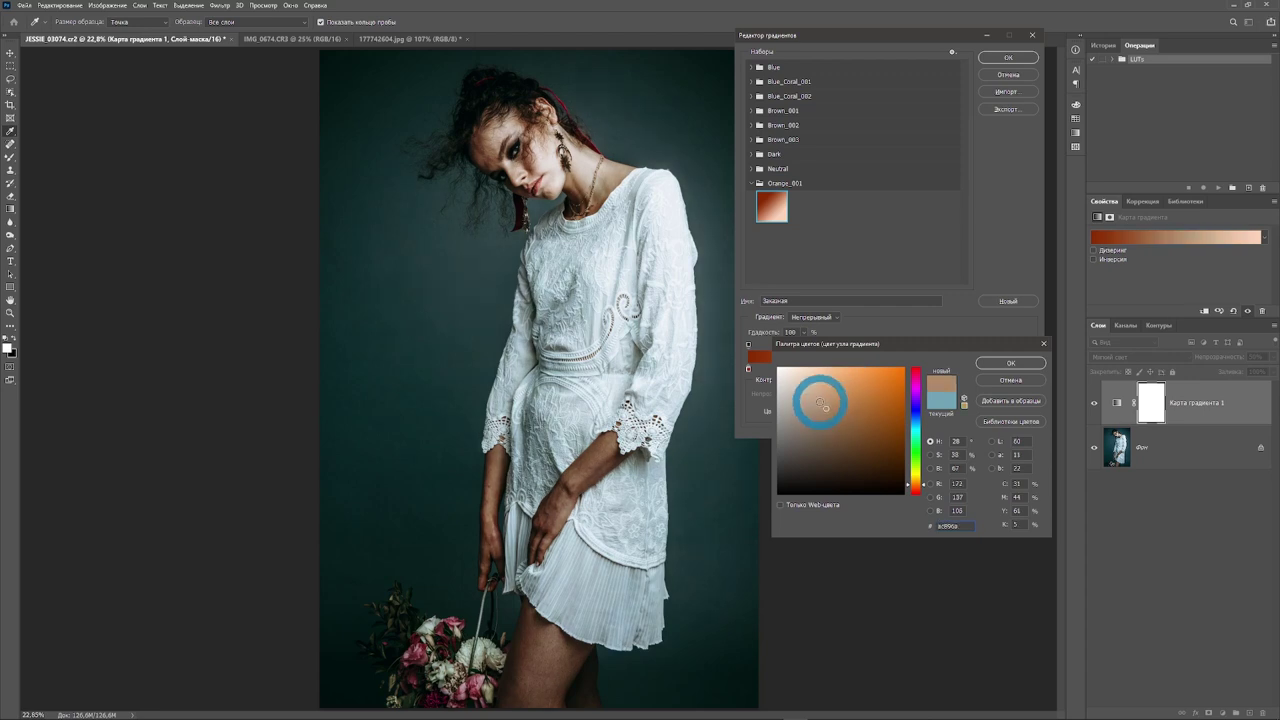
drag(820, 404, 825, 428)
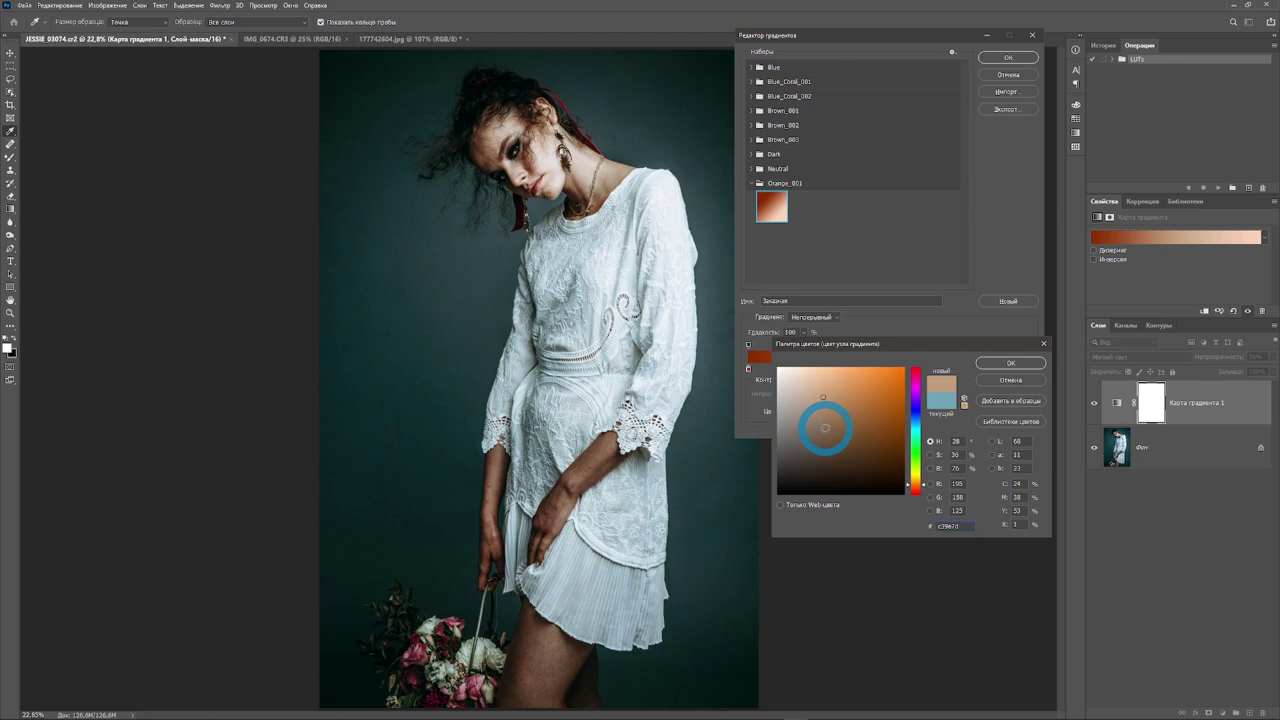
click(1019, 366)
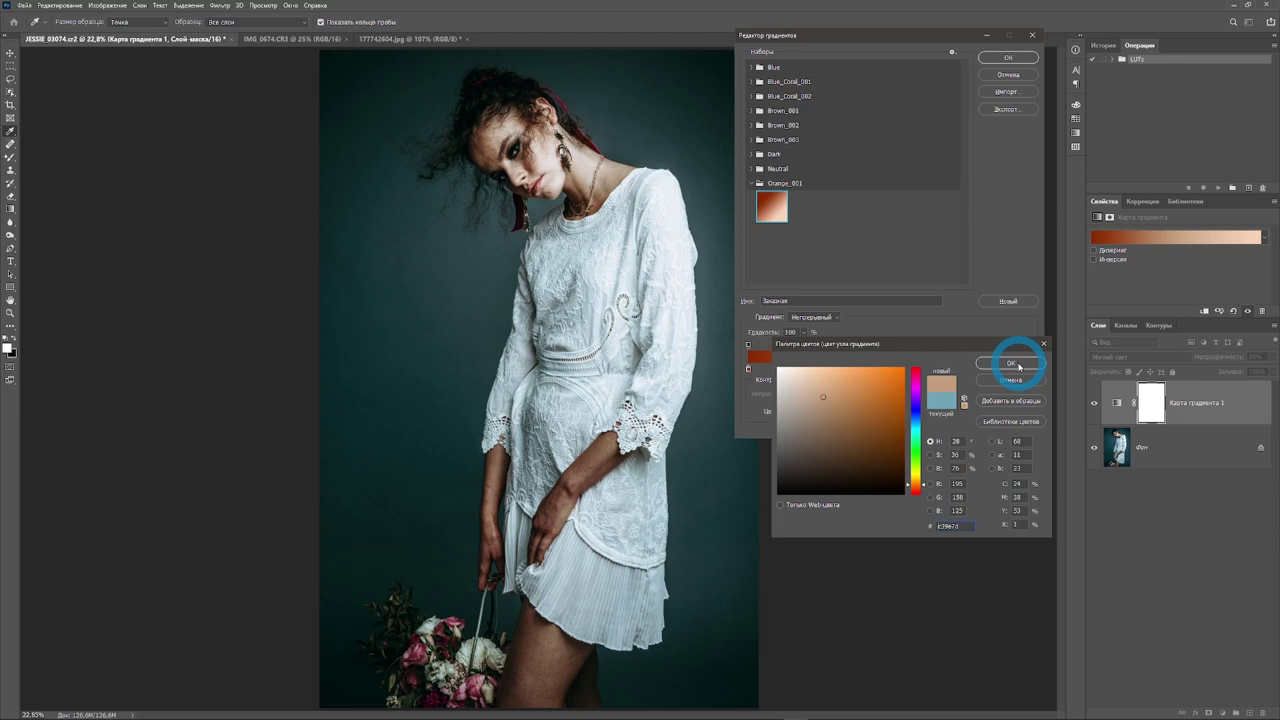
click(1011, 364)
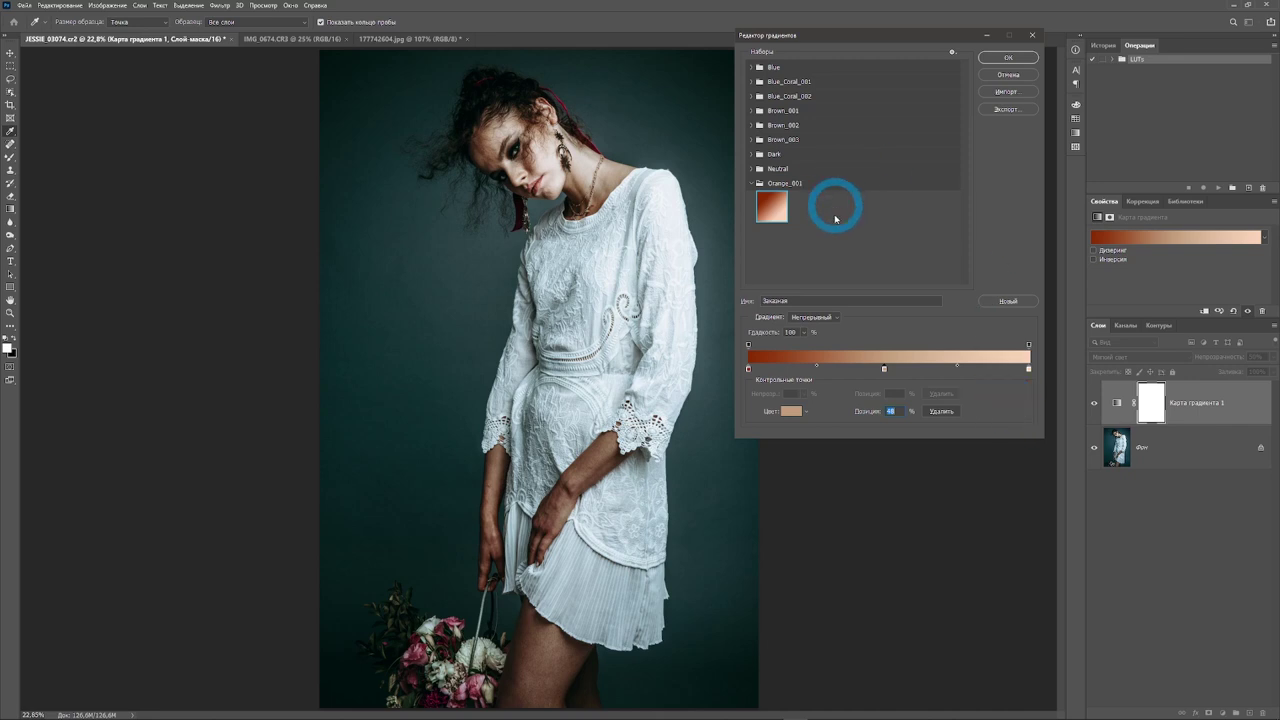
Name the gradient 002 and save it as a new preset in Orange_001
double_click(762, 300)
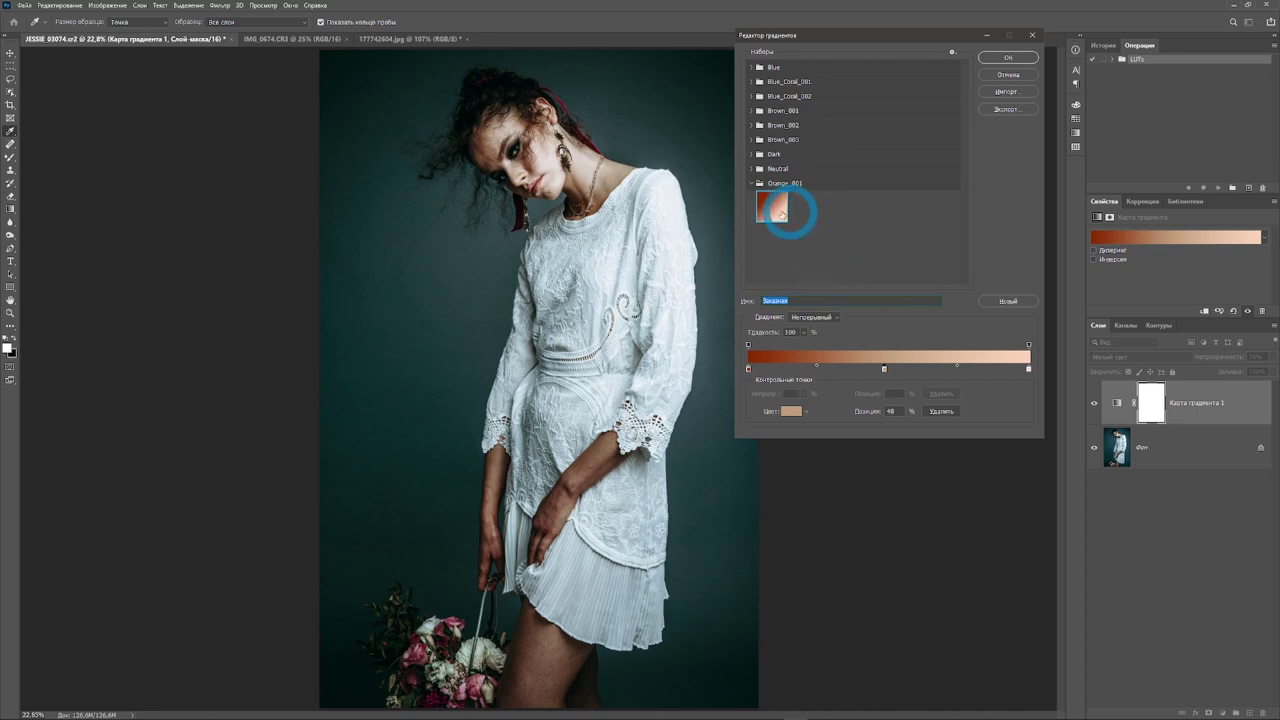
text(002)
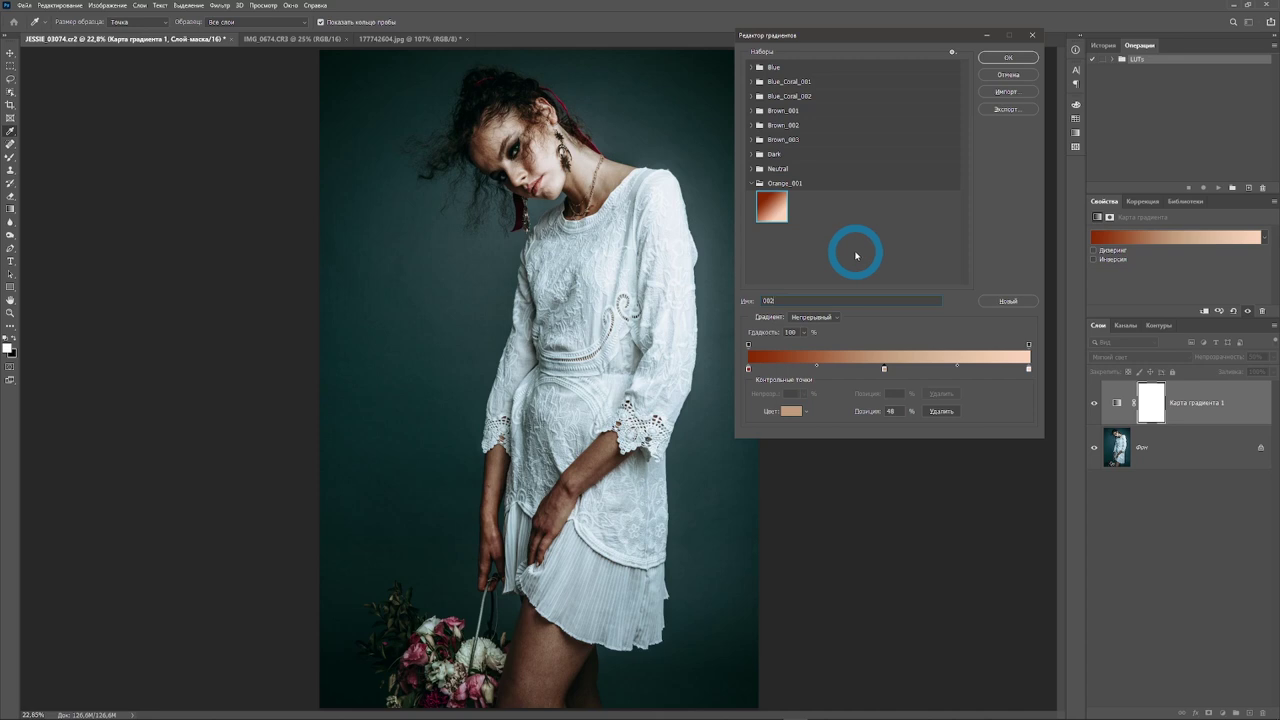
click(1009, 304)
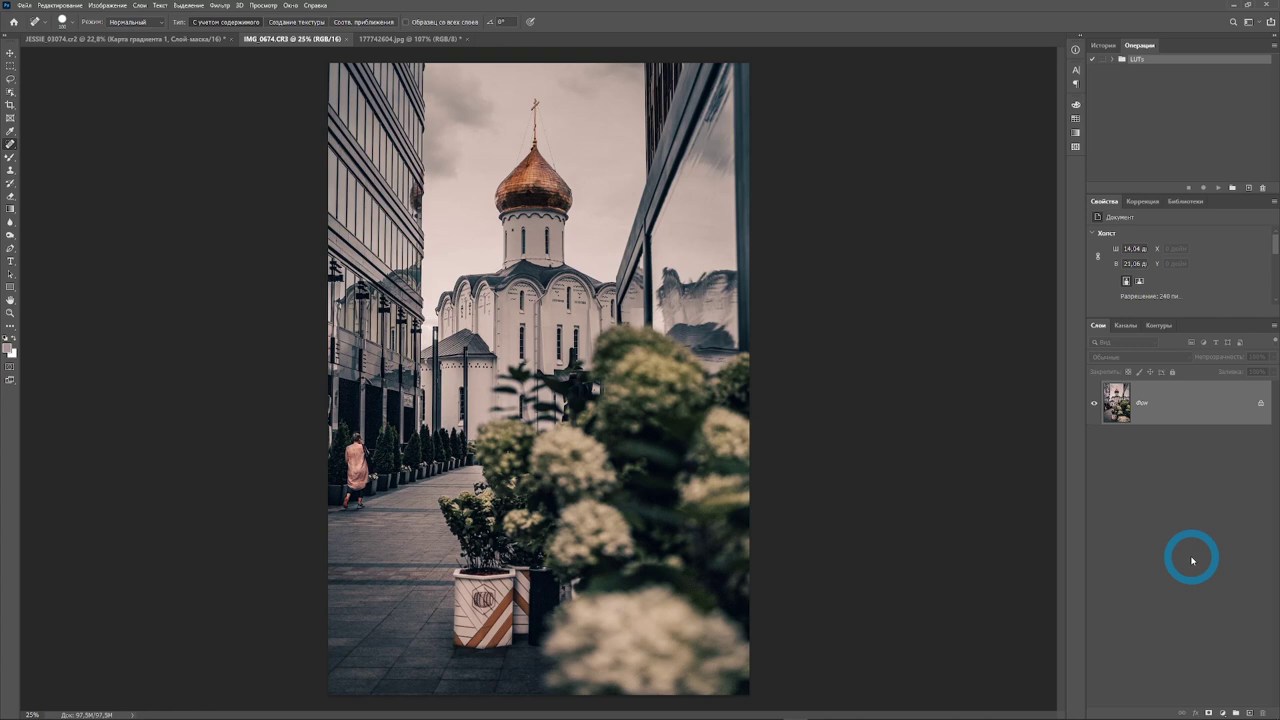
Add a Gradient Map layer using the Dark group's black-to-peach gradient (Dark 002)
click(1223, 712)
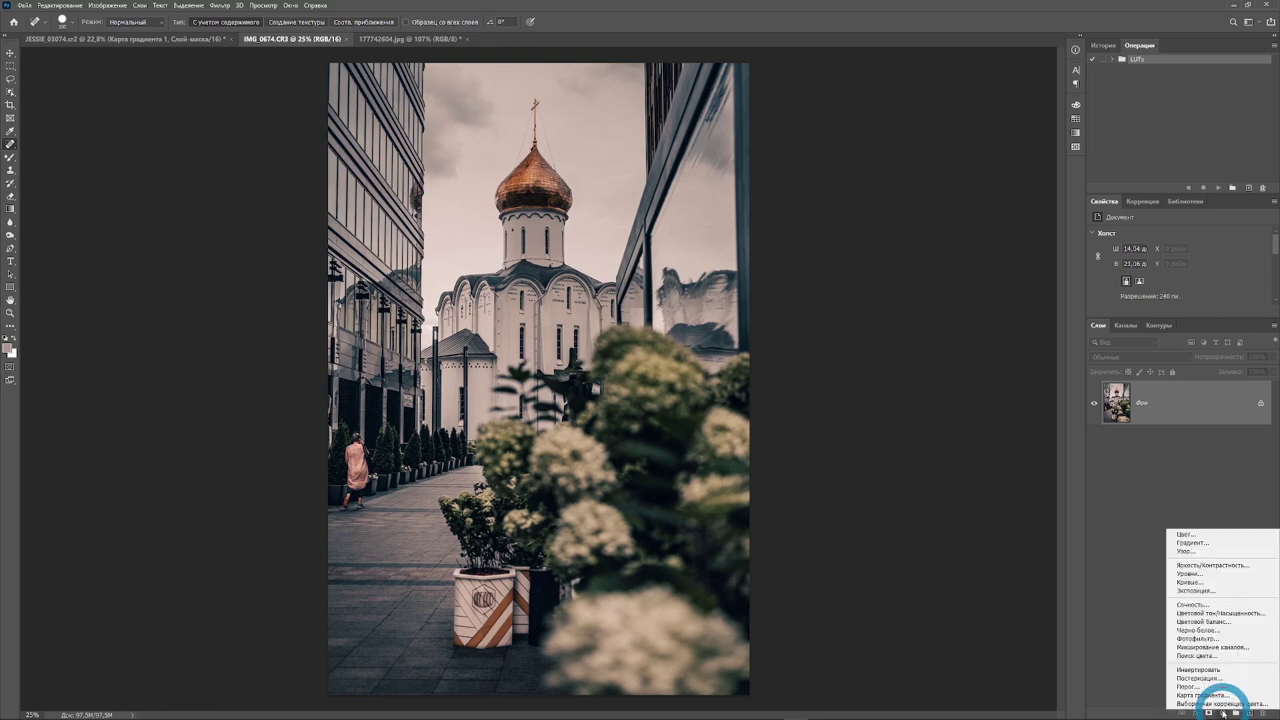
click(1212, 694)
click(1135, 238)
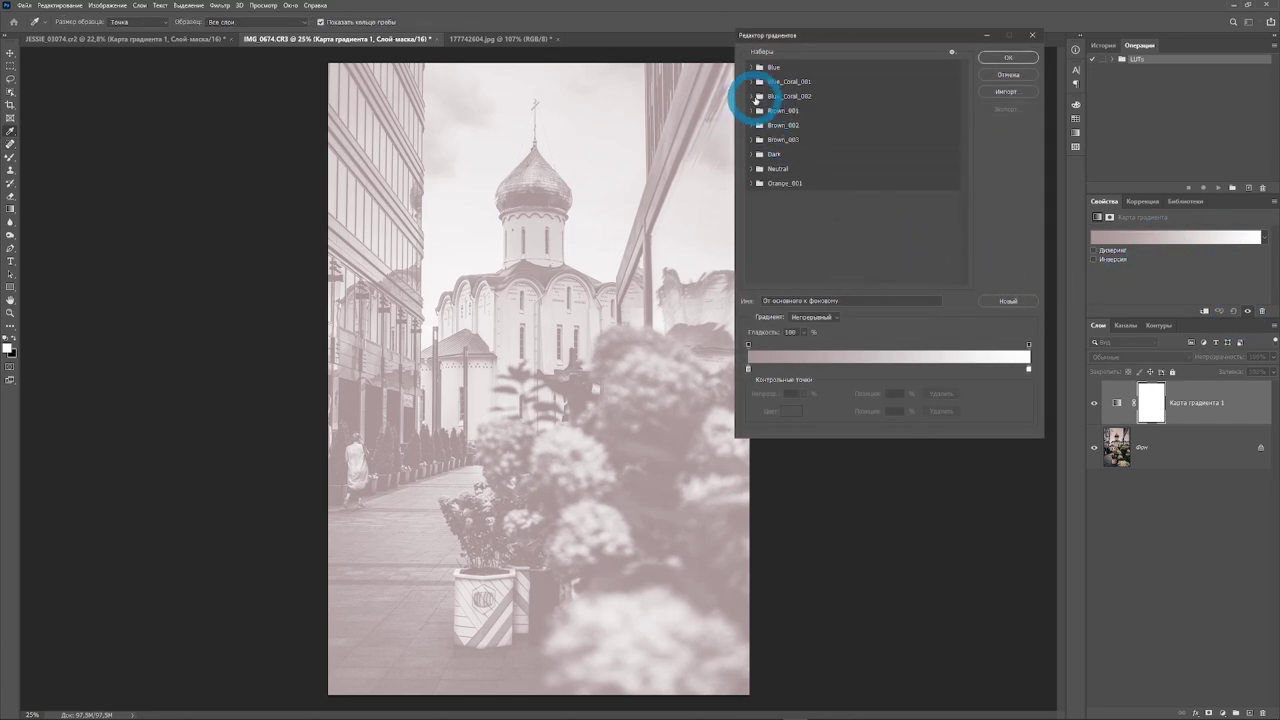
click(752, 154)
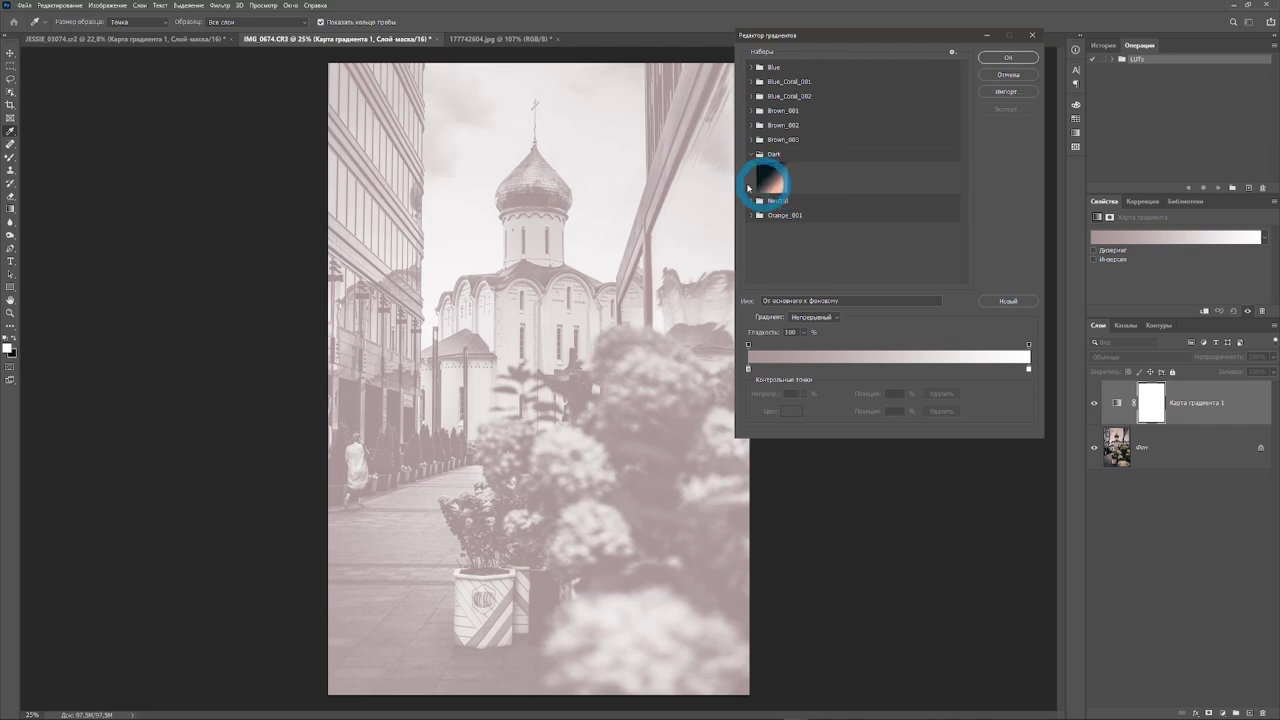
click(778, 183)
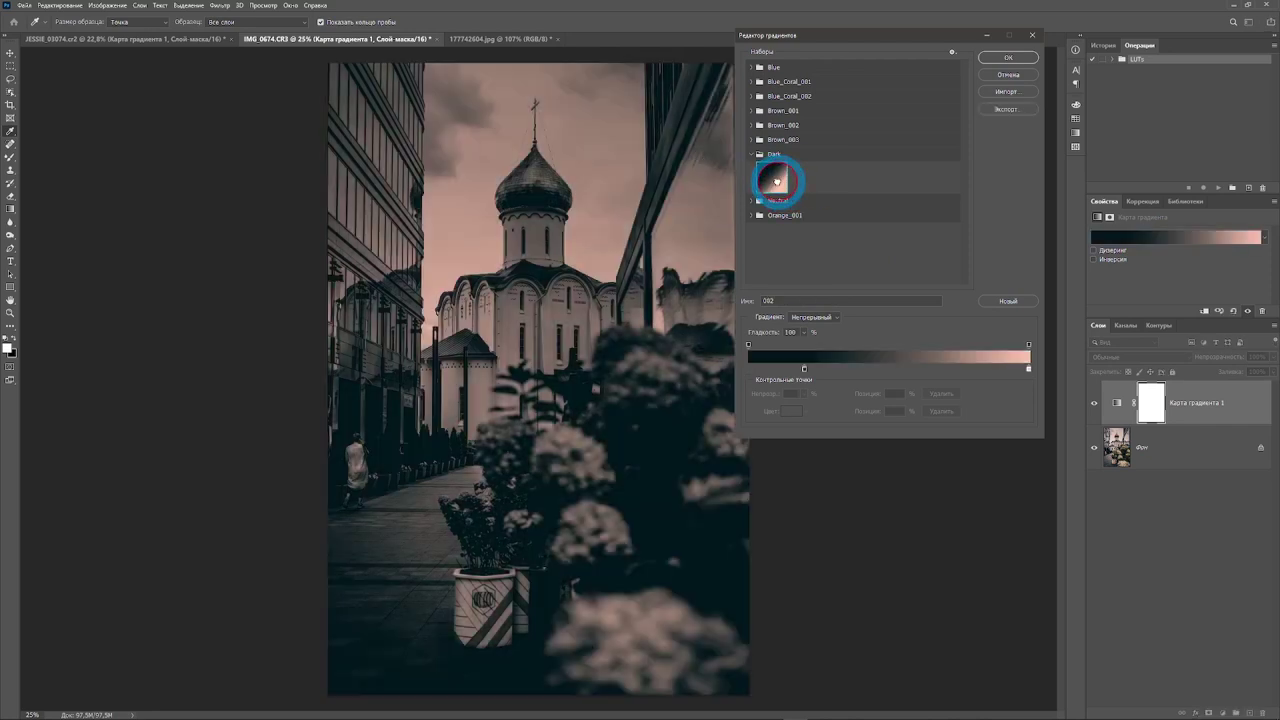
click(1010, 57)
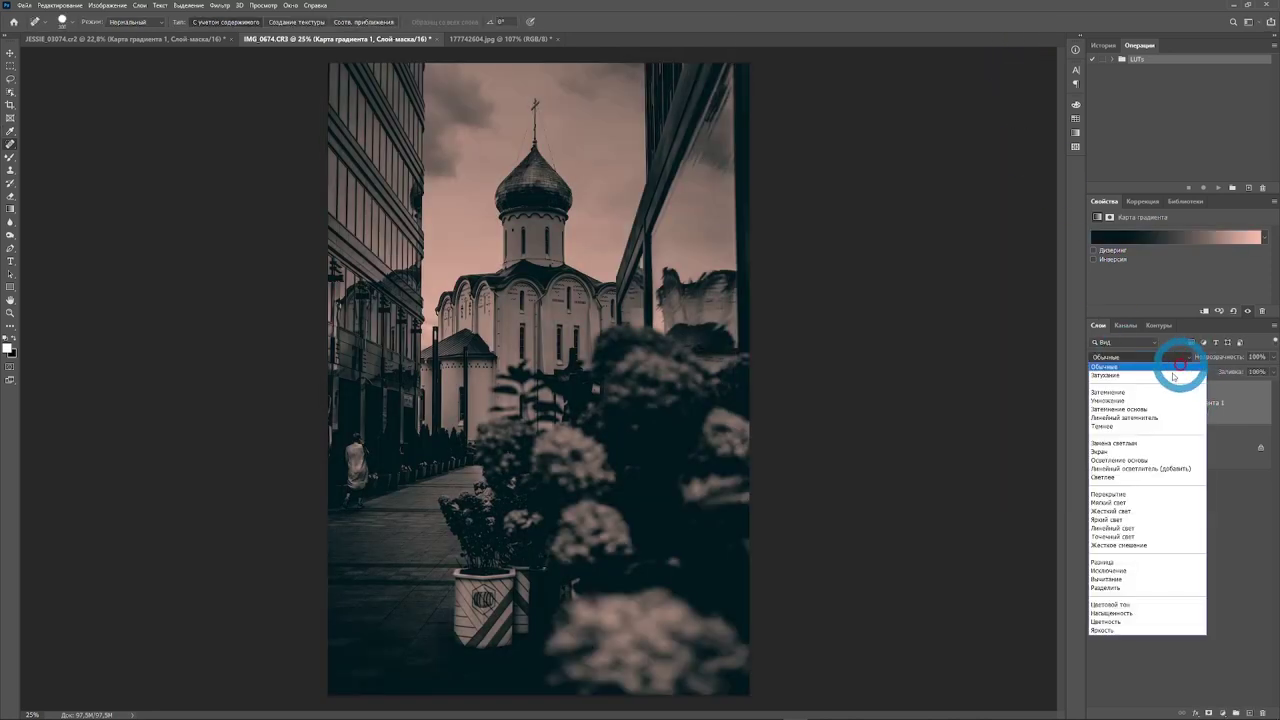
Set the Gradient Map layer to Soft Light blending at 20% opacity
click(1131, 503)
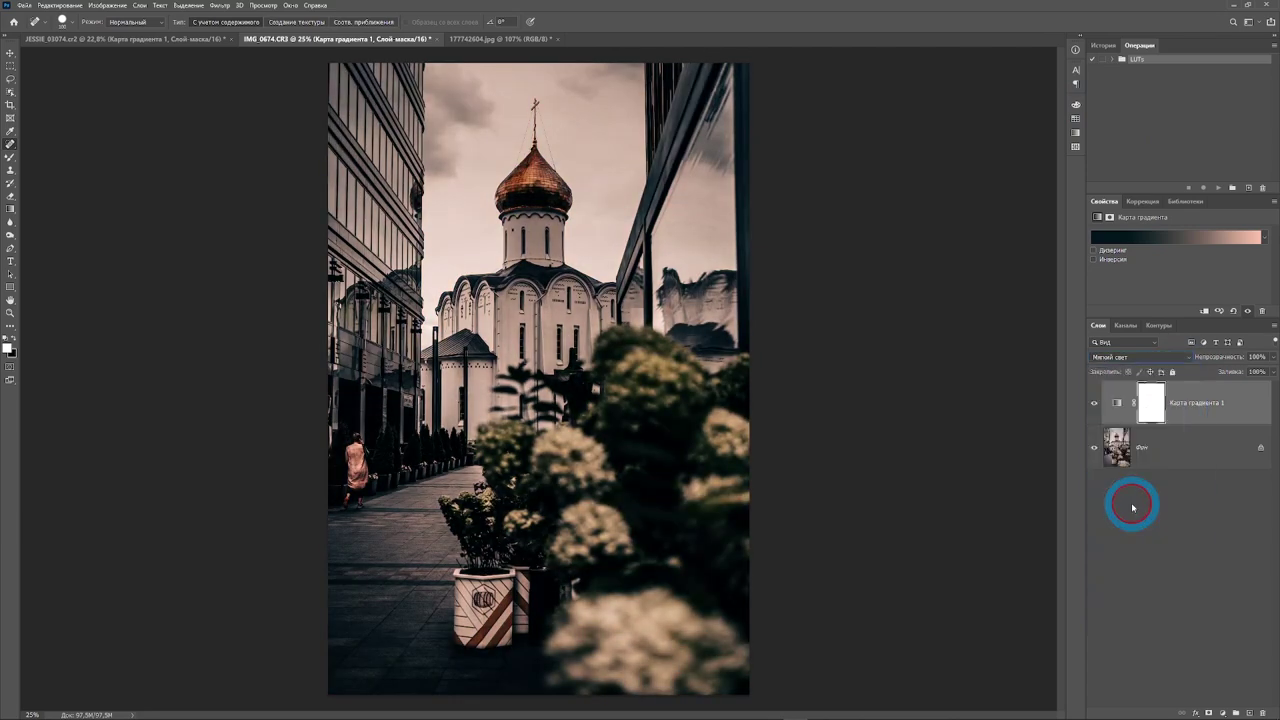
drag(1229, 356, 857, 360)
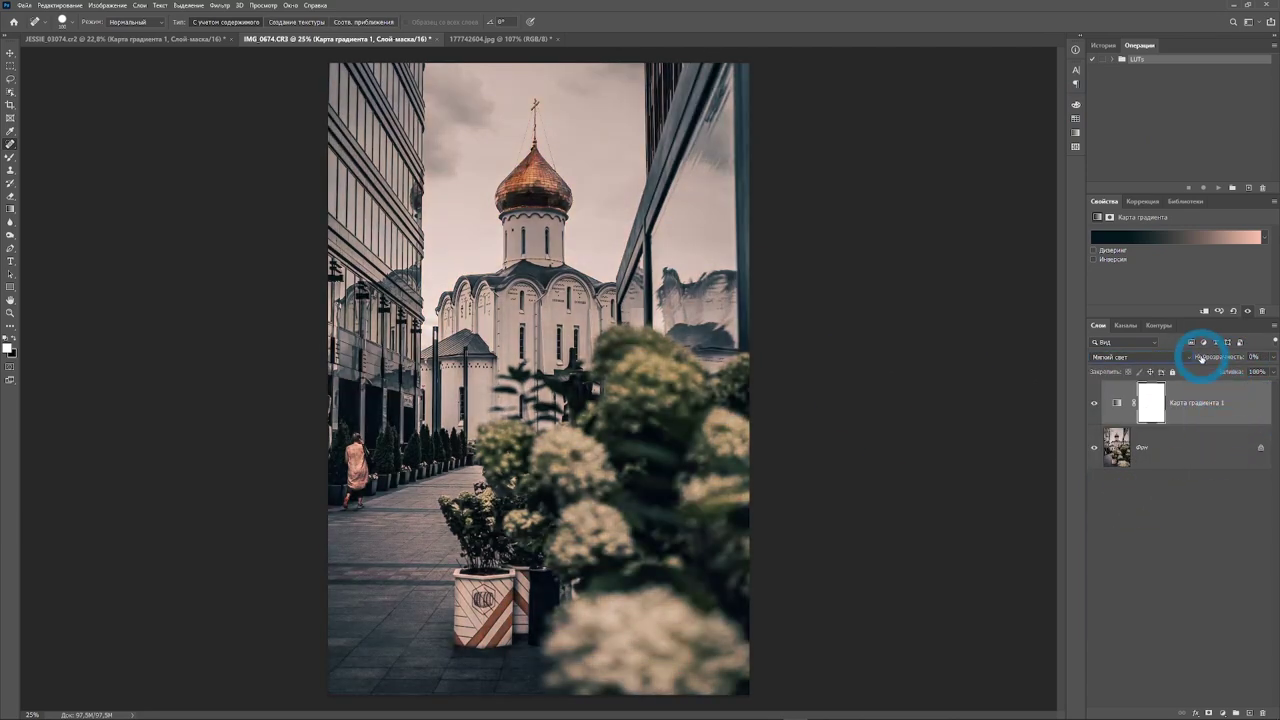
drag(1200, 357, 1213, 358)
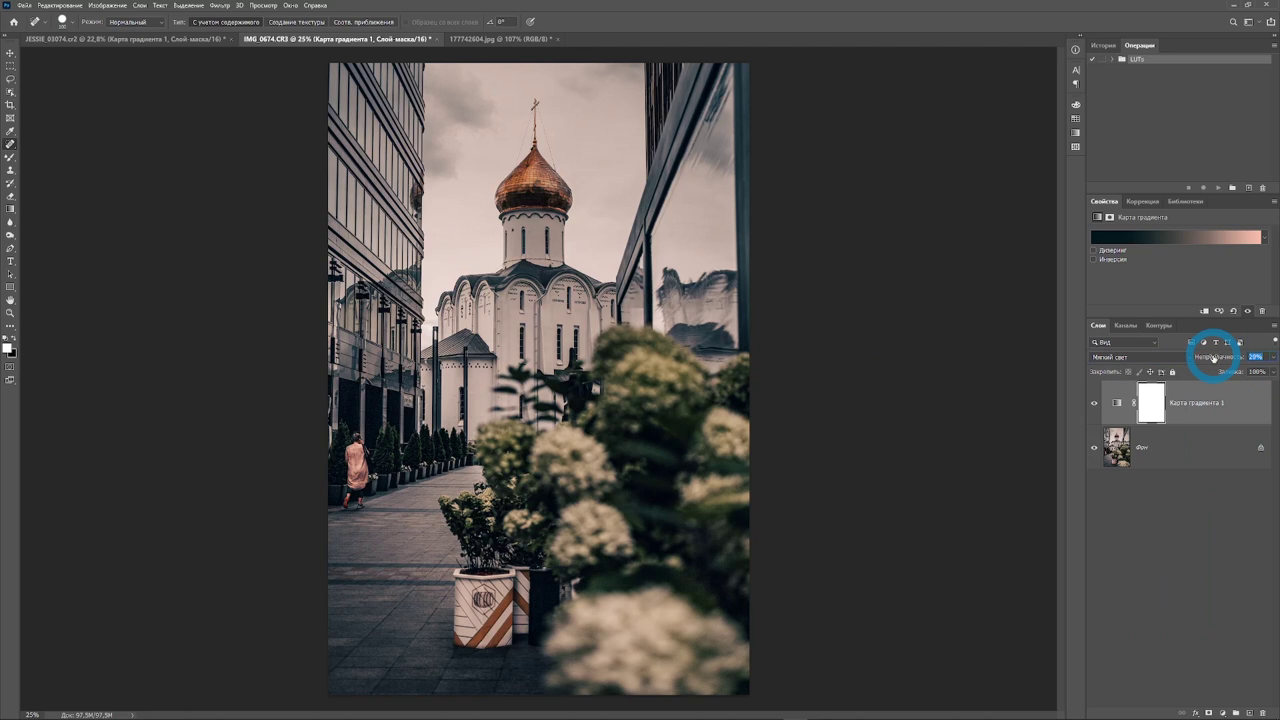
drag(1213, 357, 1214, 357)
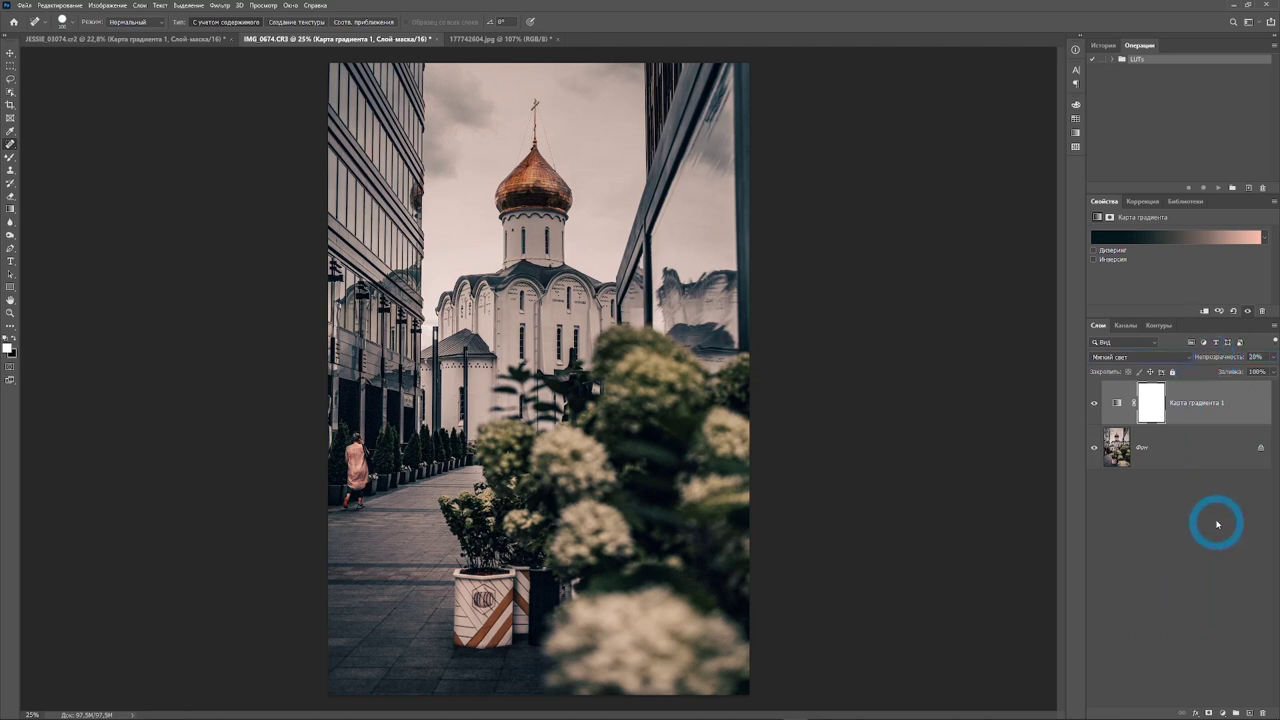
Toggle the Gradient Map layer's visibility to compare before and after
click(1096, 406)
click(1096, 406)
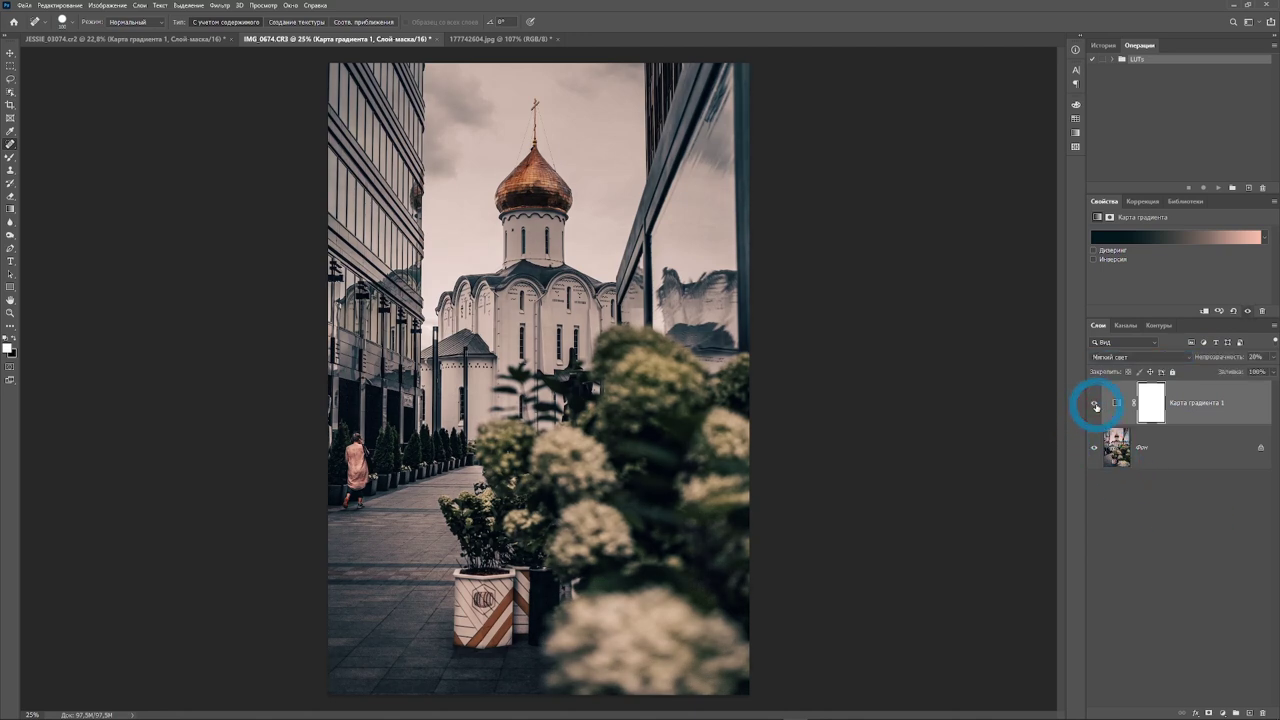
click(1096, 406)
click(1096, 406)
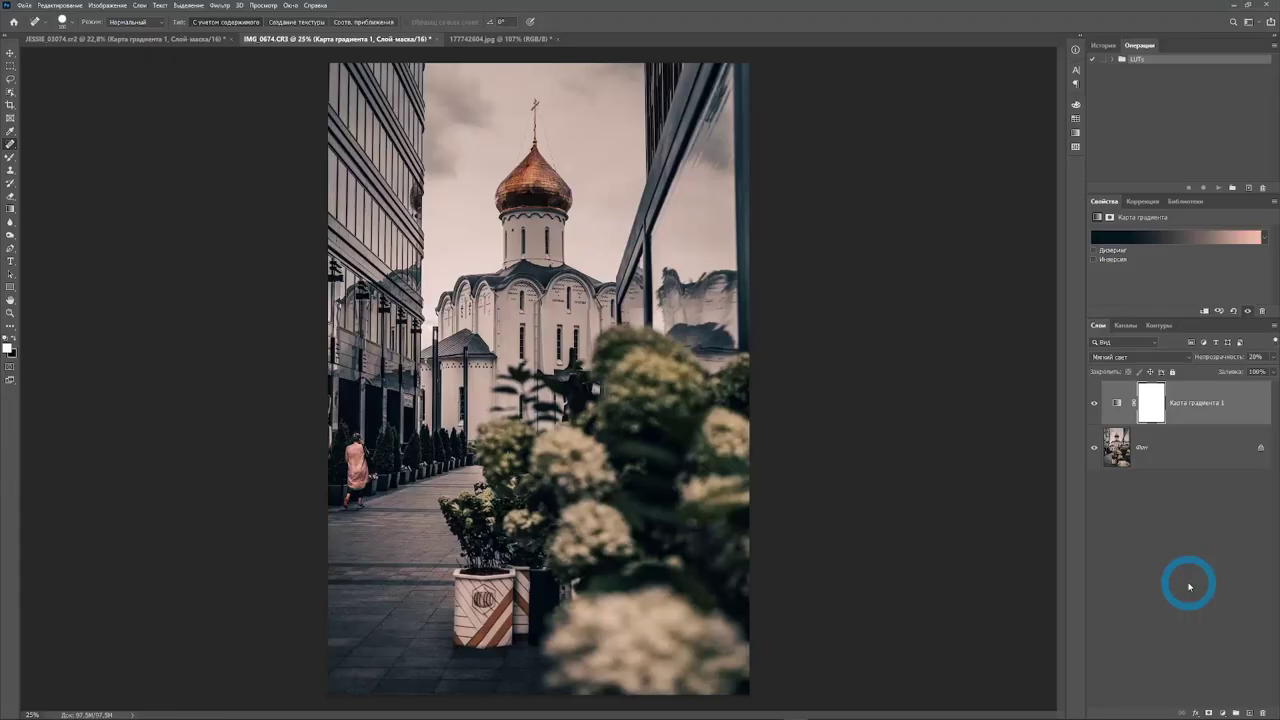
Add a Curves layer with black point raised to output 4 and midpoint lowered to 122
click(1223, 713)
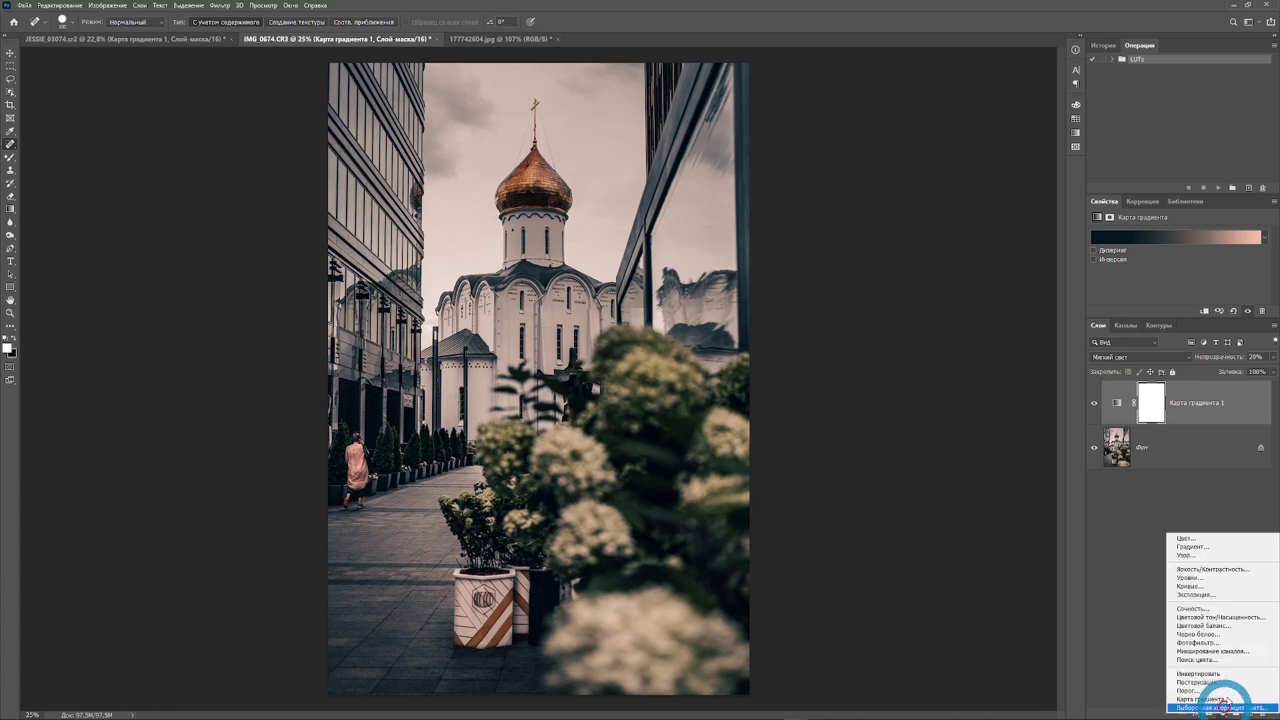
click(1226, 589)
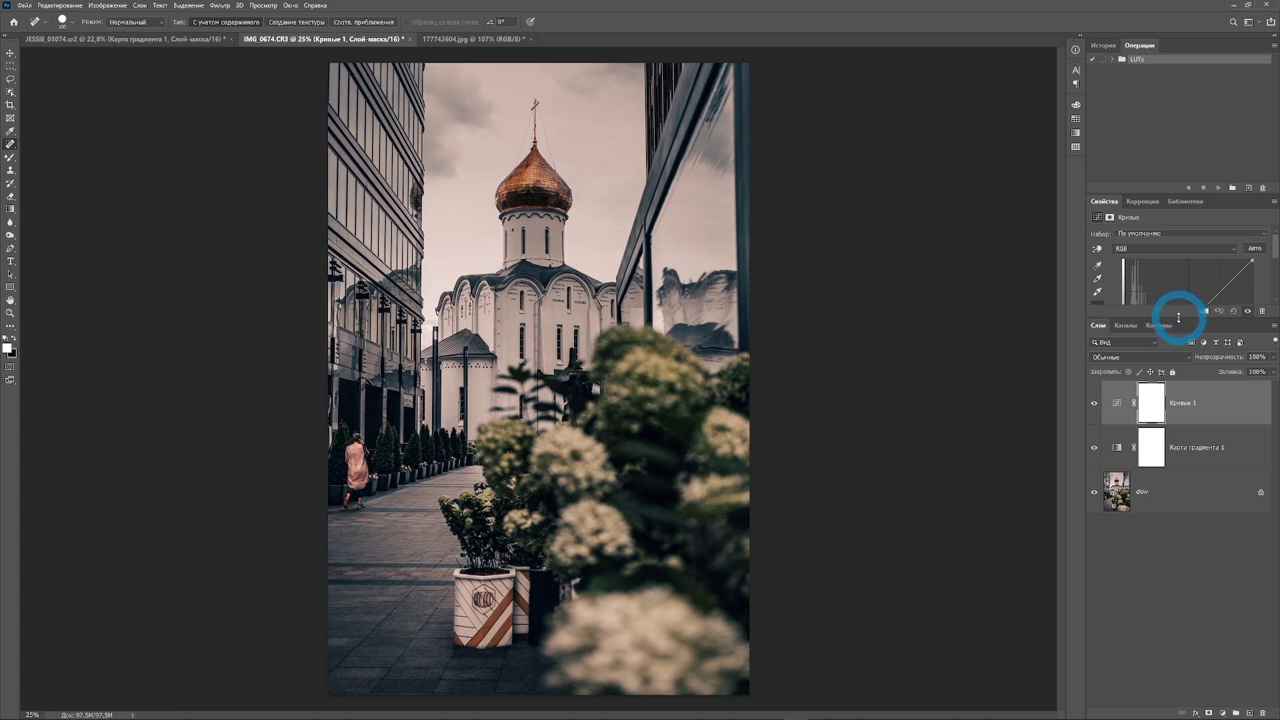
drag(1178, 317, 1172, 425)
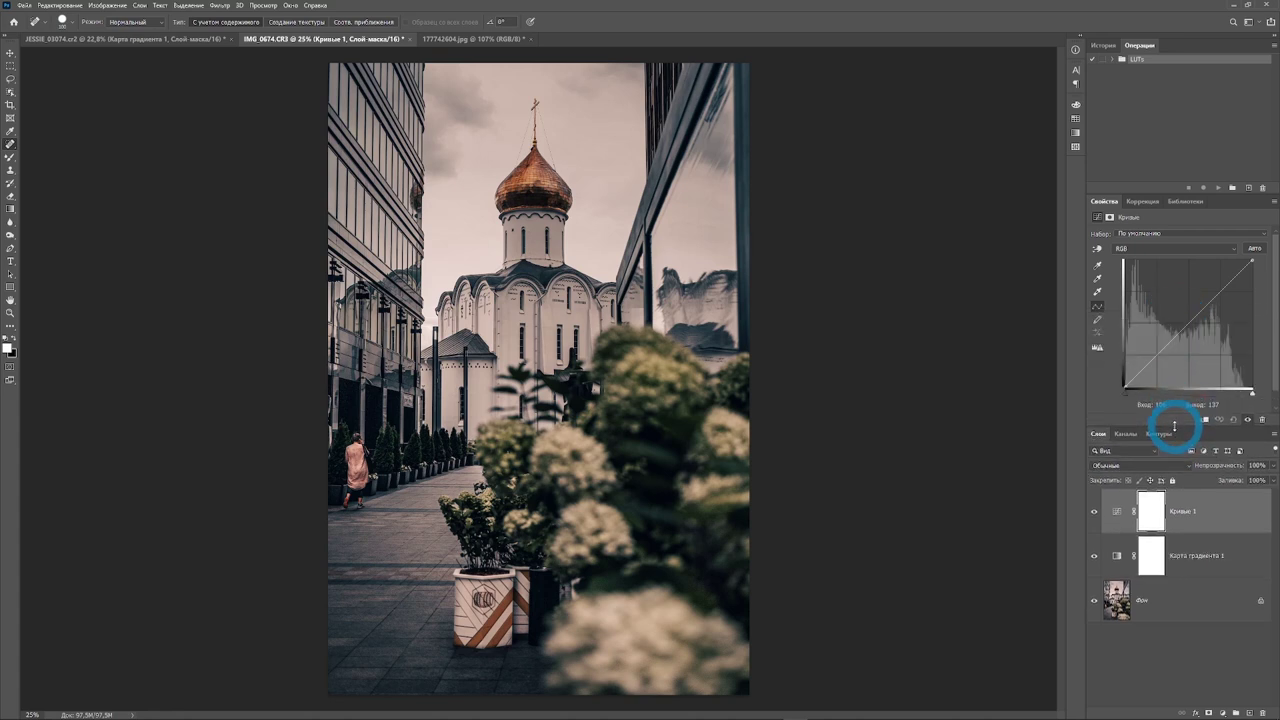
click(1145, 367)
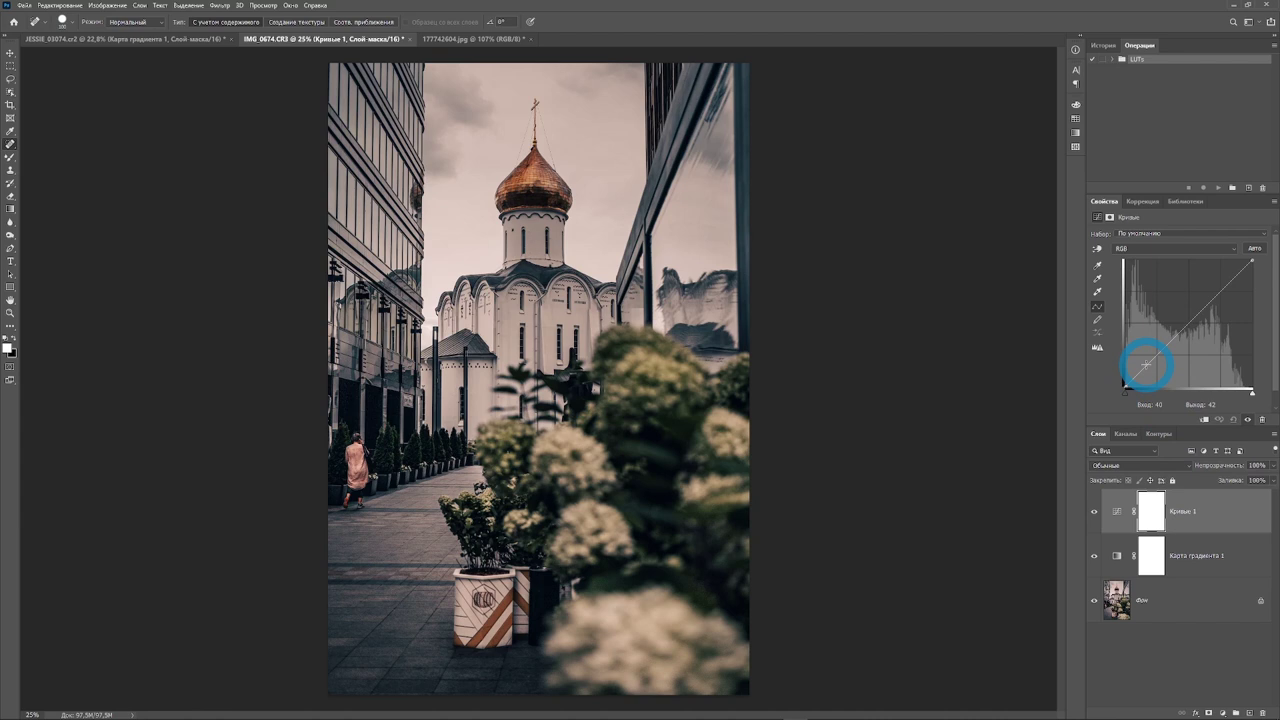
drag(1145, 365, 1124, 383)
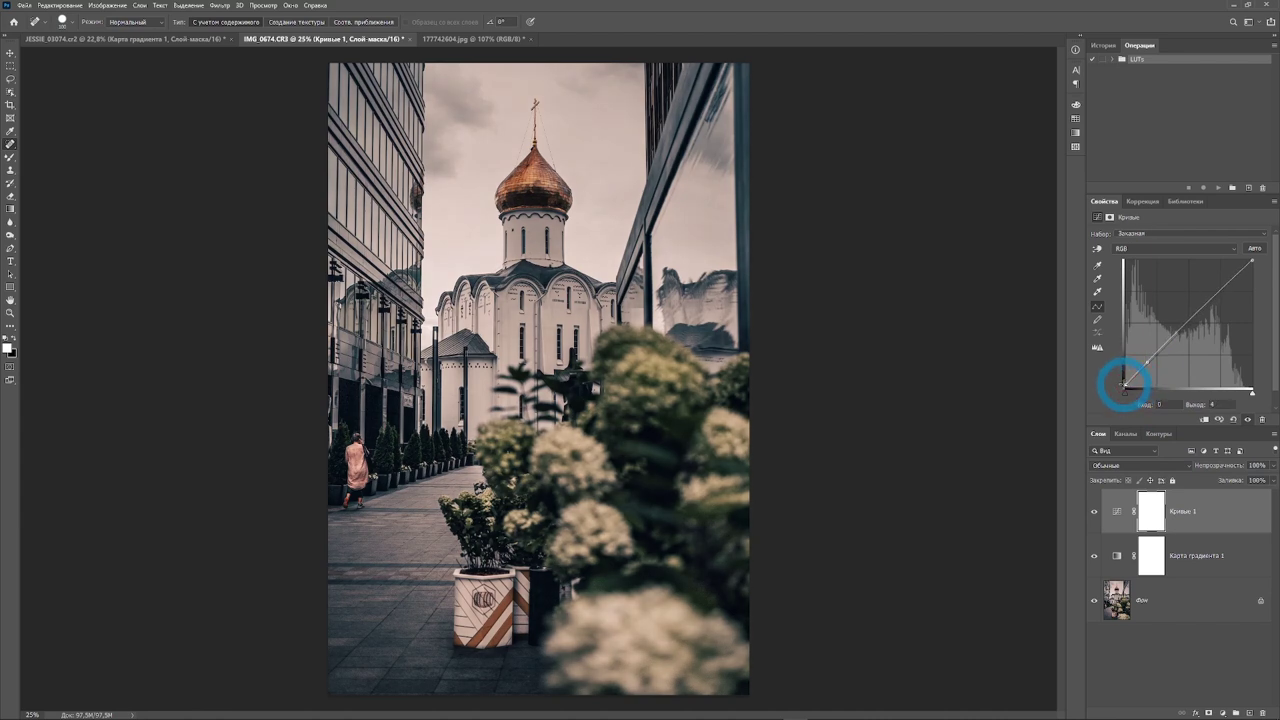
drag(1187, 322, 1188, 327)
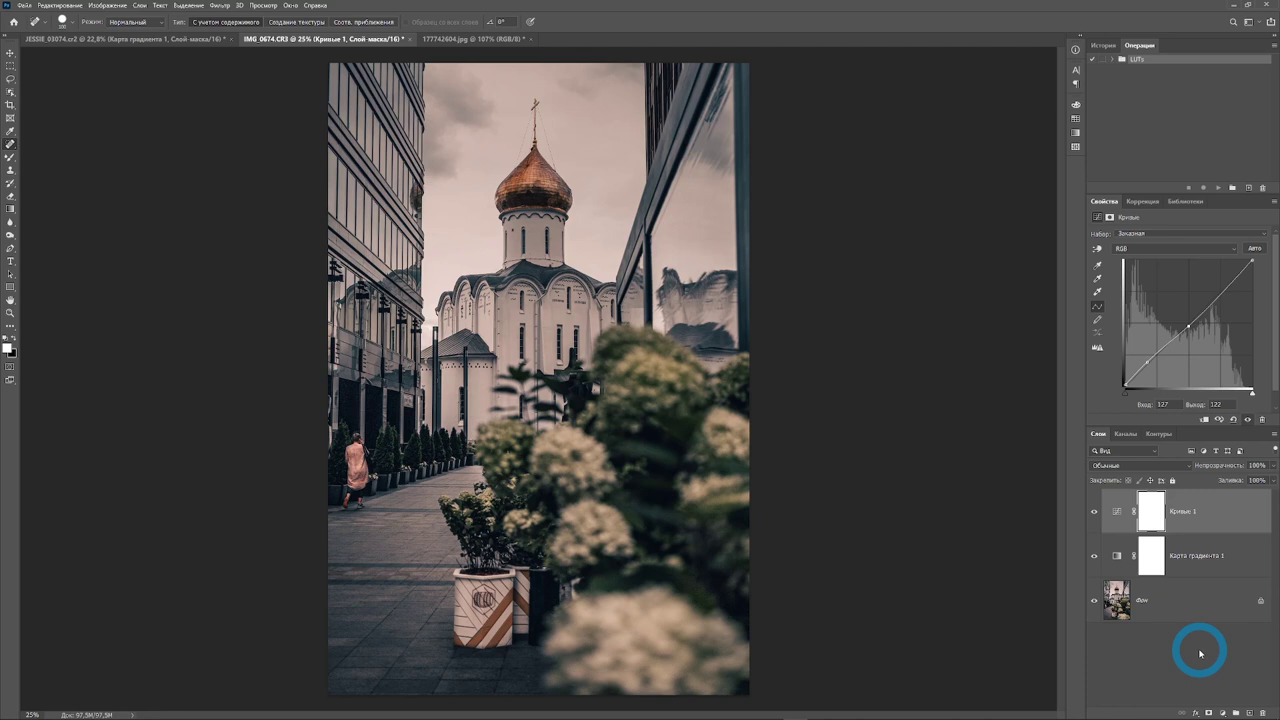
Add a Vibrance adjustment layer with Vibrance at +49 and Saturation at 0
click(1223, 712)
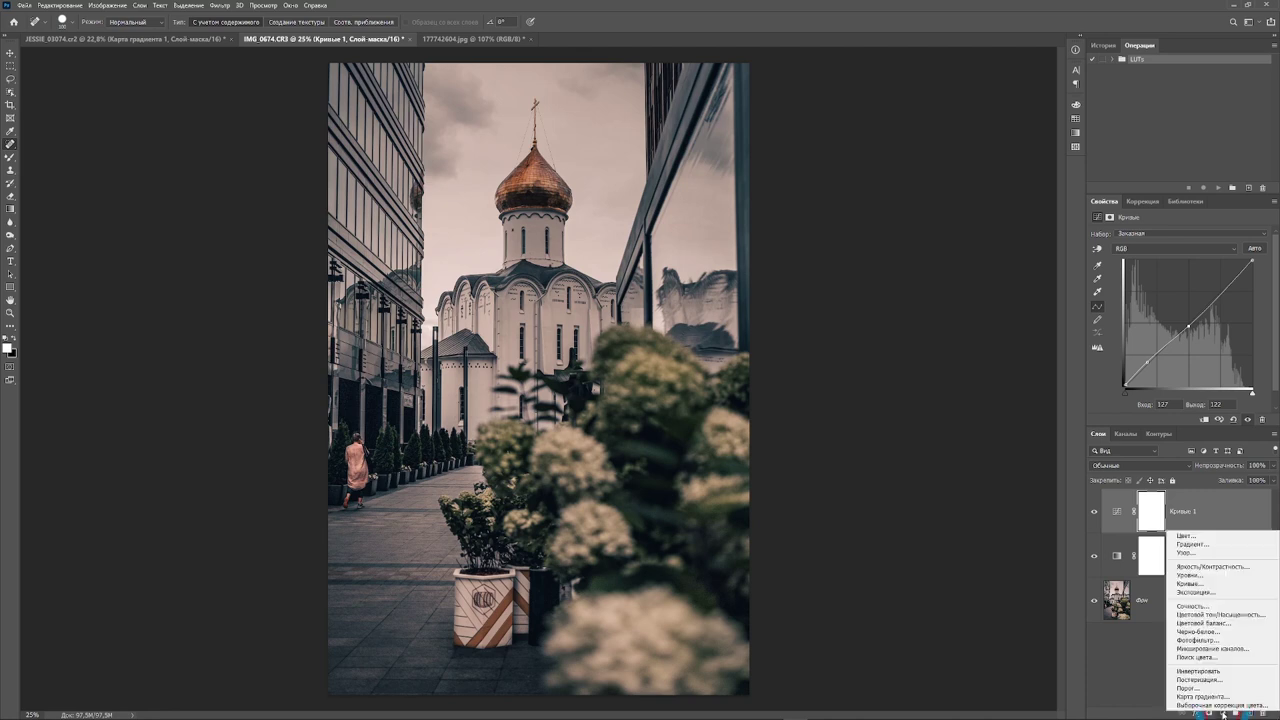
click(1202, 606)
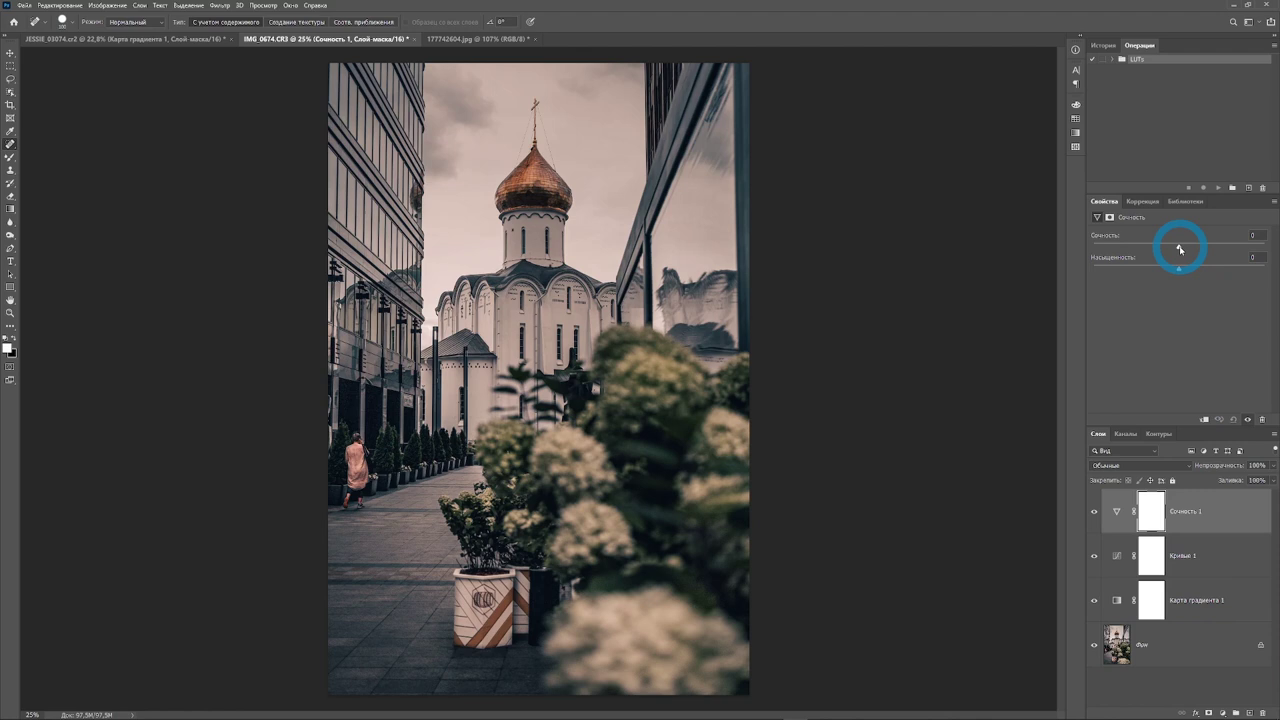
drag(1180, 249, 1231, 253)
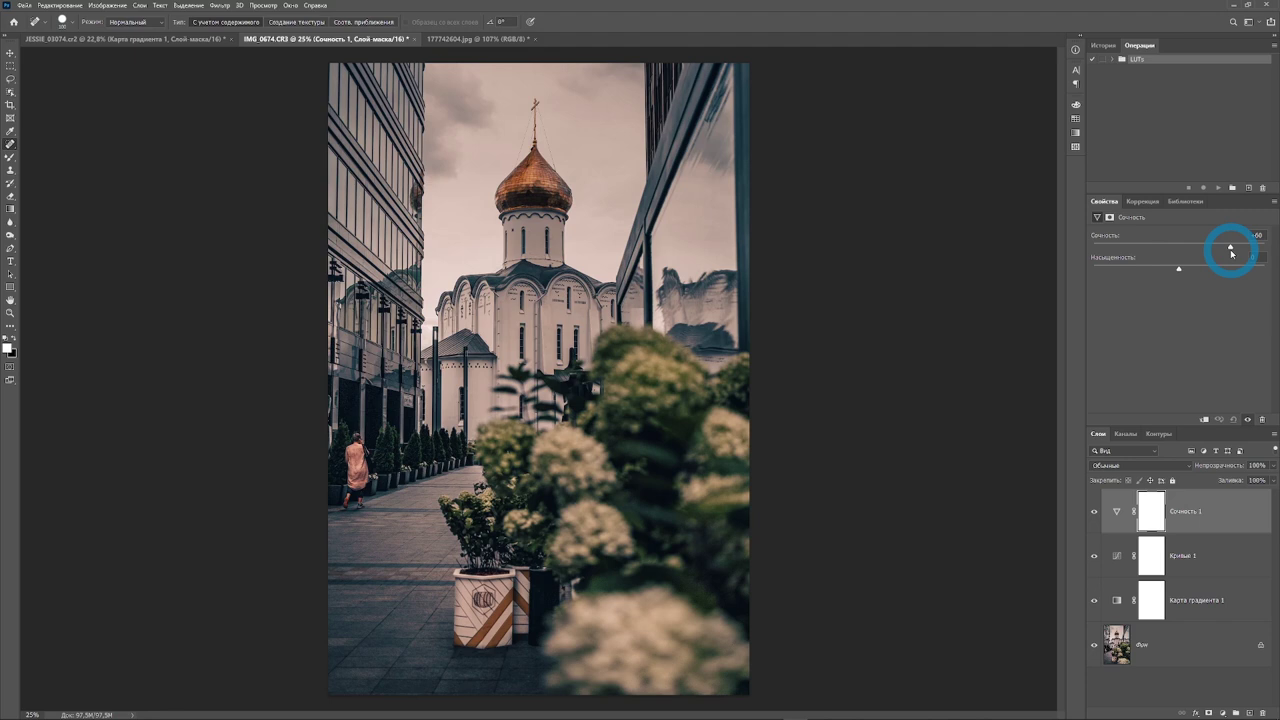
drag(1231, 253, 1221, 253)
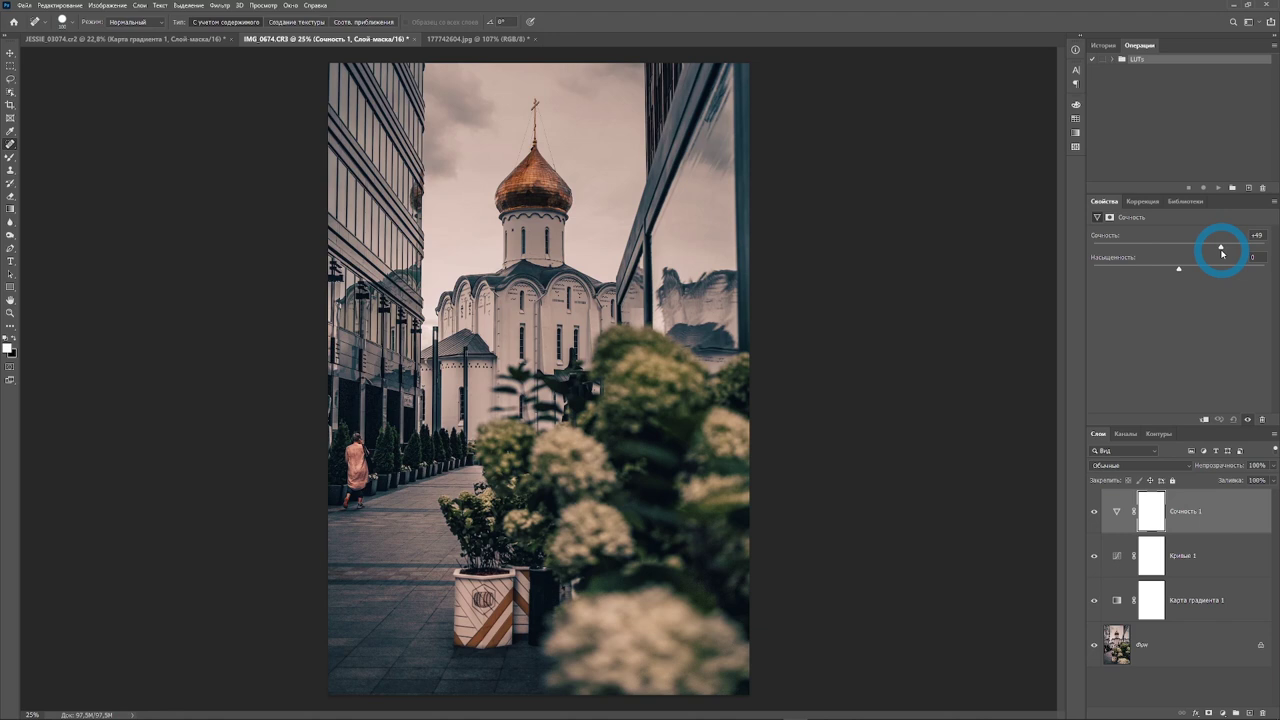